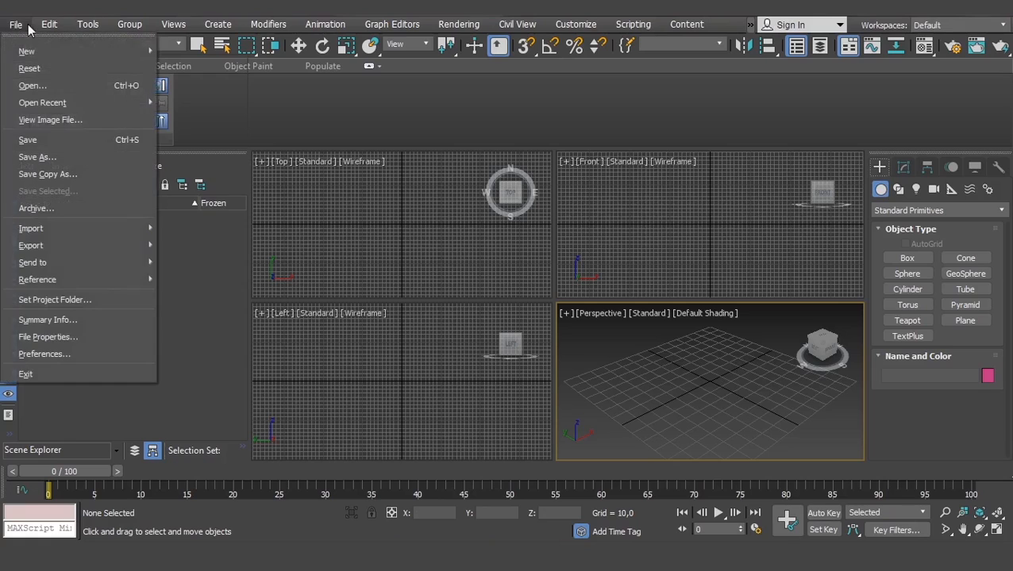
left_click(30, 28)
left_click(24, 27)
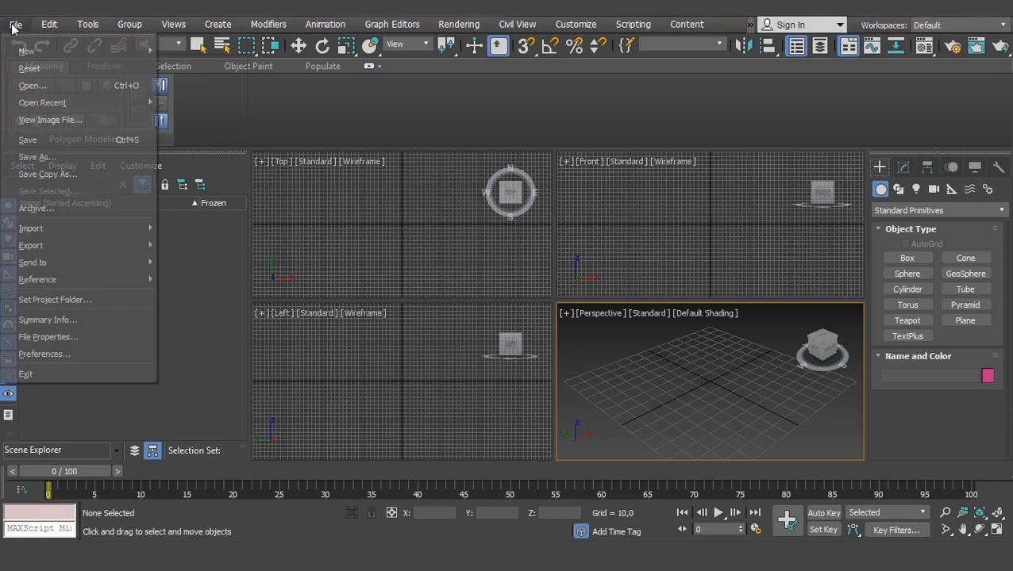
left_click(52, 30)
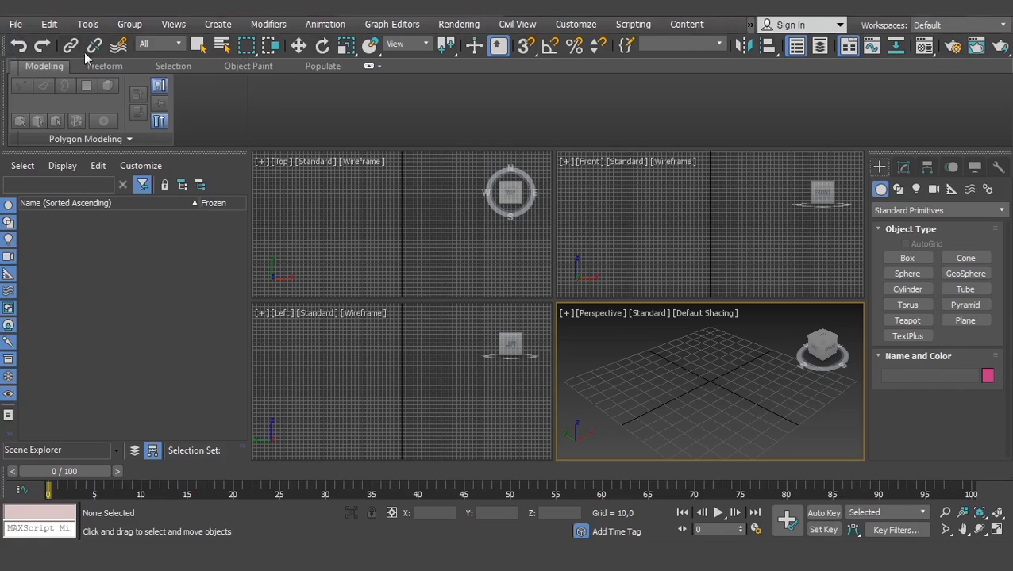
left_click(49, 25)
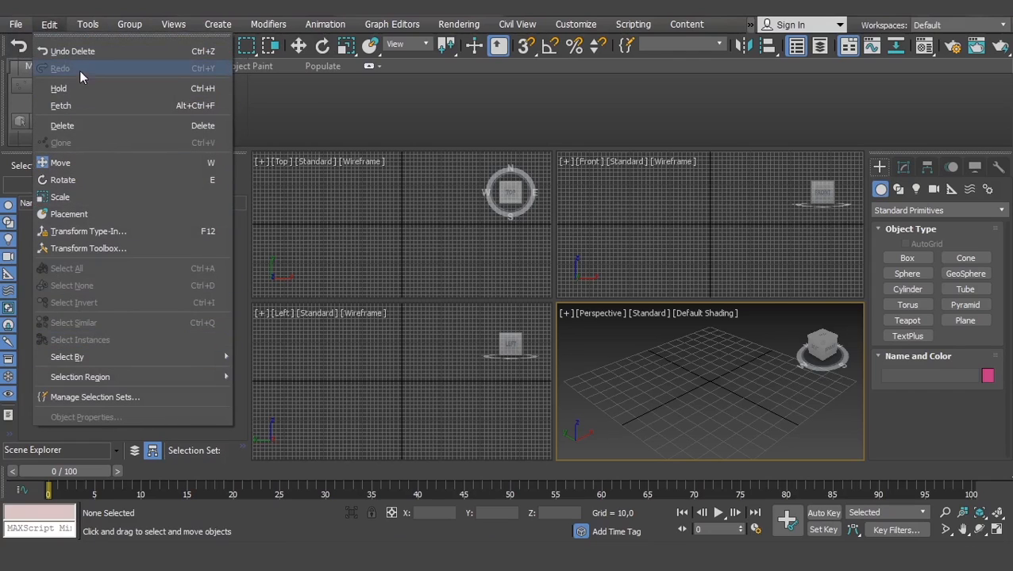
left_click(45, 25)
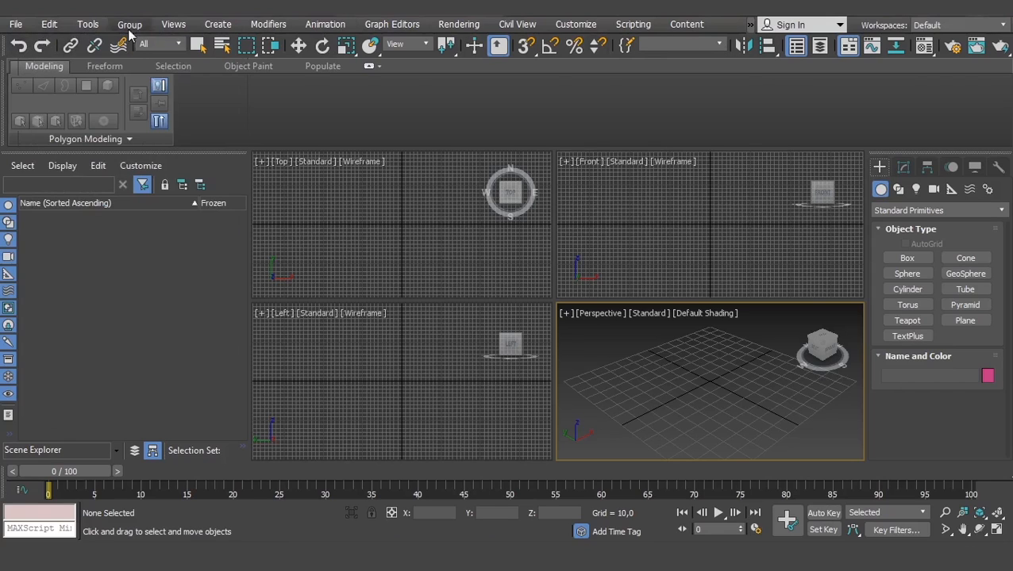
left_click(88, 27)
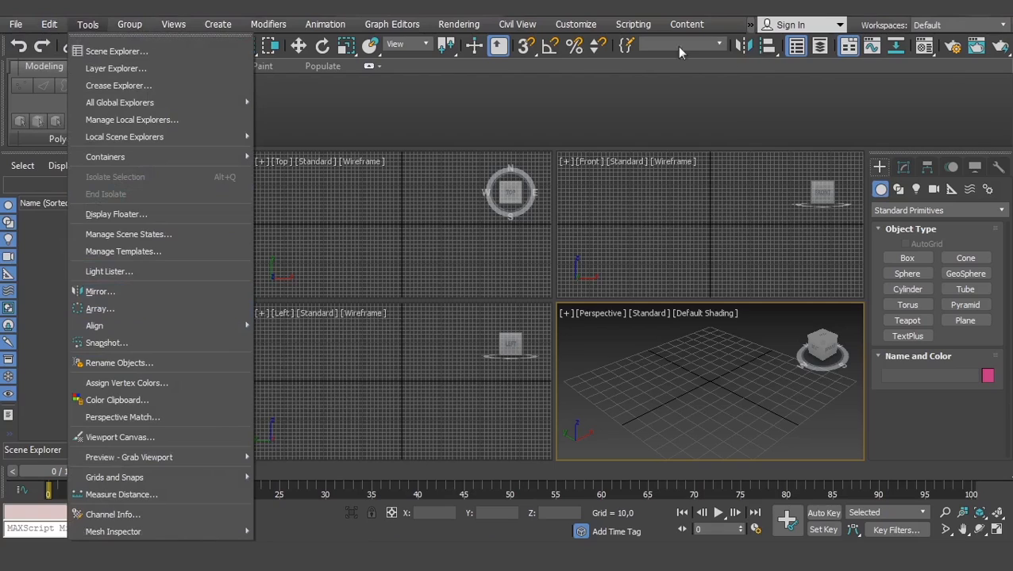
left_click(633, 24)
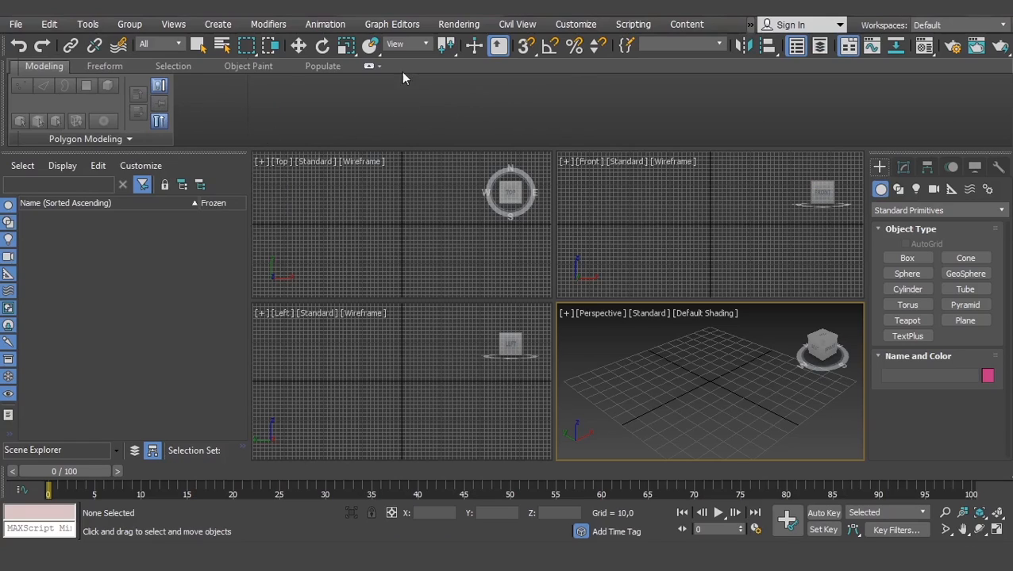
right_click(666, 58)
key("Escape")
right_click(718, 58)
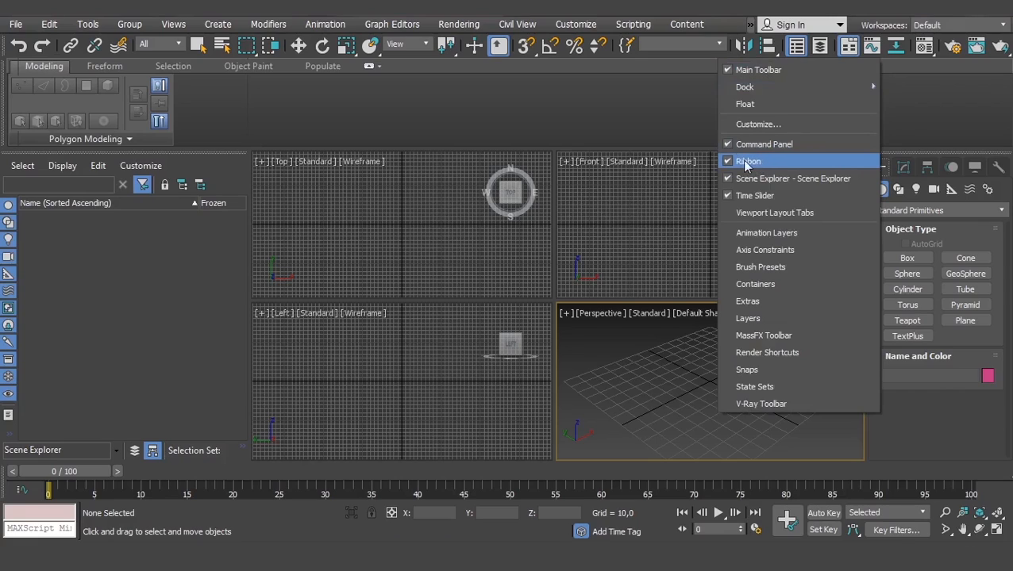
left_click(424, 92)
Cycle the modeling ribbon through its minimized states and restore it to full size
left_click(370, 68)
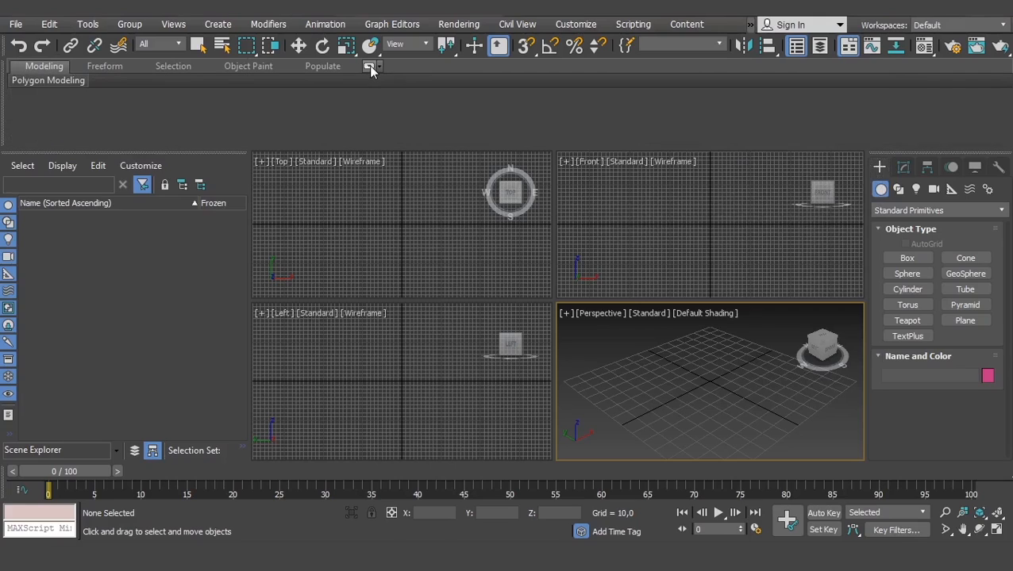
left_click(370, 70)
left_click(371, 69)
left_click(369, 67)
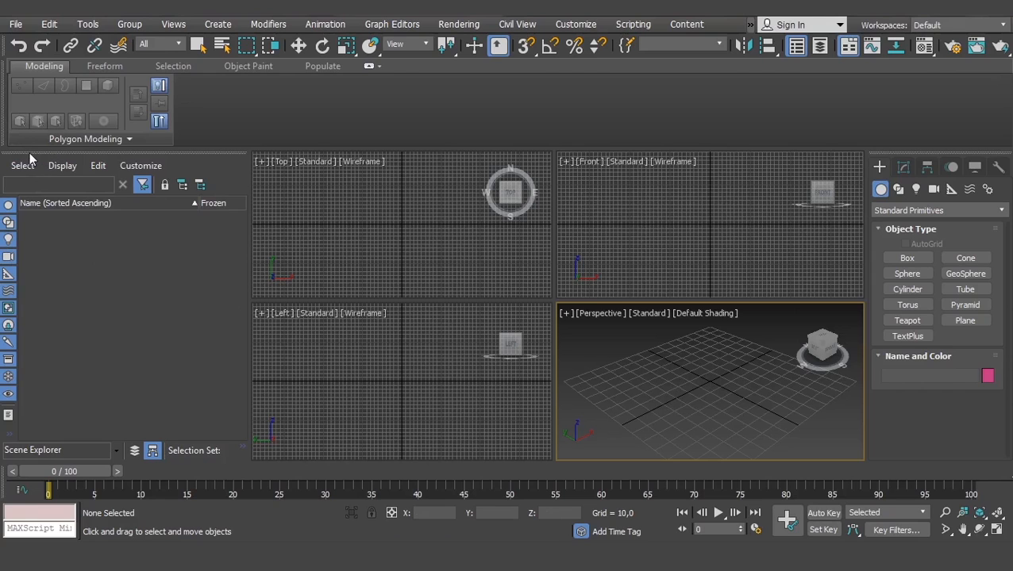
Undock the Scene Explorer into a floating window, try closing and reopening it, and leave it closed
left_click_drag(30, 158, 204, 193)
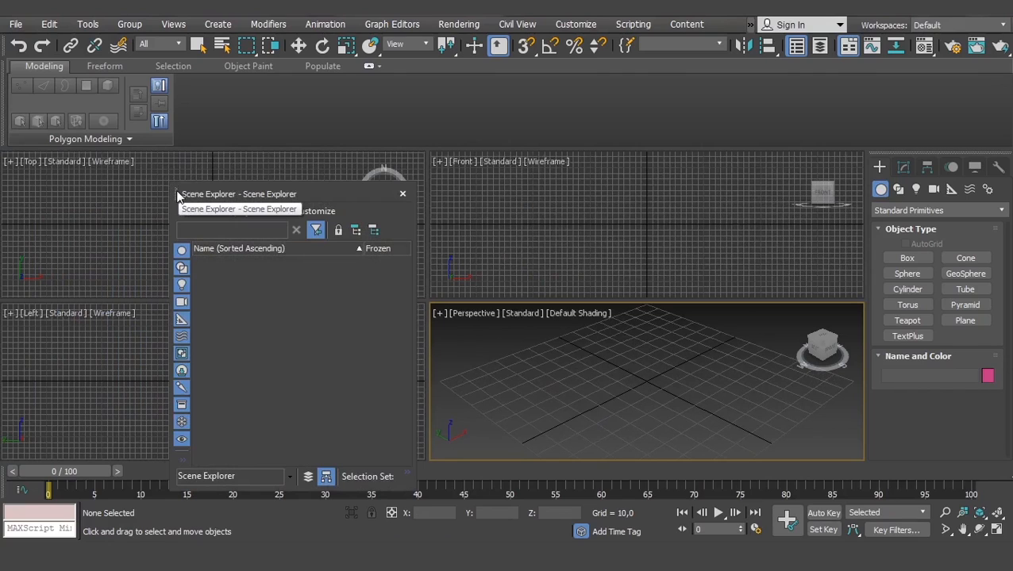
left_click_drag(178, 196, 154, 193)
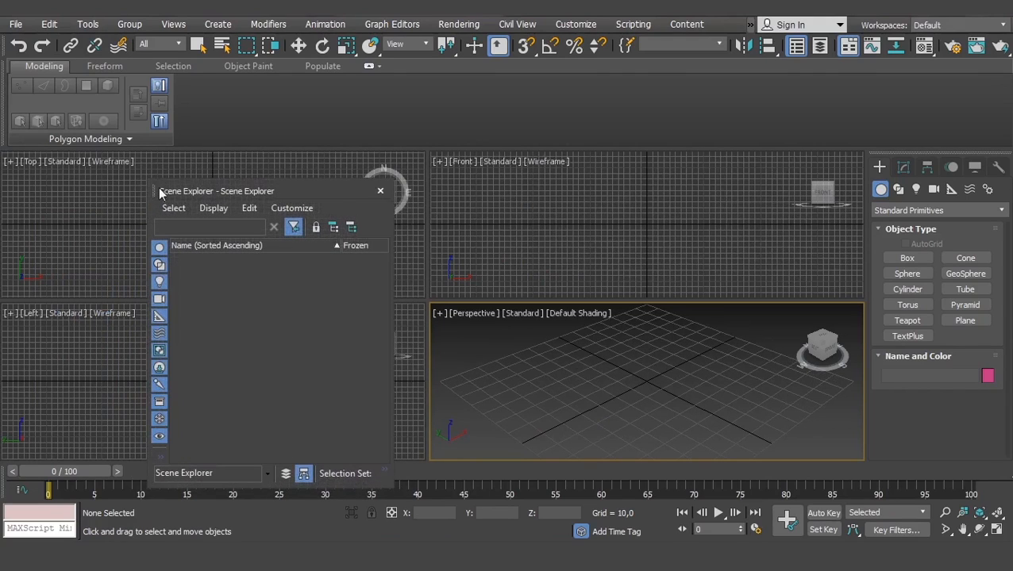
left_click(379, 193)
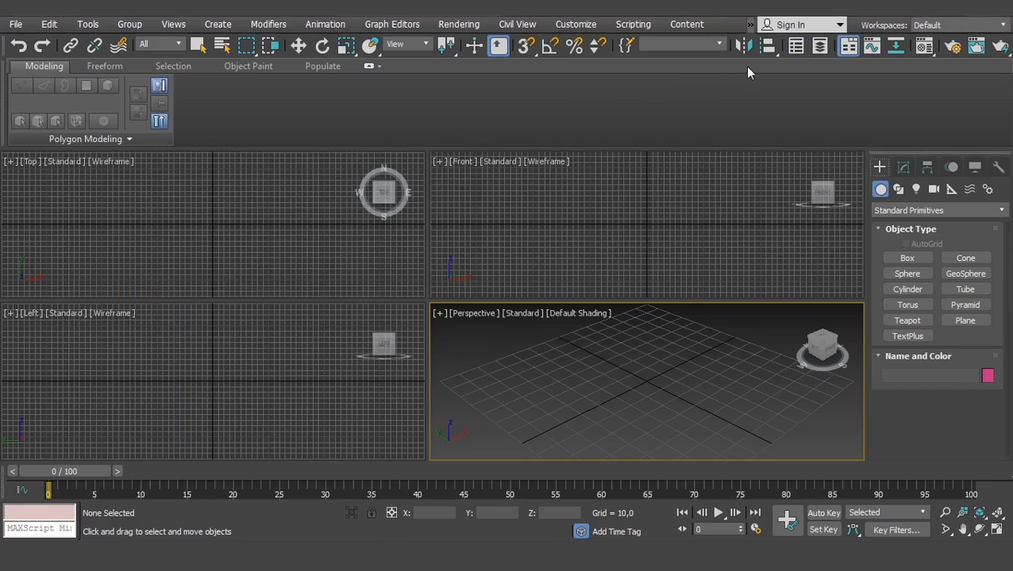
left_click(796, 48)
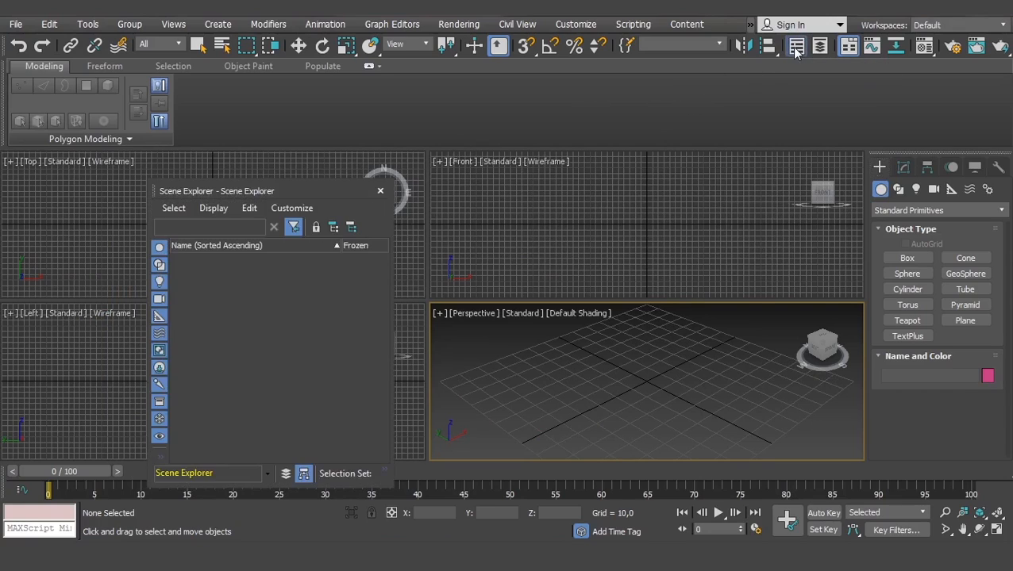
left_click(379, 193)
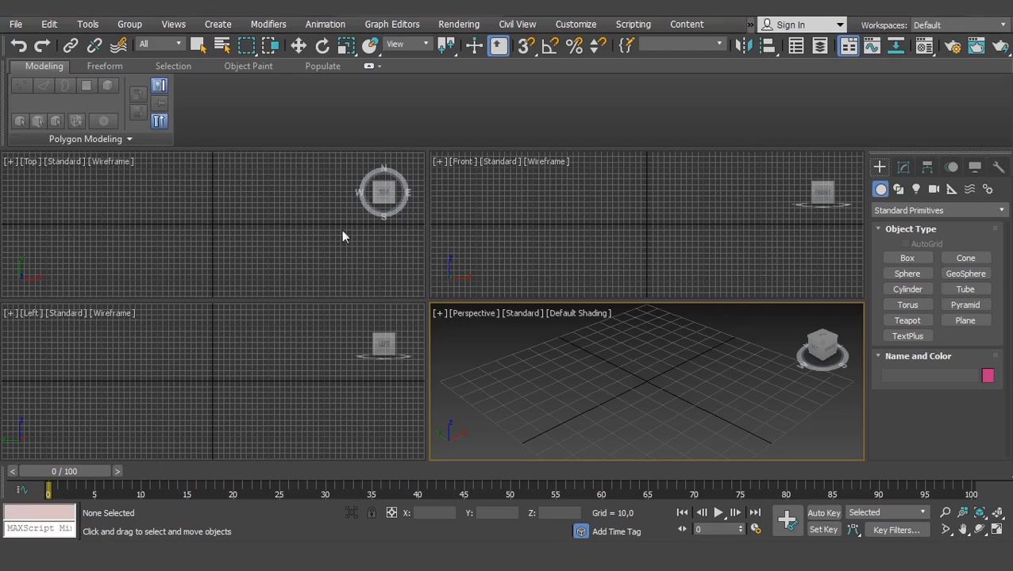
Switch the active viewport repeatedly among Top, Front, Left and Perspective, ending in the Perspective view
left_click(290, 274)
left_click(540, 262)
left_click(350, 407)
left_click(500, 325)
left_click(508, 274)
left_click(334, 278)
left_click(350, 407)
left_click(496, 334)
left_click(479, 271)
left_click(357, 276)
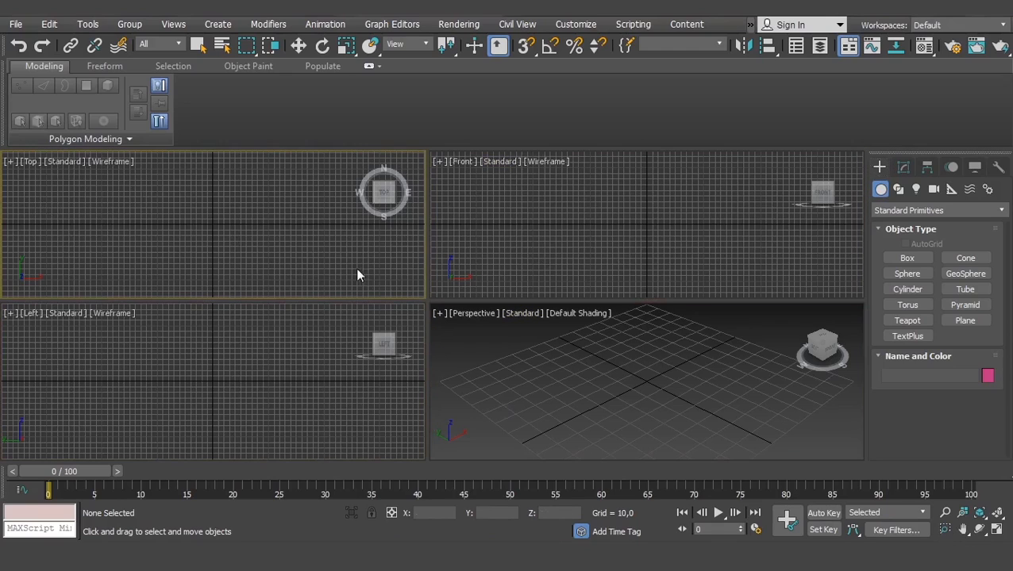
left_click(400, 396)
left_click(470, 342)
left_click(484, 292)
left_click(355, 278)
left_click(491, 369)
left_click(444, 281)
left_click(357, 274)
left_click(301, 366)
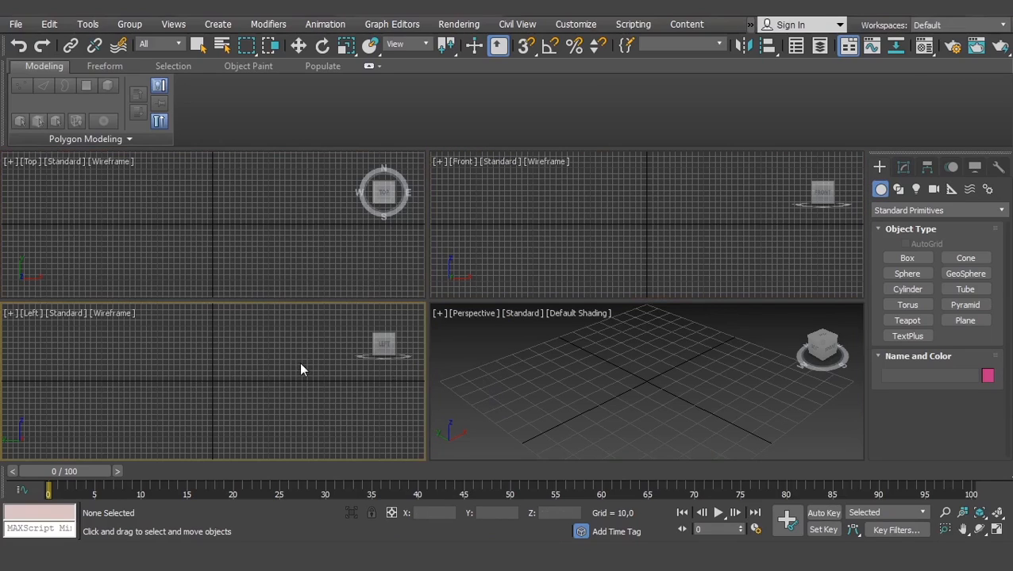
left_click(480, 342)
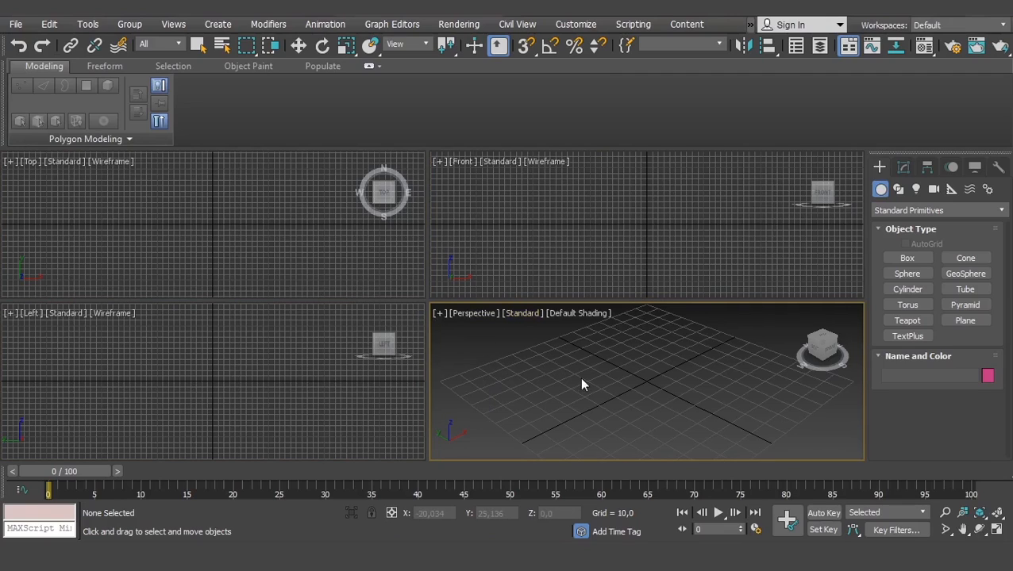
left_click(503, 223)
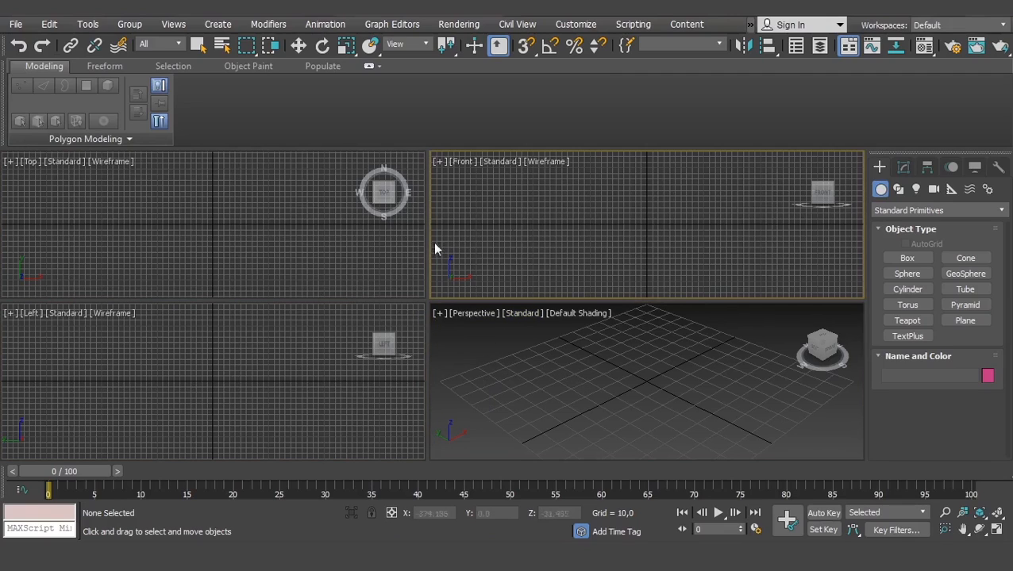
left_click(298, 256)
left_click(264, 380)
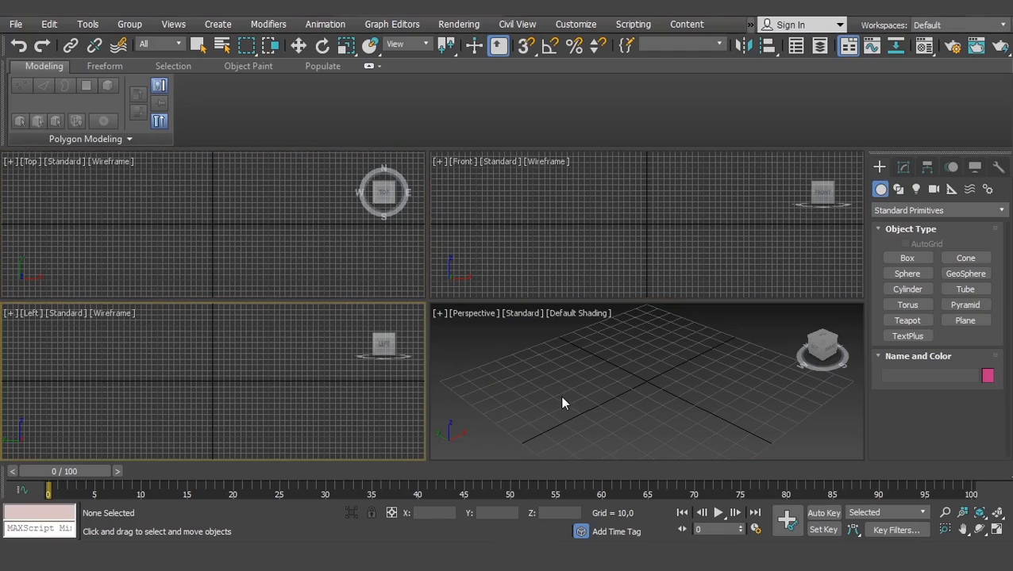
left_click(560, 397)
left_click(508, 263)
left_click(354, 263)
left_click(342, 390)
left_click(496, 393)
left_click(482, 218)
left_click(328, 250)
left_click(376, 398)
left_click(472, 392)
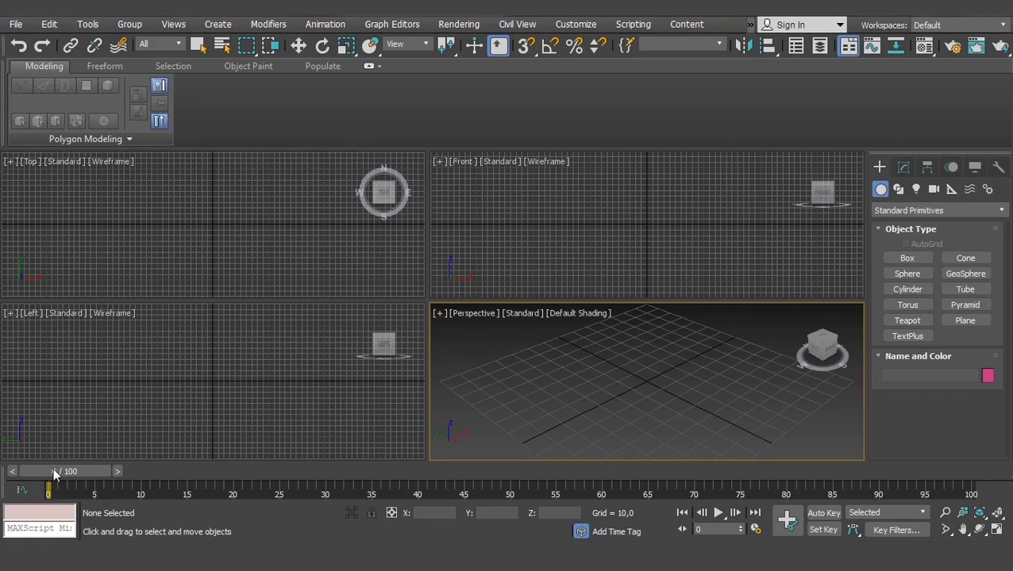
Try scrubbing the time slider and bring it back to frame 0
left_click_drag(57, 473, 2, 475)
key("w")
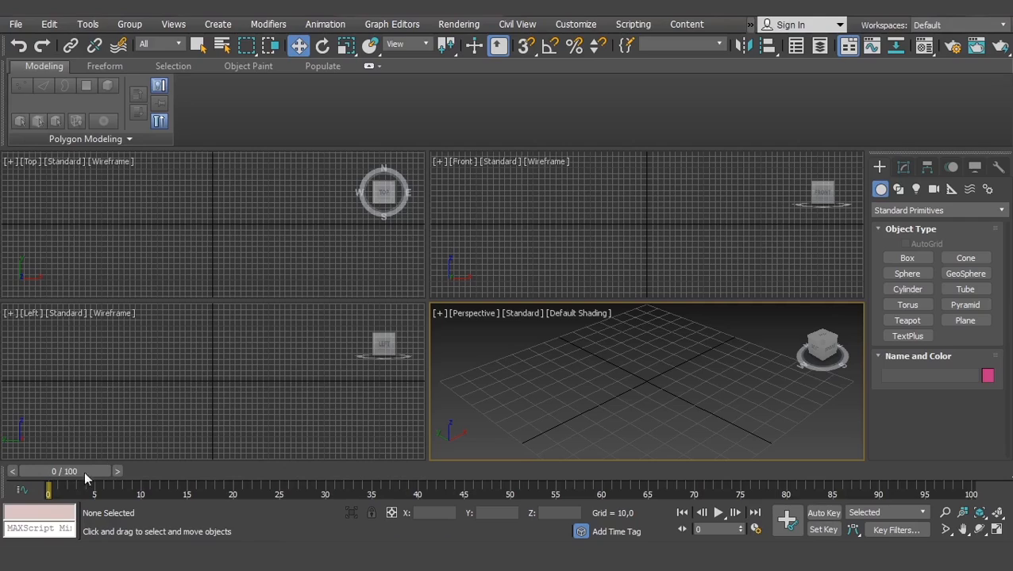
left_click_drag(66, 473, 33, 487)
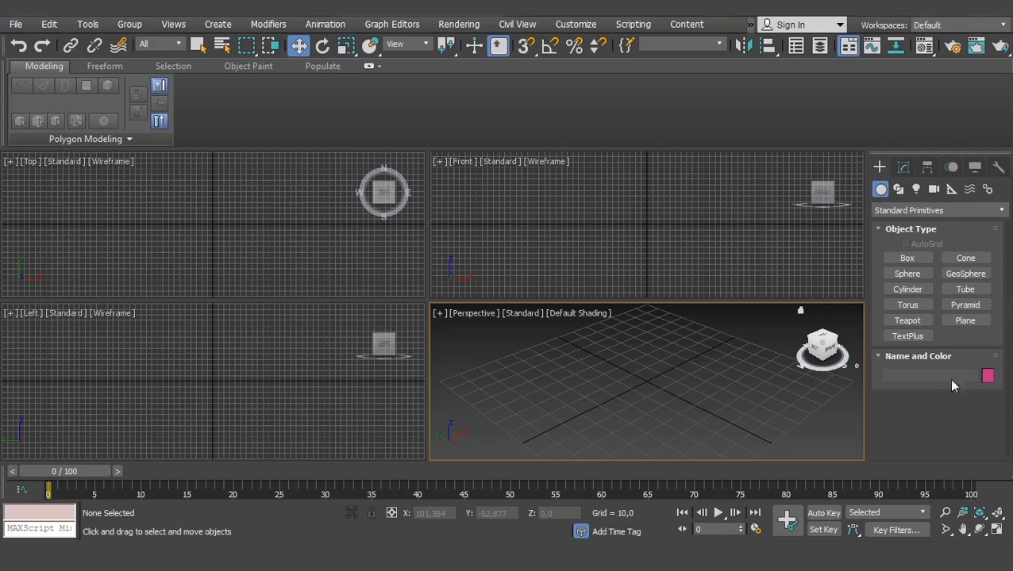
Review the Modify, Hierarchy, Motion, Display and Utilities command sets and the geometry and spline types available for creation
left_click(903, 167)
left_click(927, 168)
left_click(950, 167)
left_click(974, 167)
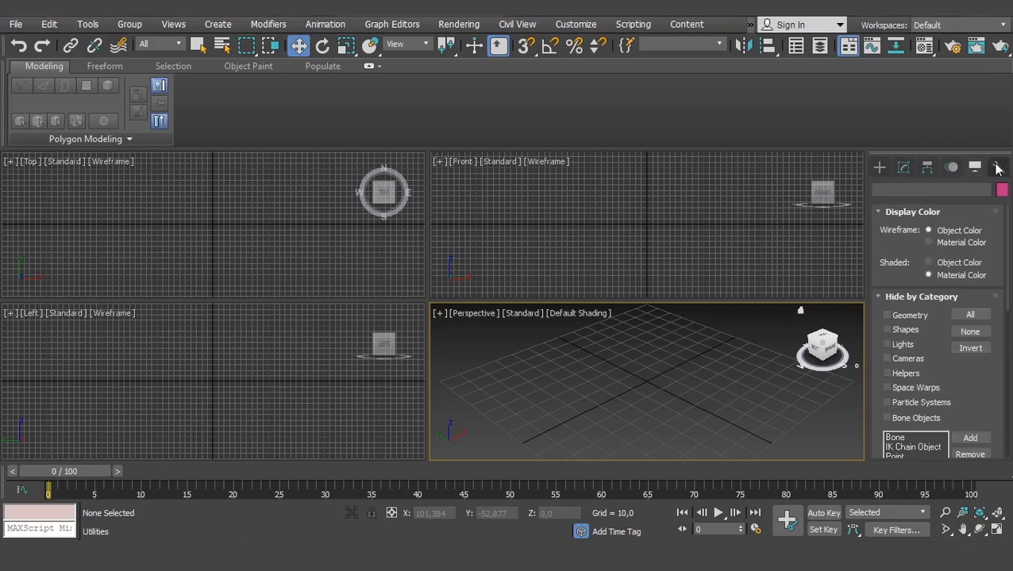
left_click(997, 168)
left_click(879, 167)
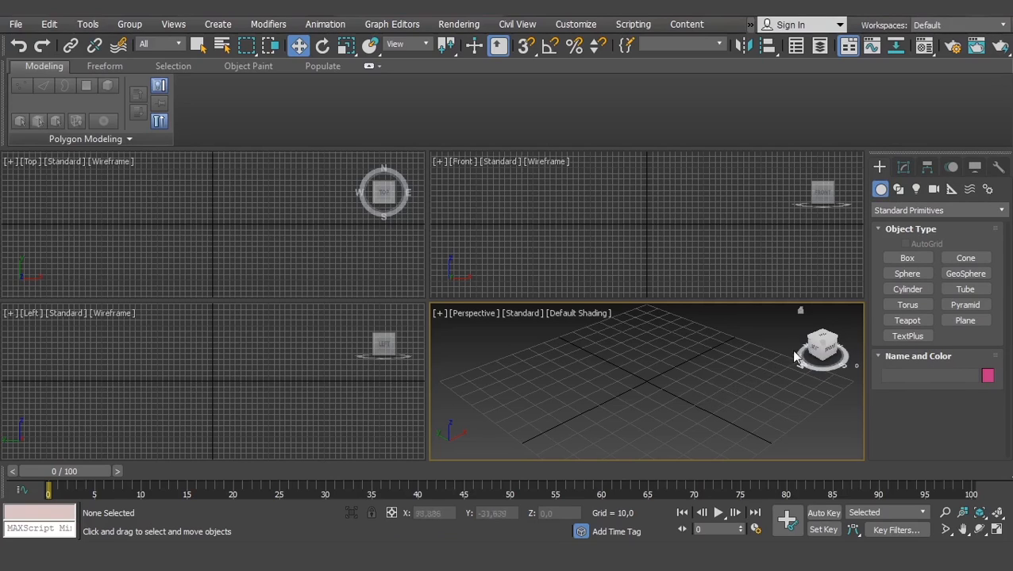
left_click(899, 192)
left_click(881, 192)
left_click(898, 191)
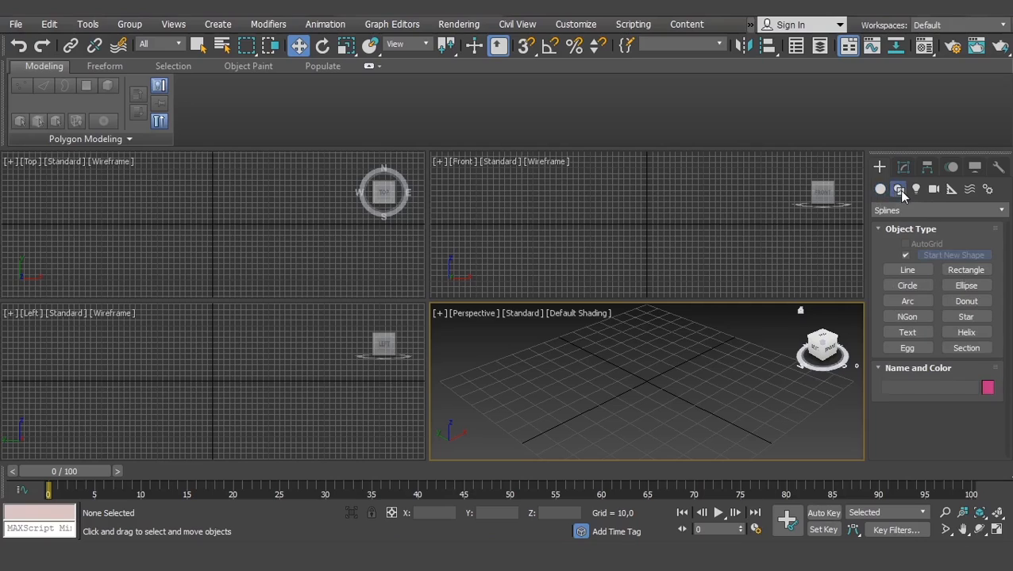
Create a standard primitive sphere in the Perspective view, centred near the origin at about X 1, Y 1.5
left_click(882, 192)
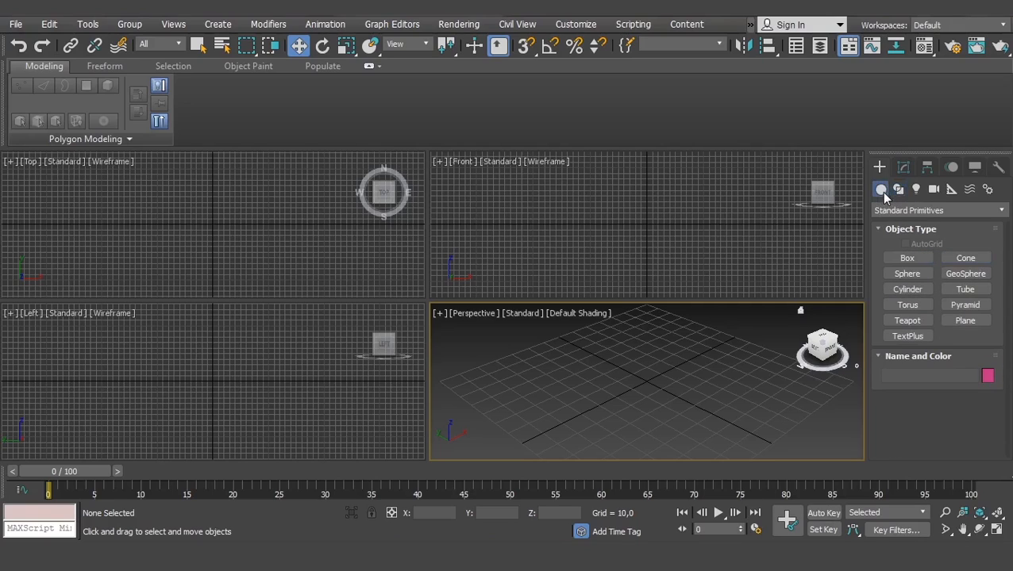
left_click(908, 275)
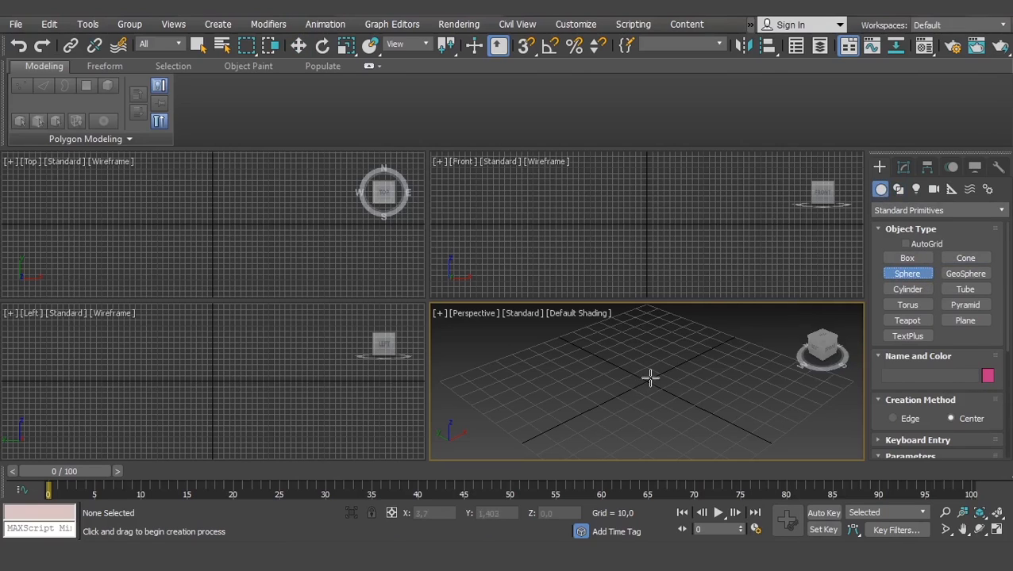
mouse_move(645, 379)
left_mouse_down()
mouse_move(675, 342)
mouse_move(653, 373)
left_mouse_up()
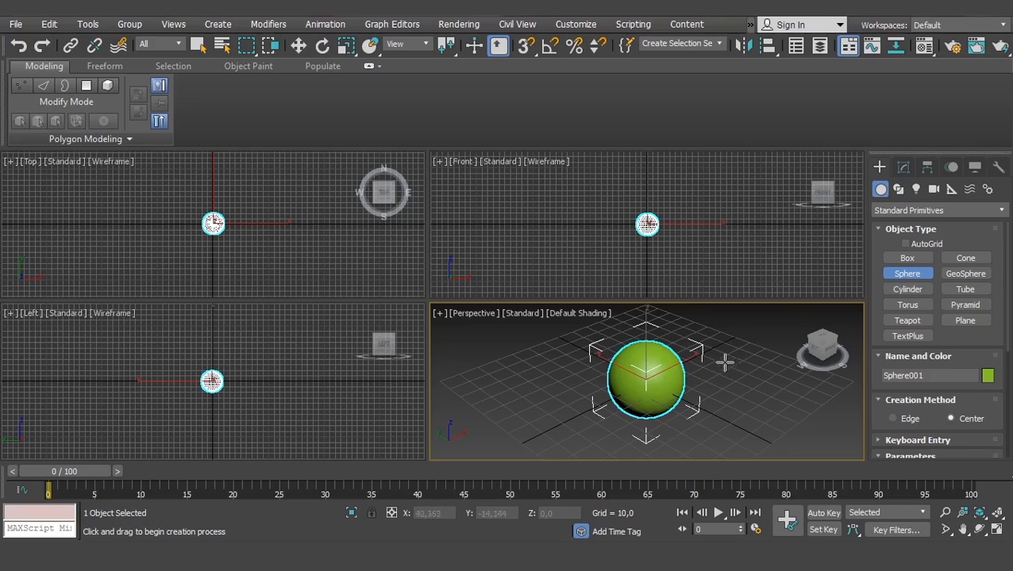
key("w")
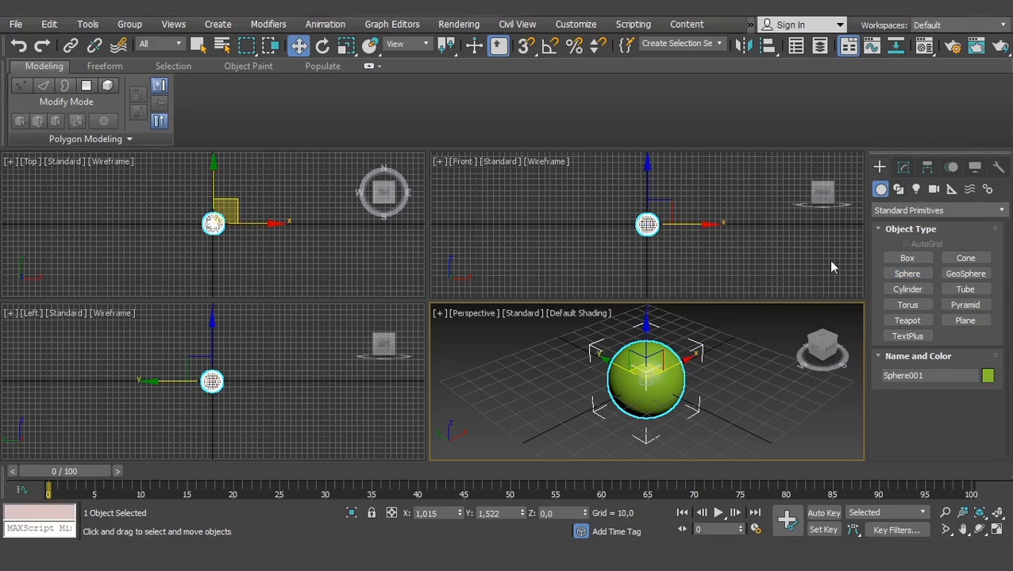
Draw a small circle spline beside the sphere at about X 18.4, Y -44.4 in the Perspective view and deselect it
left_click(898, 189)
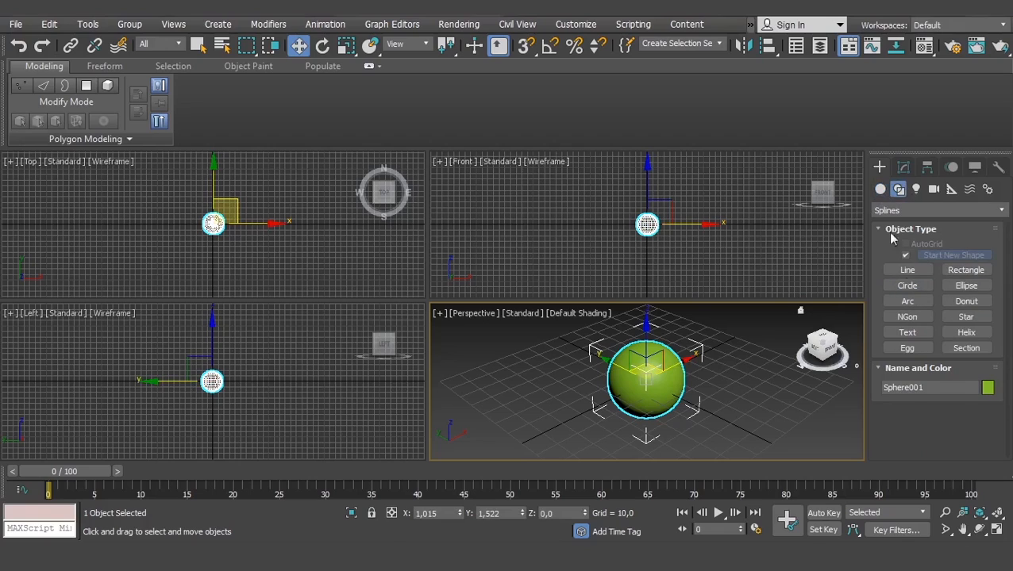
left_click(913, 287)
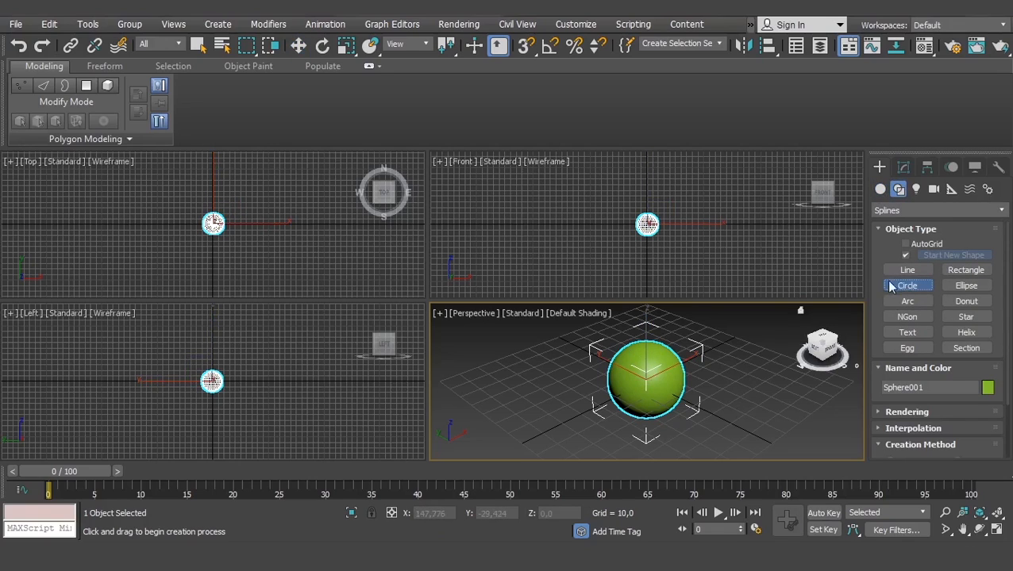
left_click_drag(744, 402, 760, 411)
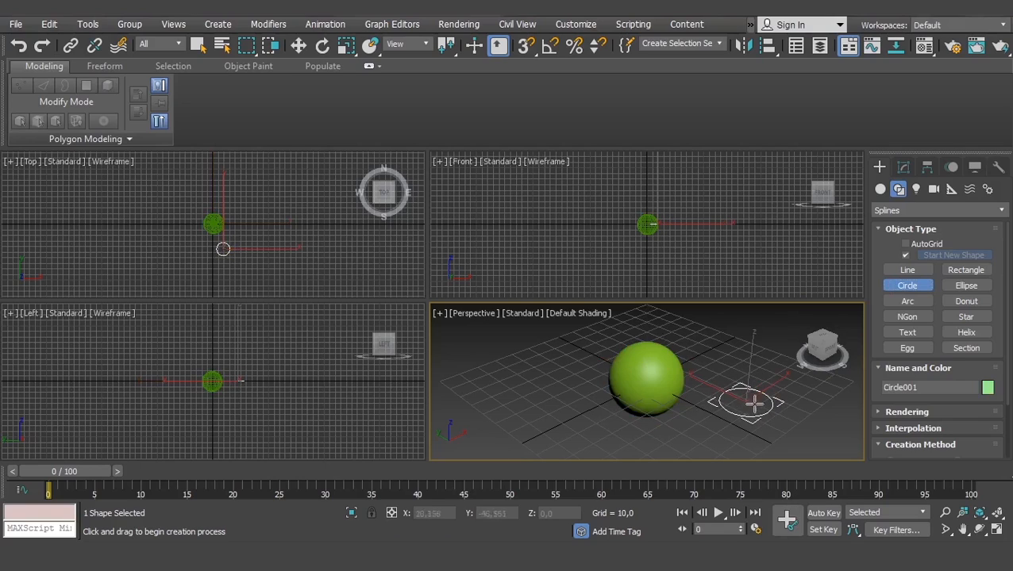
key("w")
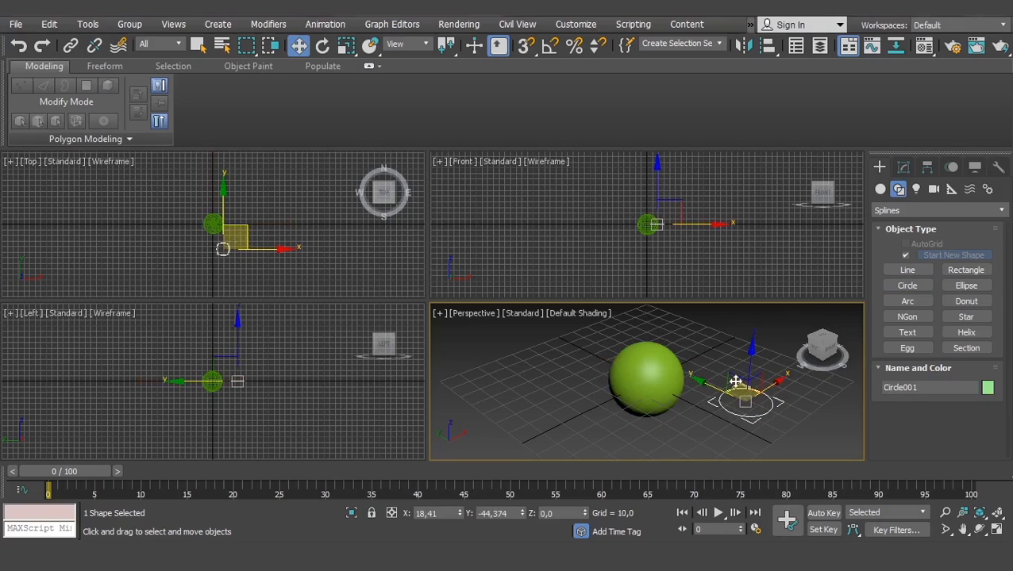
left_click(703, 432)
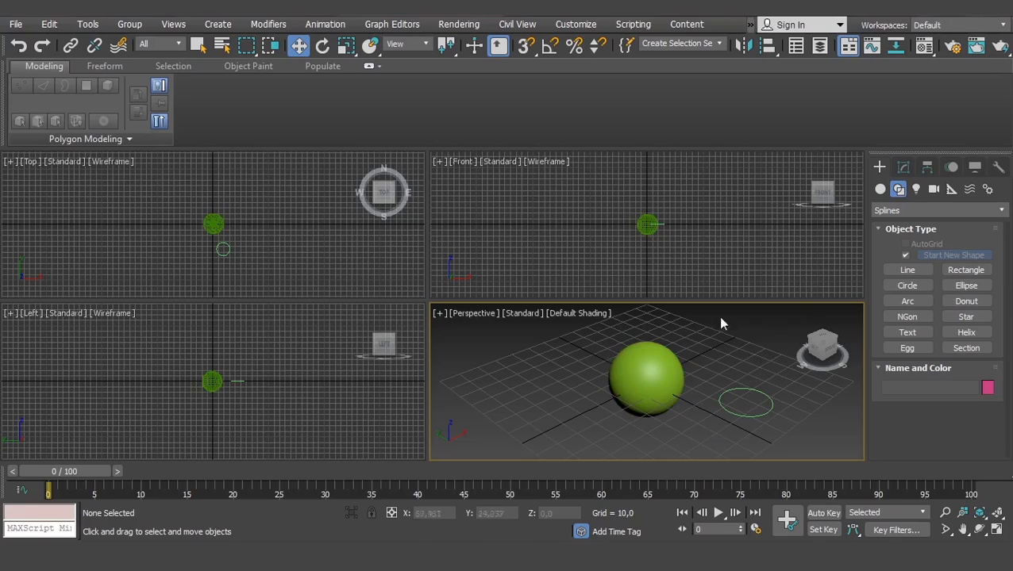
Zoom the Perspective view closer with the Zoom tool, zoom all viewports together with Zoom All, and zoom the Perspective view back out
left_click(947, 514)
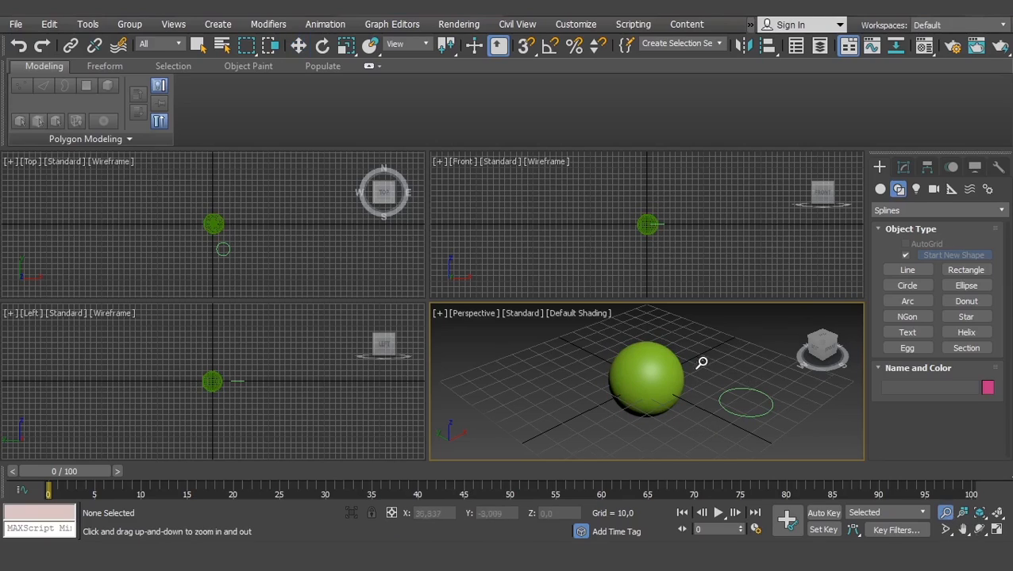
left_click_drag(702, 363, 674, 361)
left_click(961, 513)
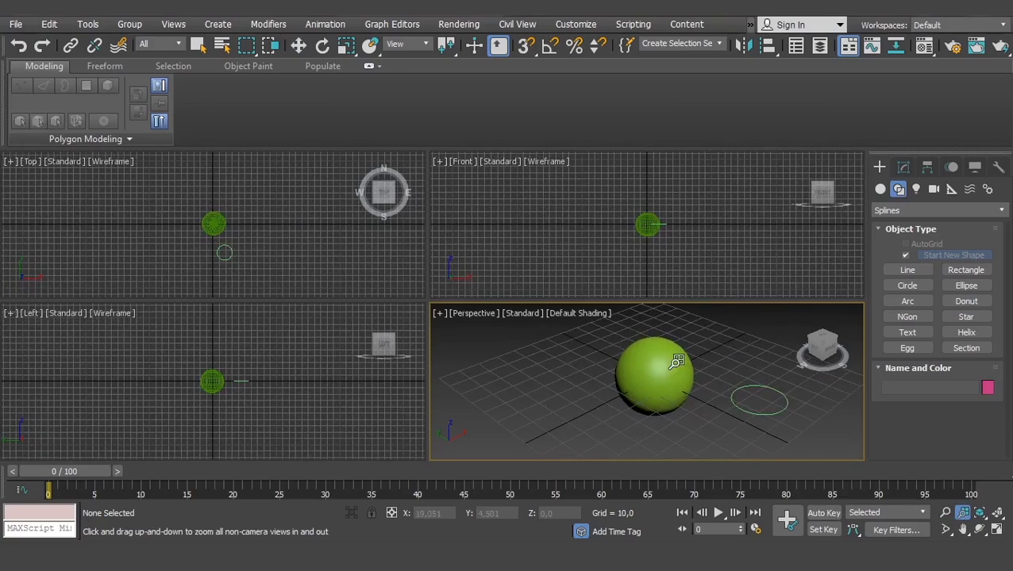
left_click(945, 513)
left_click_drag(795, 426, 714, 364)
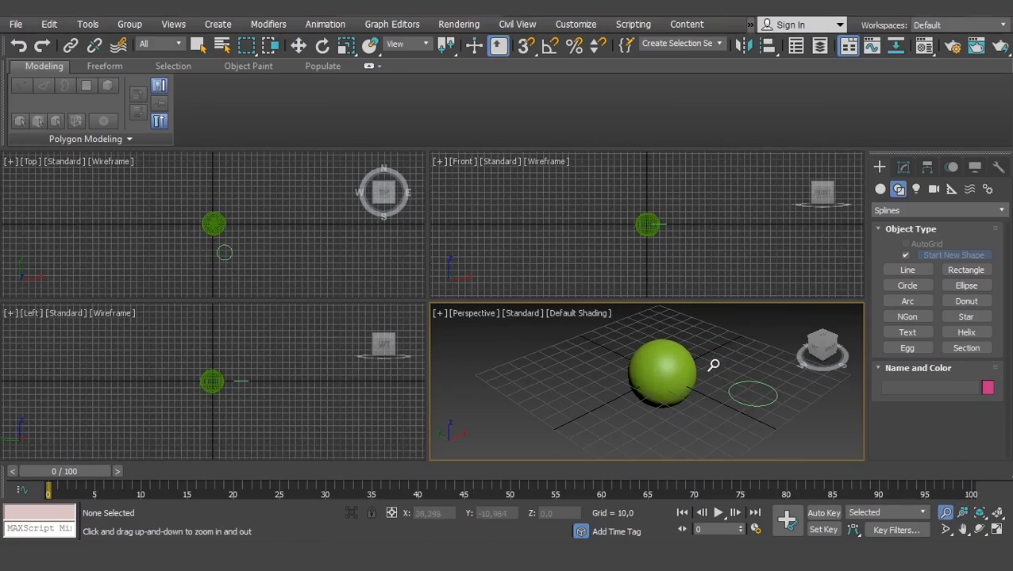
Zoom the Perspective view in and out repeatedly around the sphere and circle to compare distances
scroll(716, 362, "down", 3)
scroll(715, 362, "up", 5)
scroll(714, 362, "down", 3)
scroll(714, 362, "up", 3)
scroll(715, 362, "down", 5)
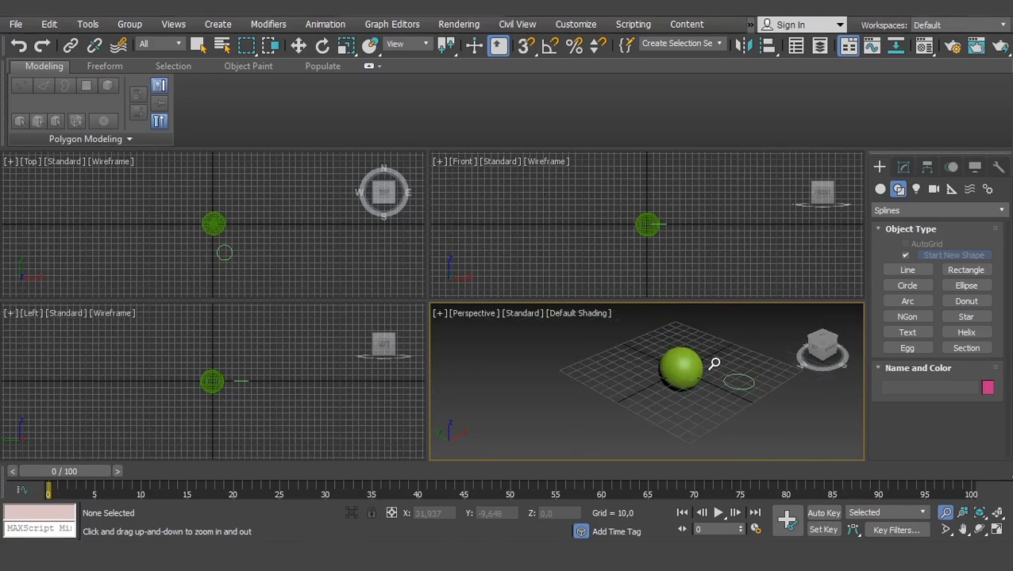
scroll(714, 363, "up", 2)
scroll(714, 364, "up", 2)
scroll(715, 363, "down", 6)
scroll(714, 364, "up", 5)
scroll(725, 370, "down", 3)
scroll(725, 370, "up", 3)
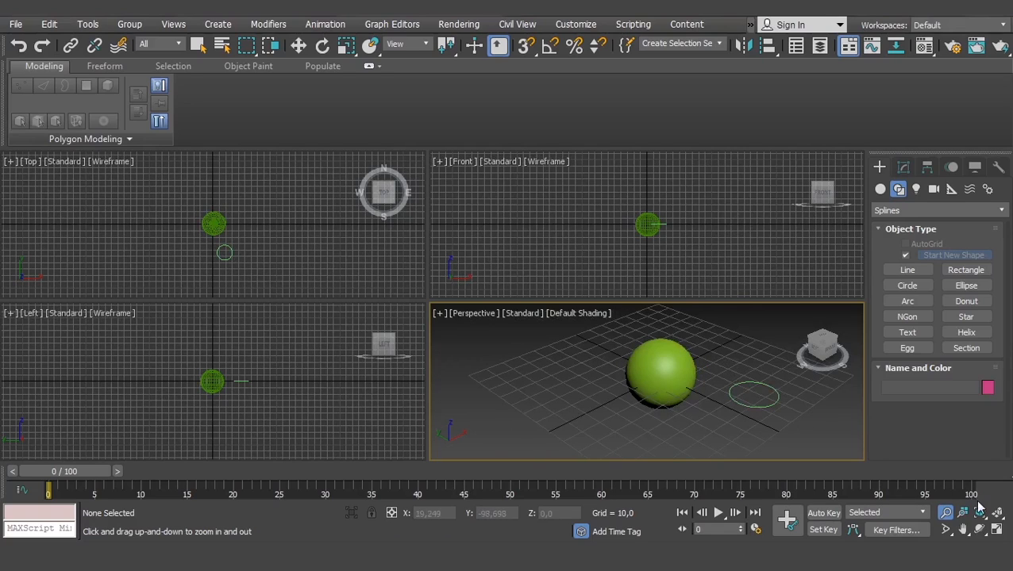
Zoom far out in the Perspective view and use Zoom Extents to fit the objects, also applying Zoom Extents All to every viewport
scroll(656, 351, "down", 10)
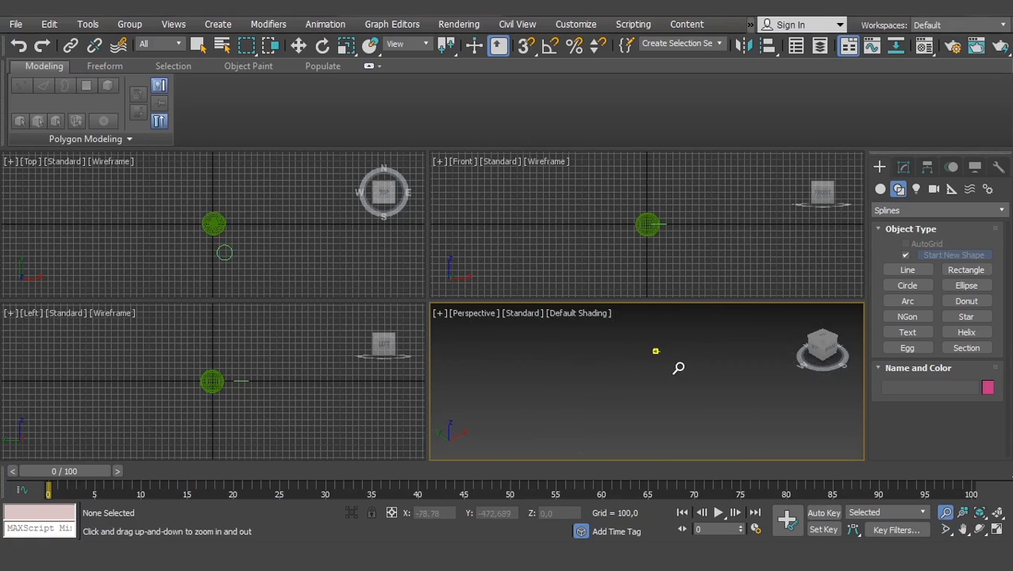
right_click(677, 366)
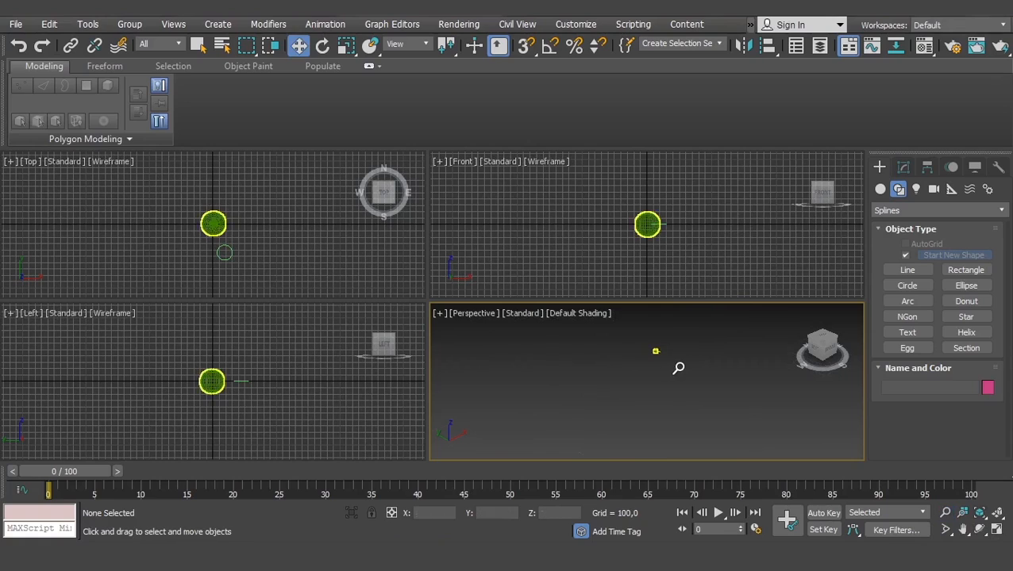
left_click(981, 515)
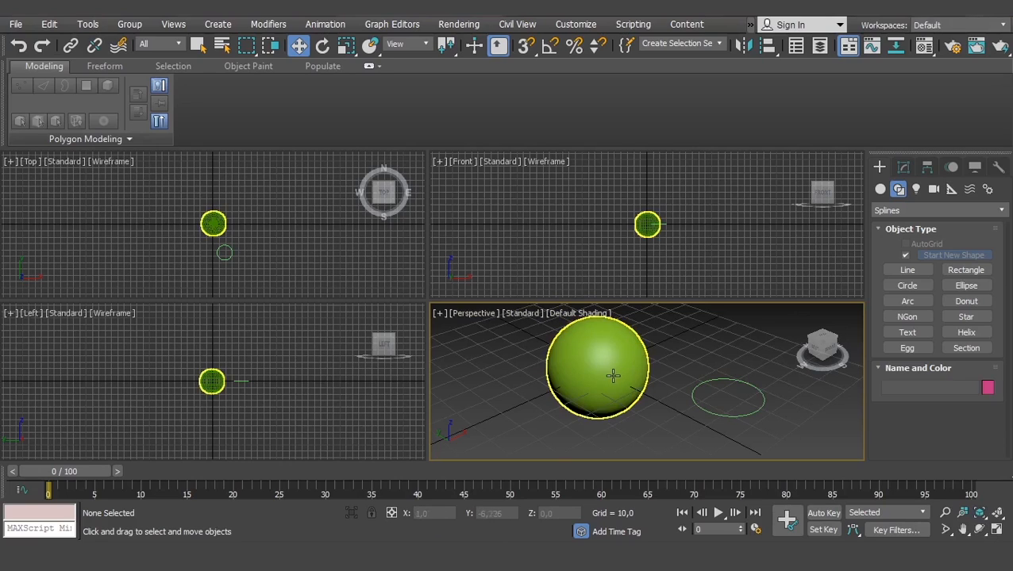
left_click(997, 516)
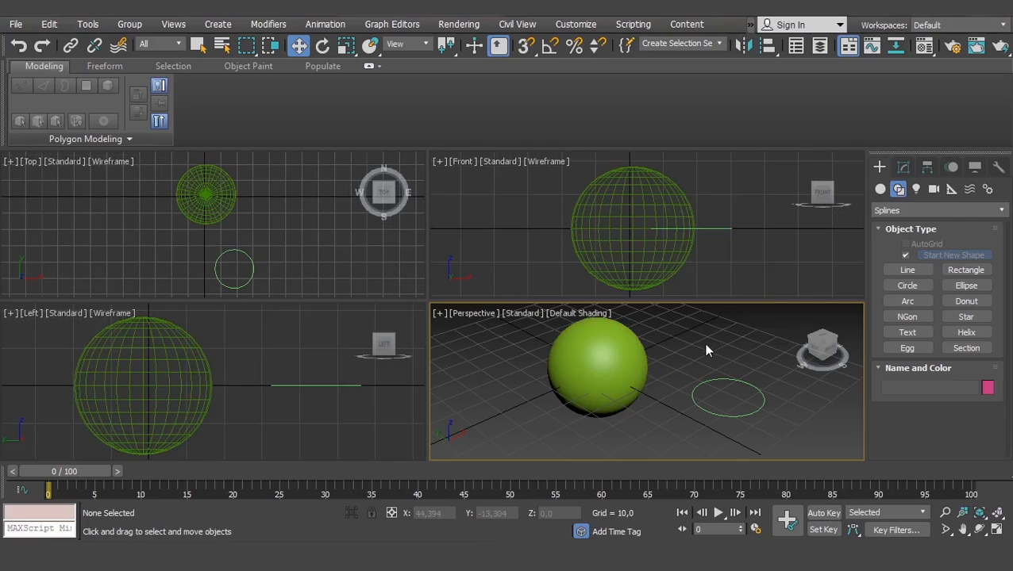
scroll(687, 347, "down", 10)
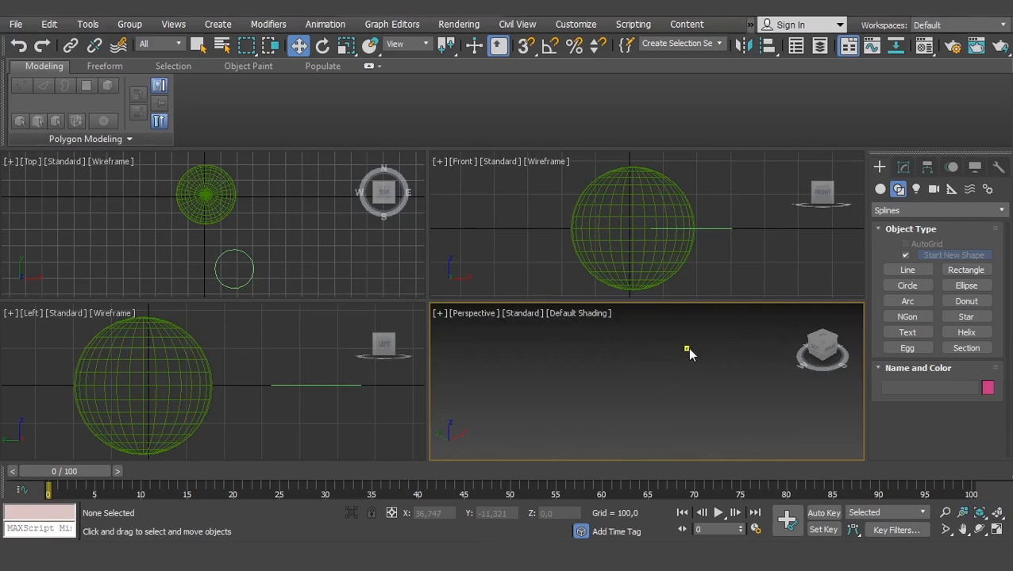
key("z")
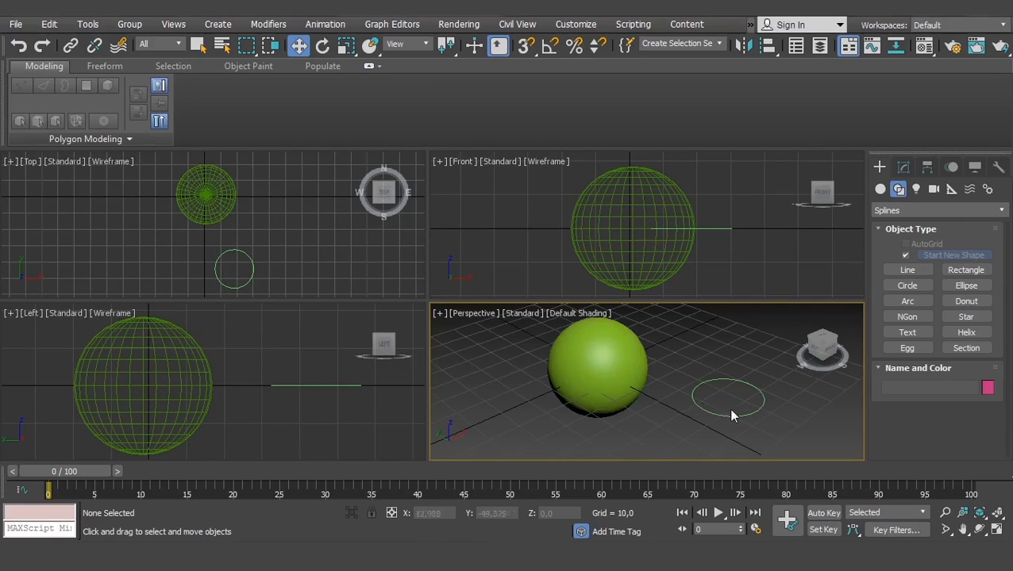
Select the sphere in the Perspective view and zoom from far out to frame it alone
scroll(642, 359, "down", 3)
left_click(631, 359)
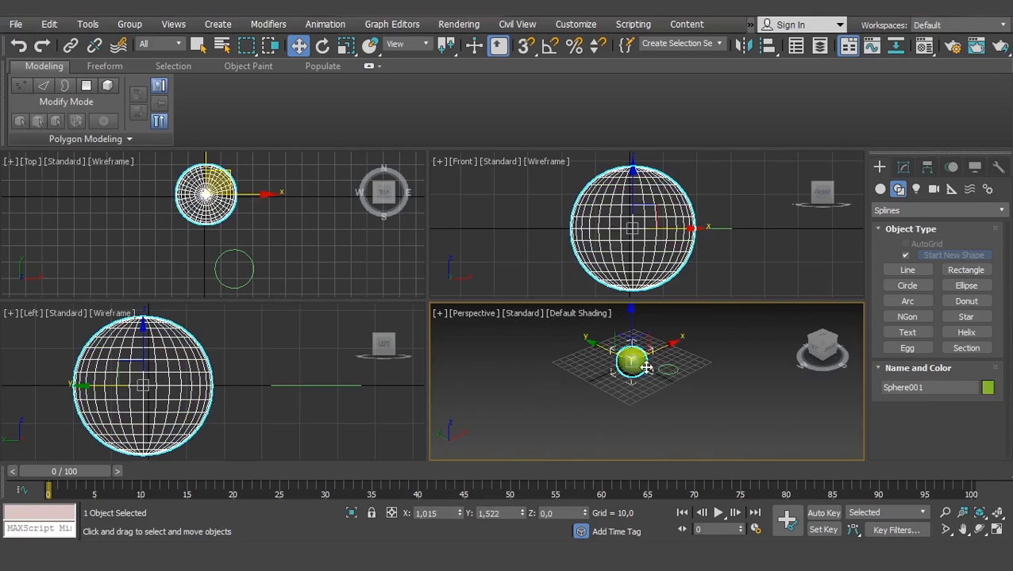
scroll(649, 406, "up", 1)
scroll(650, 407, "down", 3)
scroll(649, 407, "up", 4)
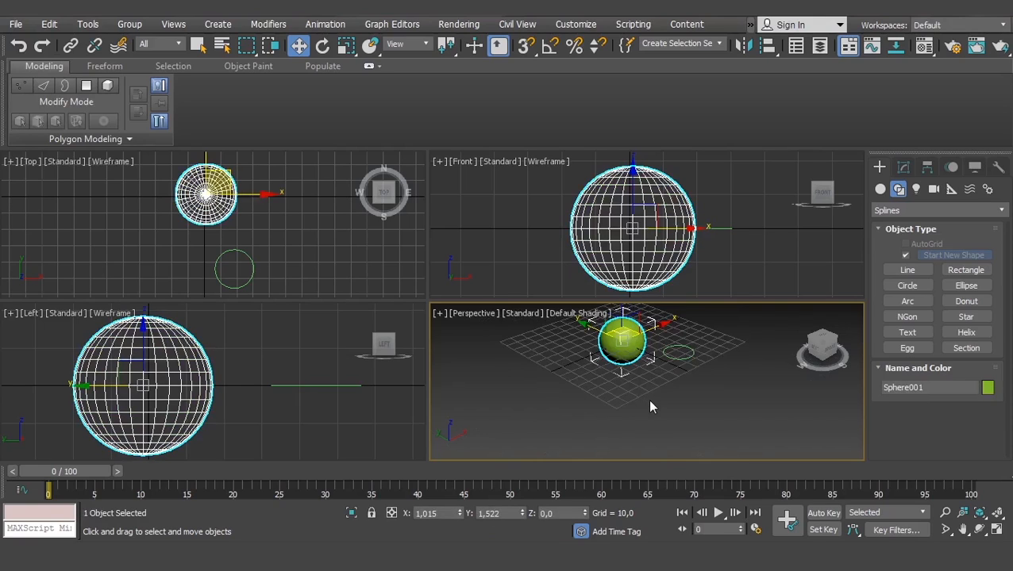
scroll(635, 389, "down", 3)
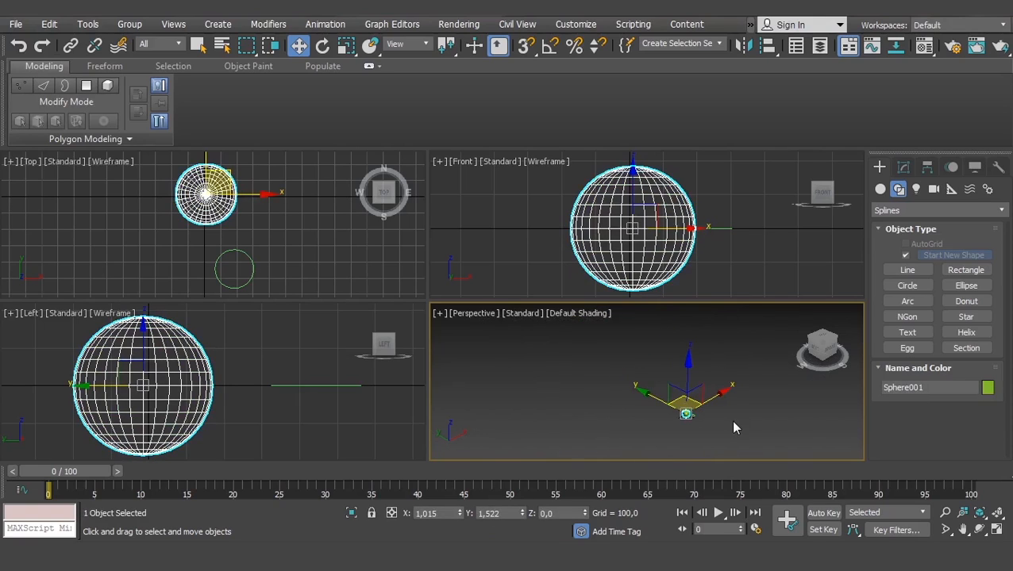
key("z")
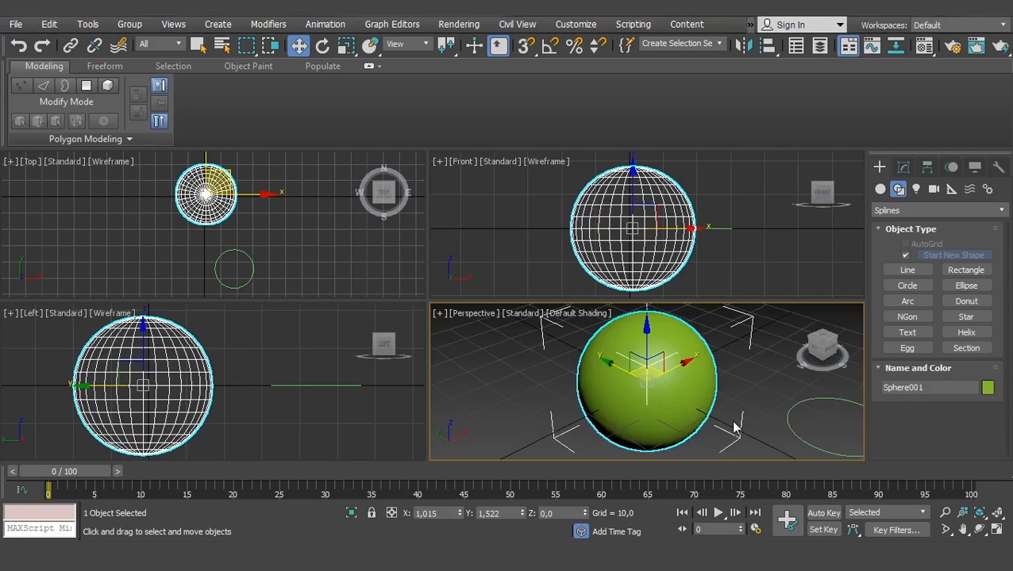
Select and frame the circle in the Perspective view, do the same for the sphere, and clear the selection
left_click(790, 419)
key("z")
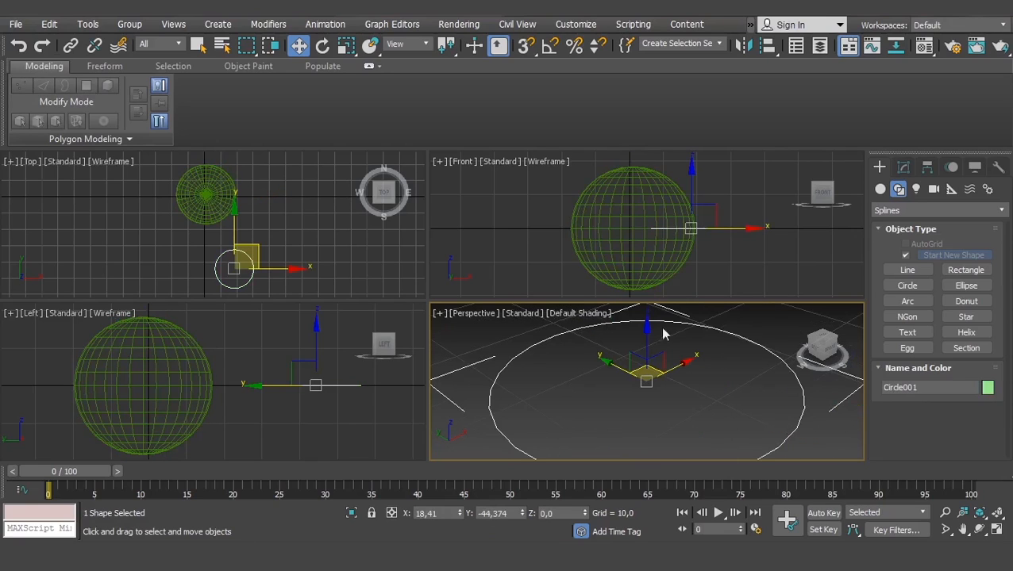
scroll(644, 381, "down", 5)
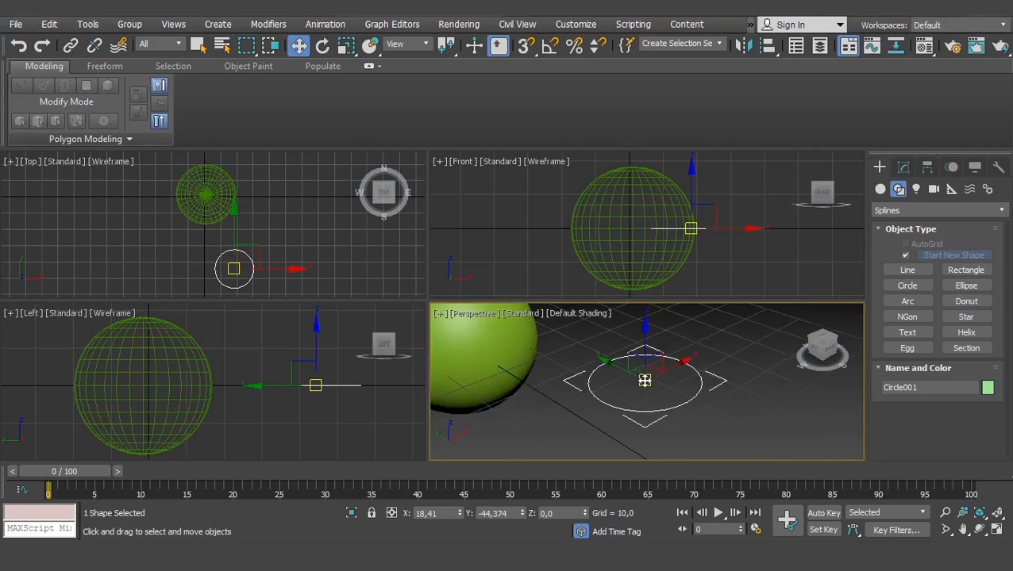
left_click(543, 366)
key("z")
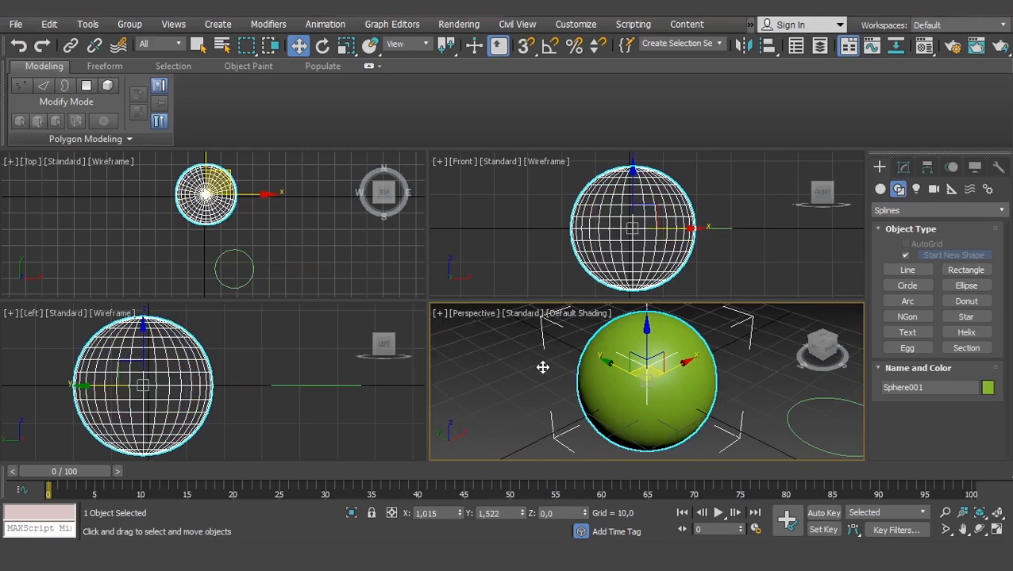
left_click(750, 425)
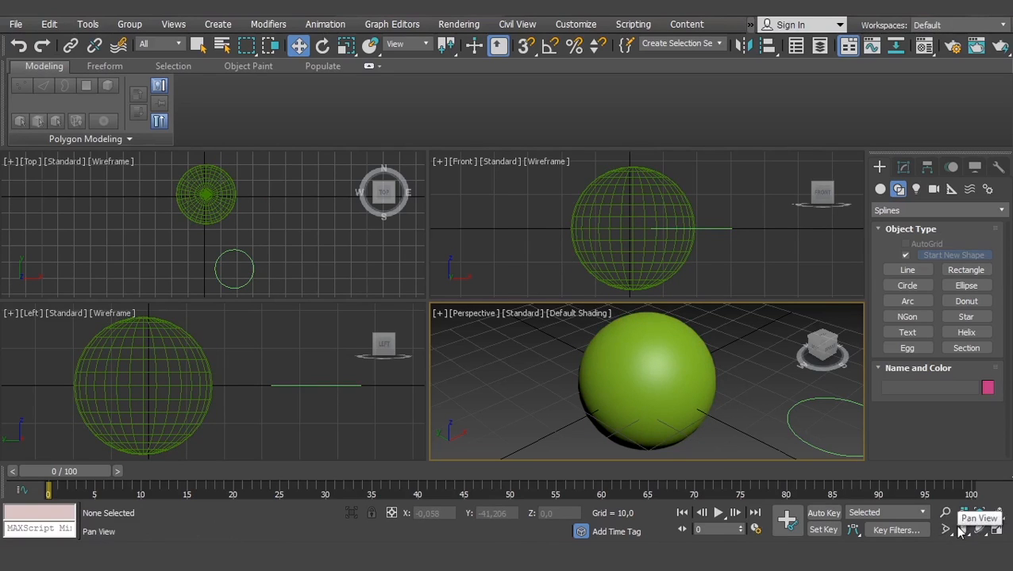
Pan the Perspective view around the sphere with Pan View and zoom out to include the circle
left_click(964, 529)
left_click_drag(741, 411, 661, 397)
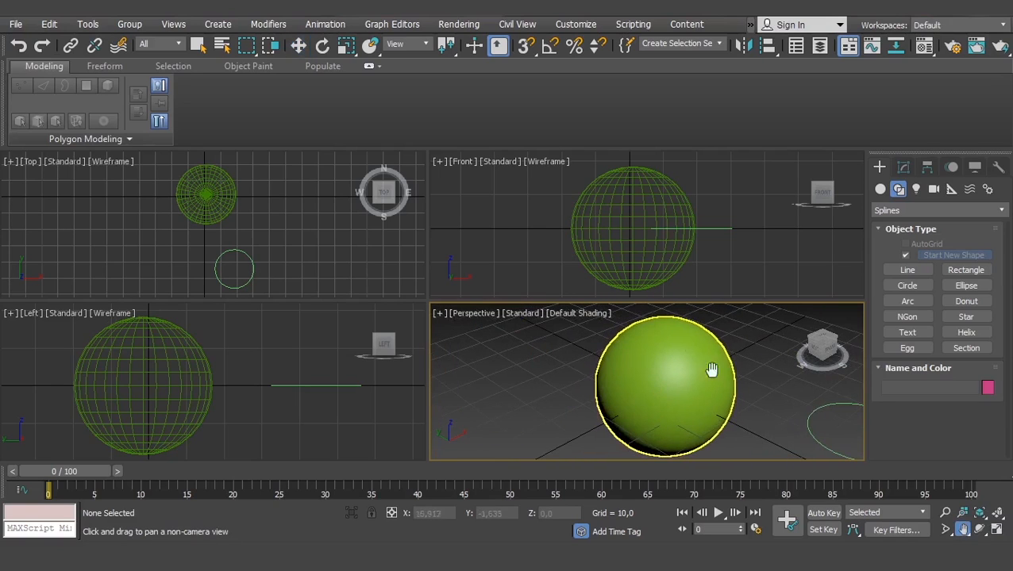
left_click_drag(725, 398, 647, 397)
left_click_drag(737, 395, 714, 377)
scroll(705, 383, "down", 3)
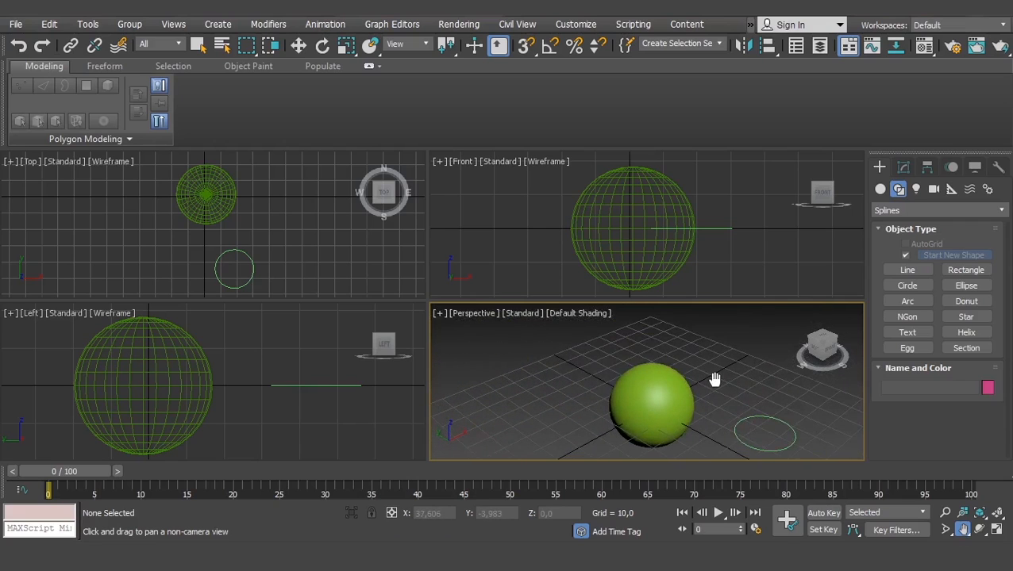
Orbit the Perspective view around the sphere to a side angle and zoom until the whole grid fits
left_click(980, 530)
left_click_drag(737, 378, 652, 386)
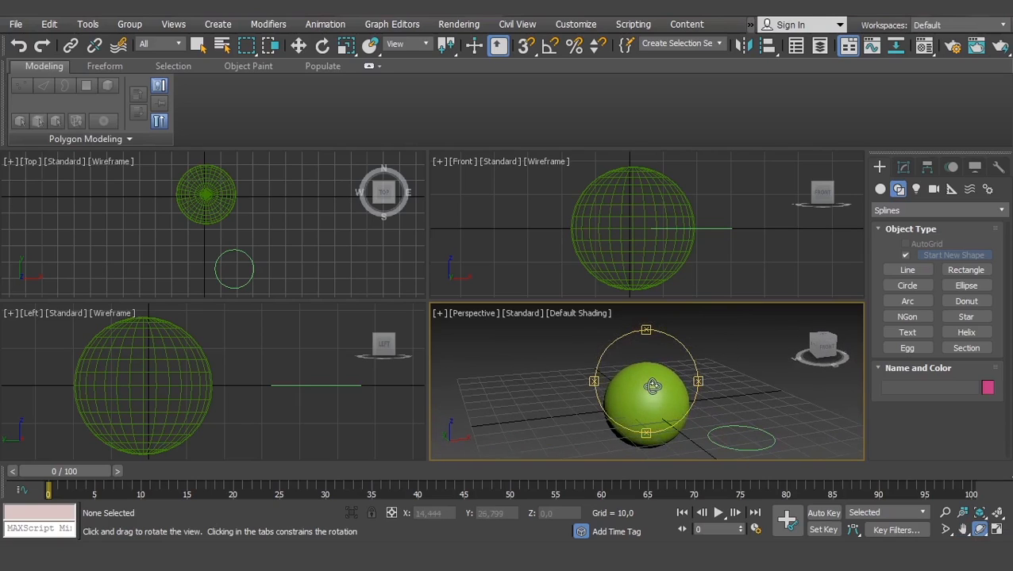
right_click(733, 380)
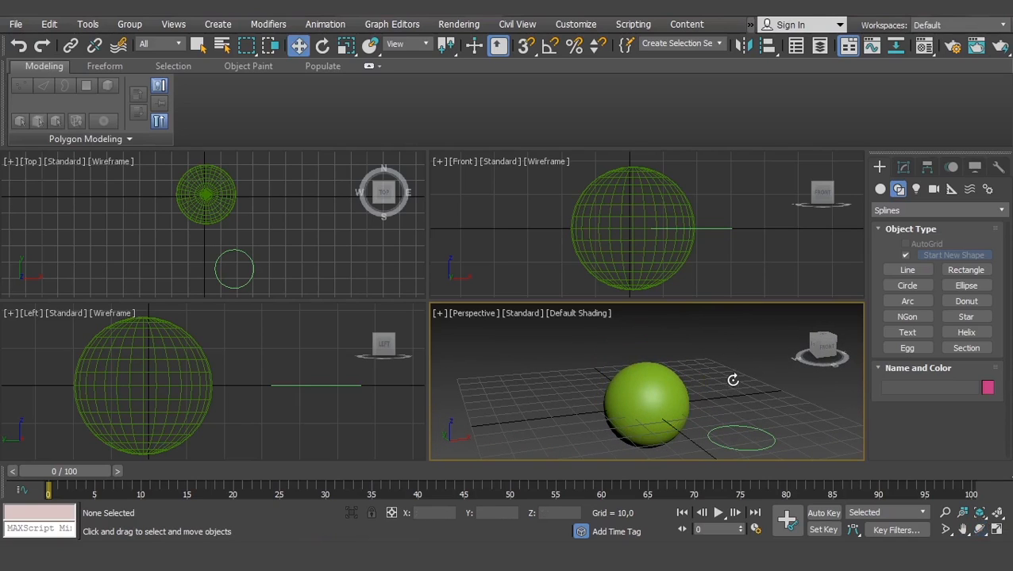
middle_click_drag(709, 383, 657, 368, "alt")
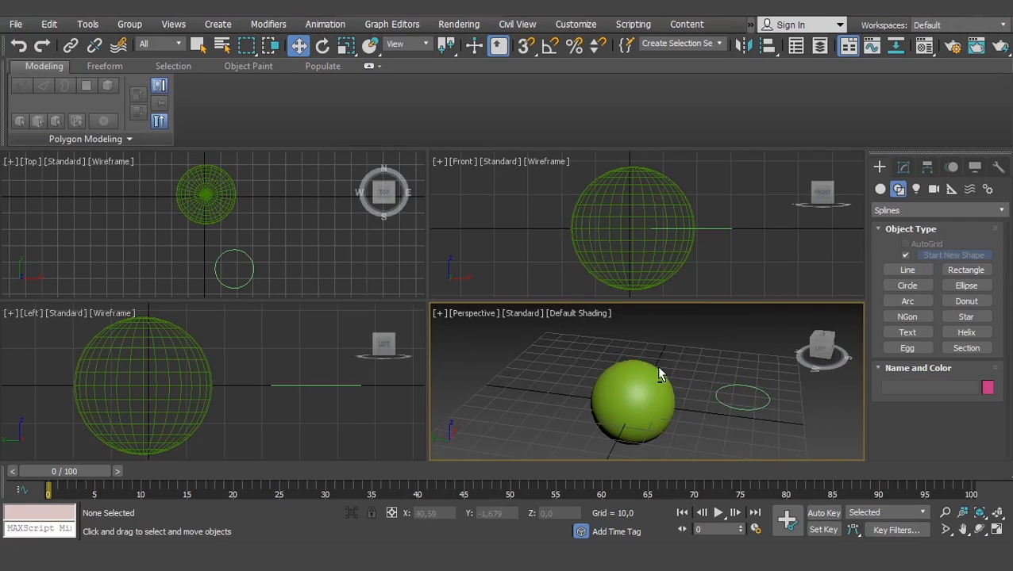
scroll(699, 362, "down", 3)
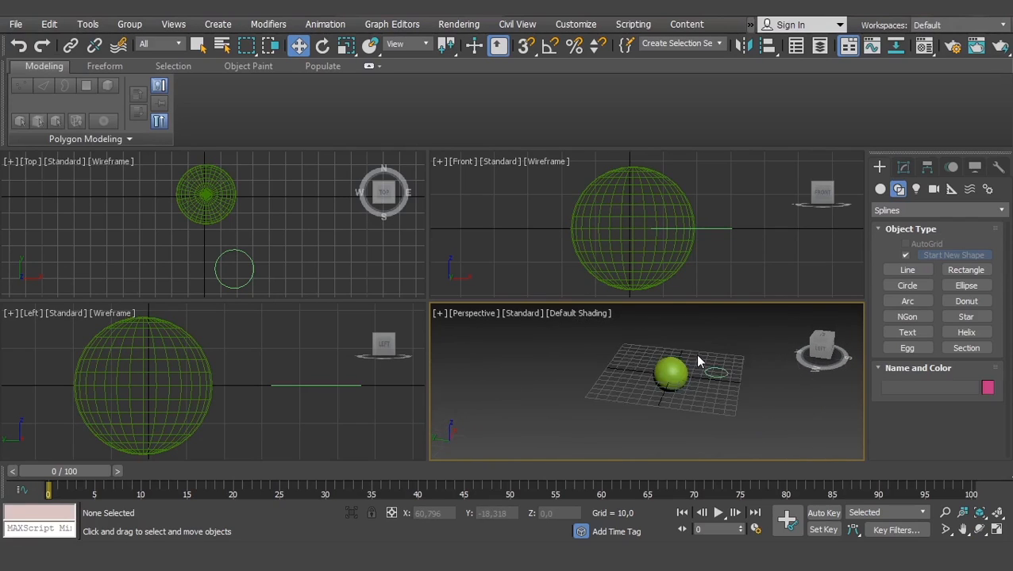
scroll(699, 361, "up", 6)
scroll(698, 362, "down", 5)
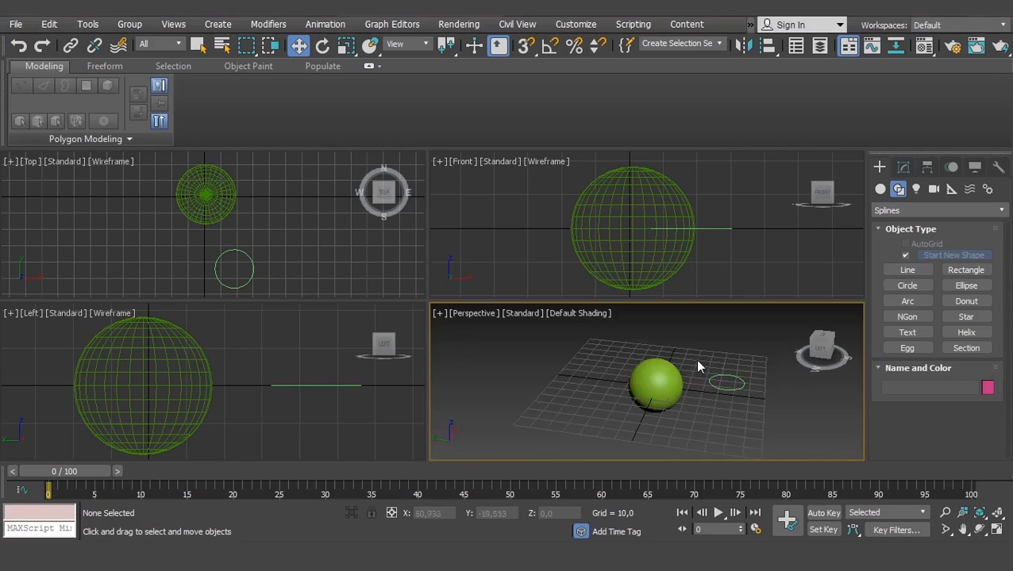
Maximize and restore the Perspective viewport, do the same for the Front viewport, and make Perspective active again
left_click(997, 531)
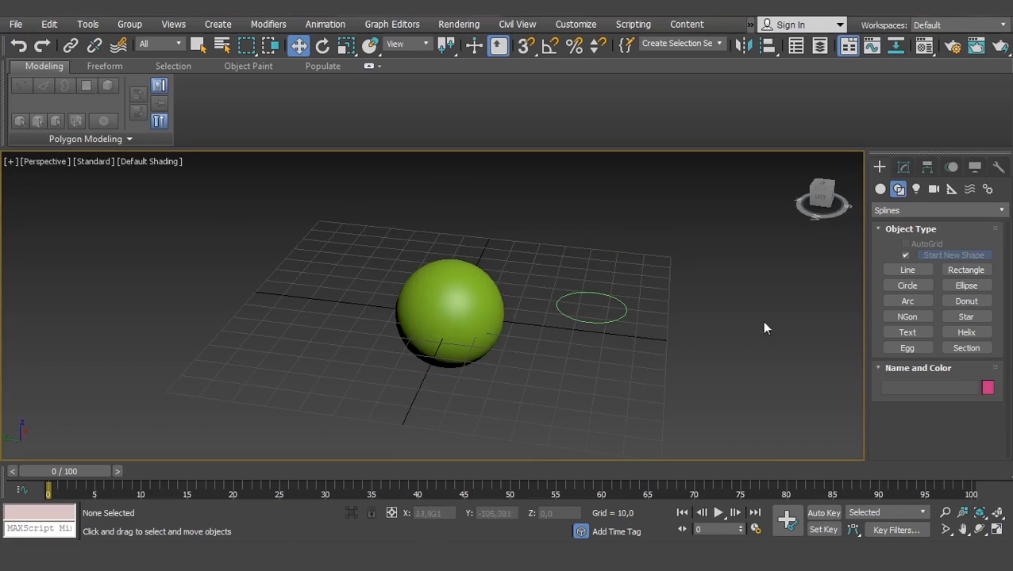
left_click(996, 531)
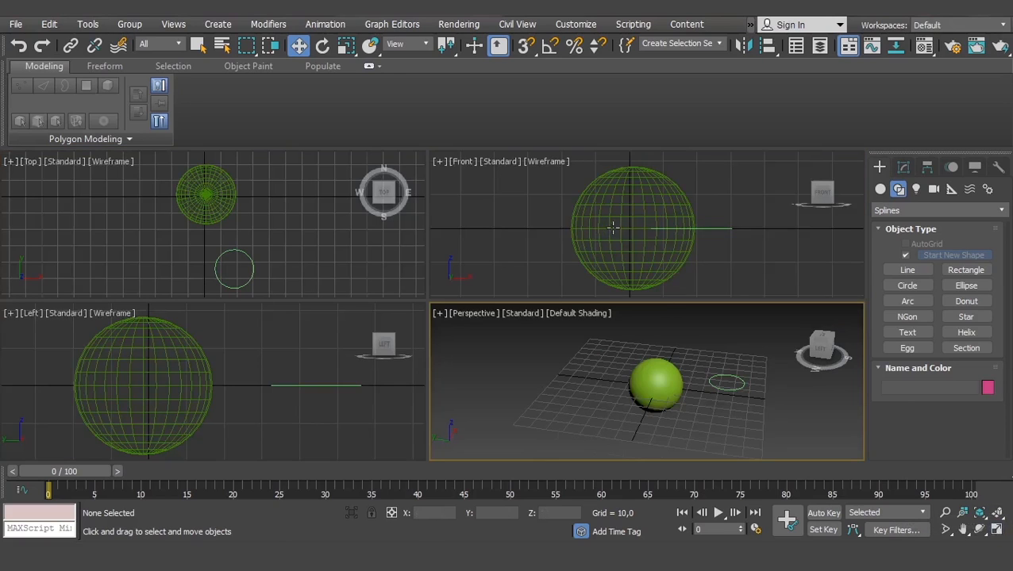
left_click(996, 530)
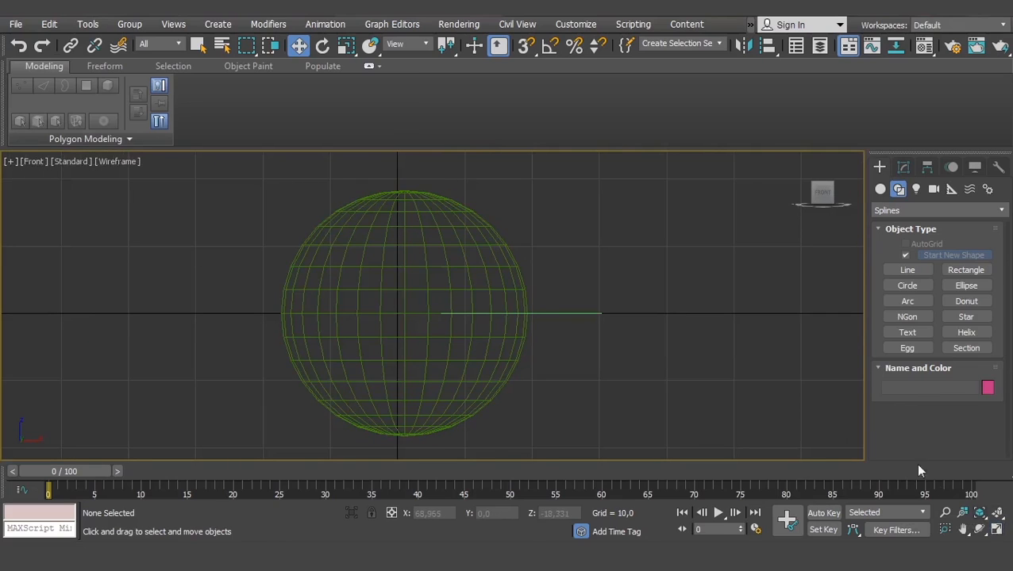
left_click(996, 530)
left_click(714, 342)
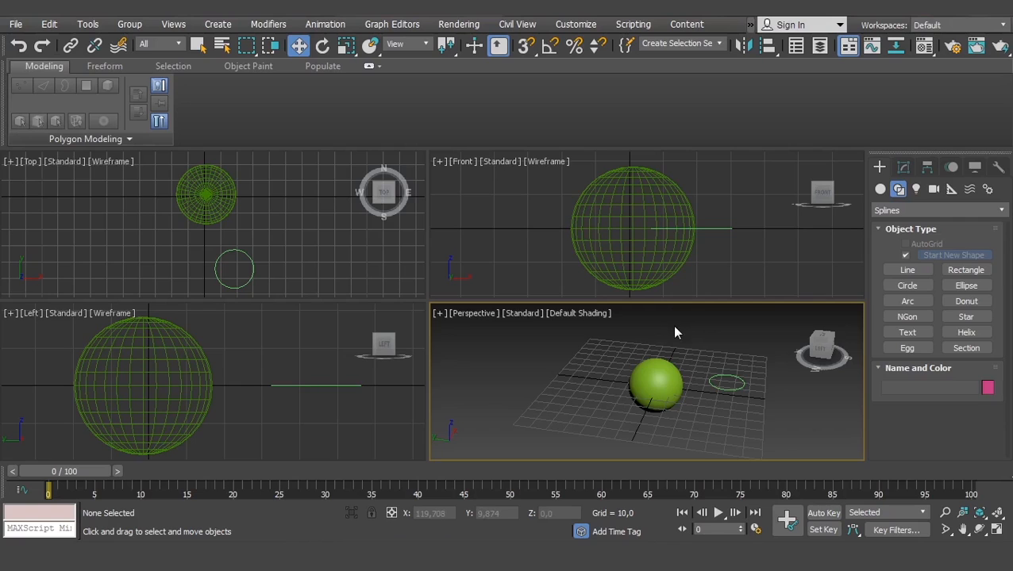
Toggle the Perspective viewport repeatedly between maximized and the four-view layout, ending in the four-view layout
key("alt+w")
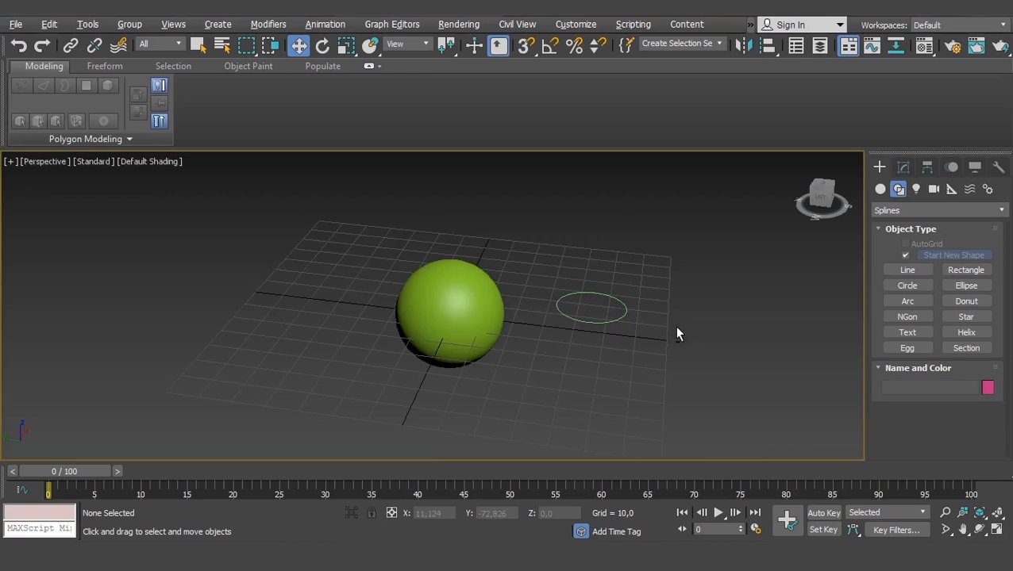
key("alt+w")
key("alt+w")
key("alt+w")
key("alt+w")
key("alt+w")
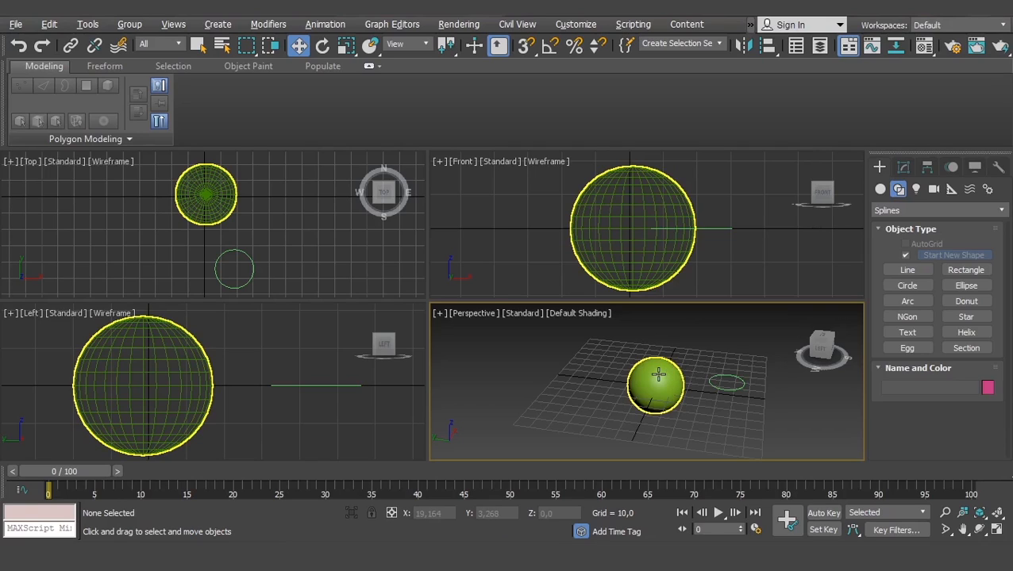
Rotate the Perspective view with its ViewCube to a raised corner angle over the grid
left_click(832, 343)
mouse_move(811, 346)
left_mouse_down()
mouse_move(821, 330)
mouse_move(821, 361)
mouse_move(831, 337)
mouse_move(822, 349)
left_mouse_up()
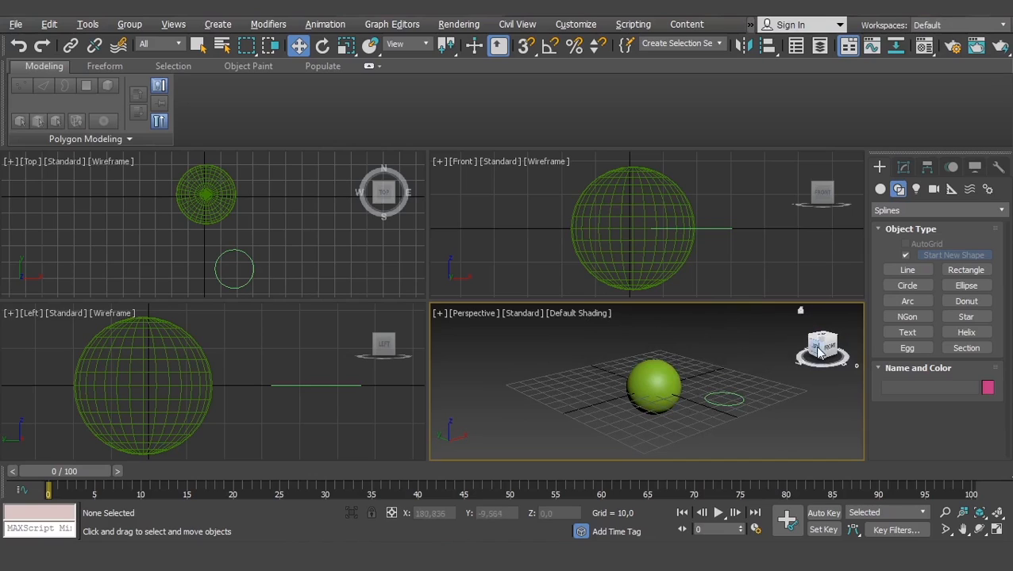
left_click_drag(825, 347, 820, 349)
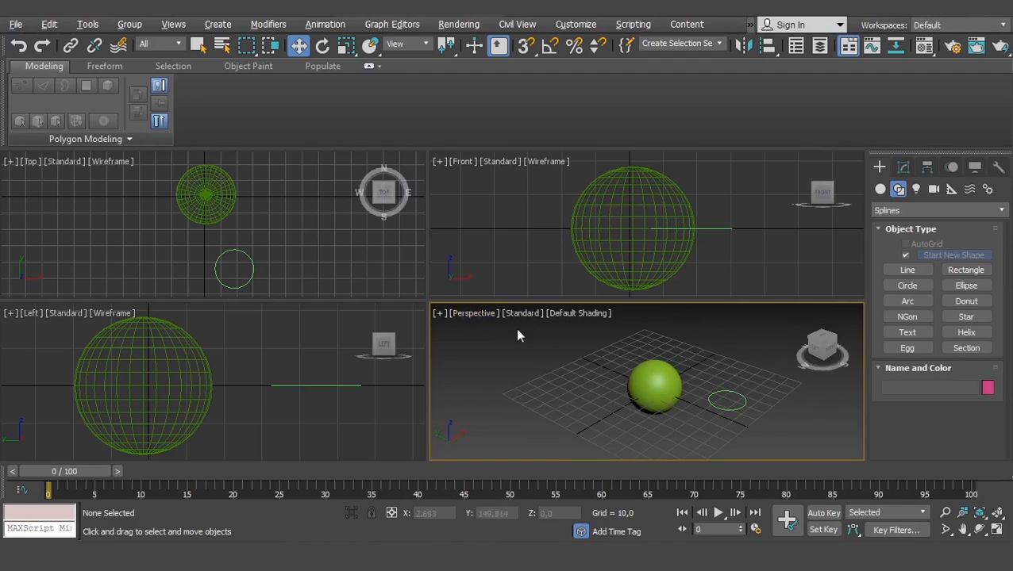
Turn off the ViewCube display for all viewports
left_click(439, 314)
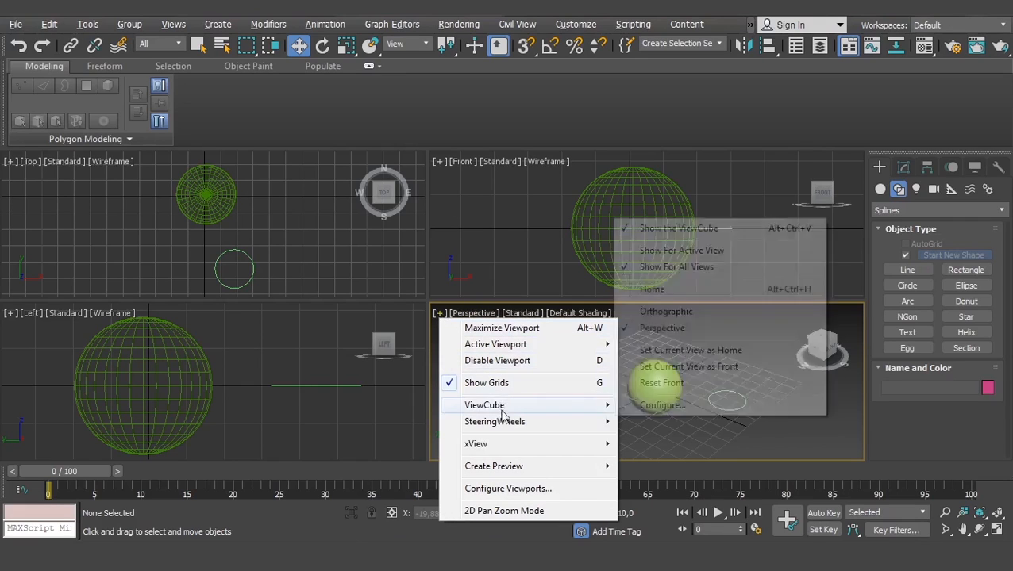
mouse_move(566, 408)
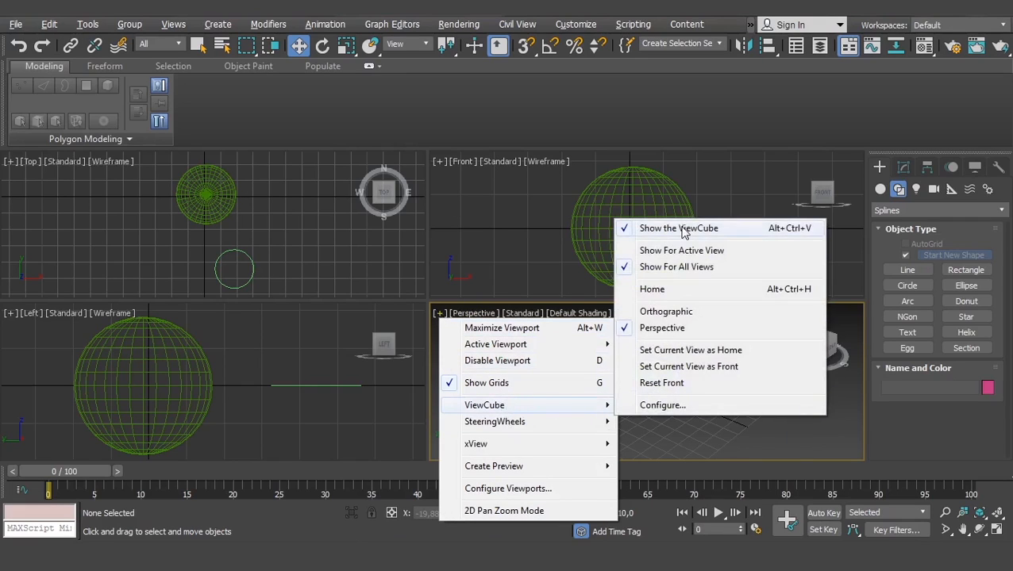
left_click(707, 230)
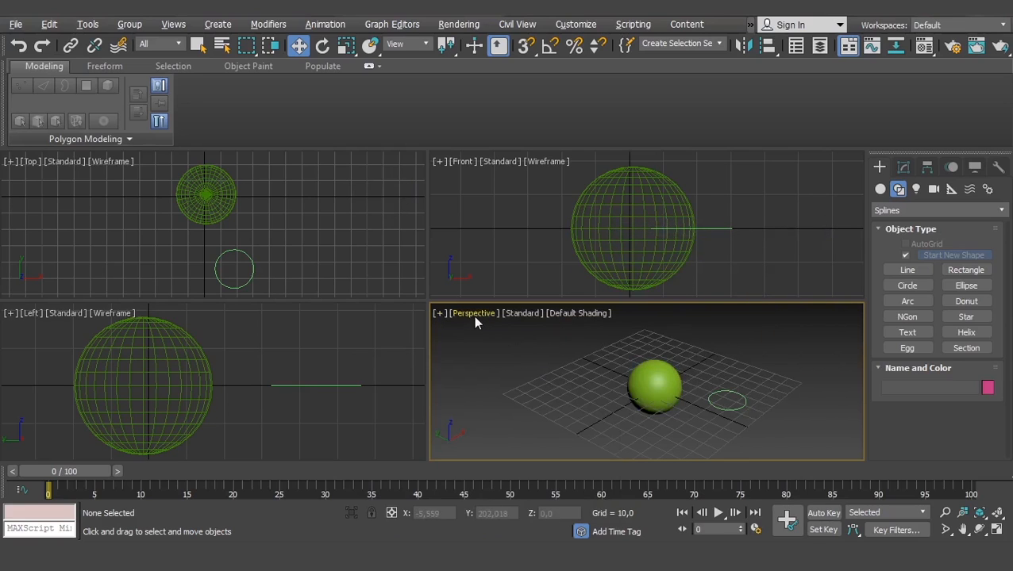
Switch the Perspective viewport to Front, then to Top, and return it to Perspective at a raised angle over the grid
middle_click_drag(623, 376, 609, 376)
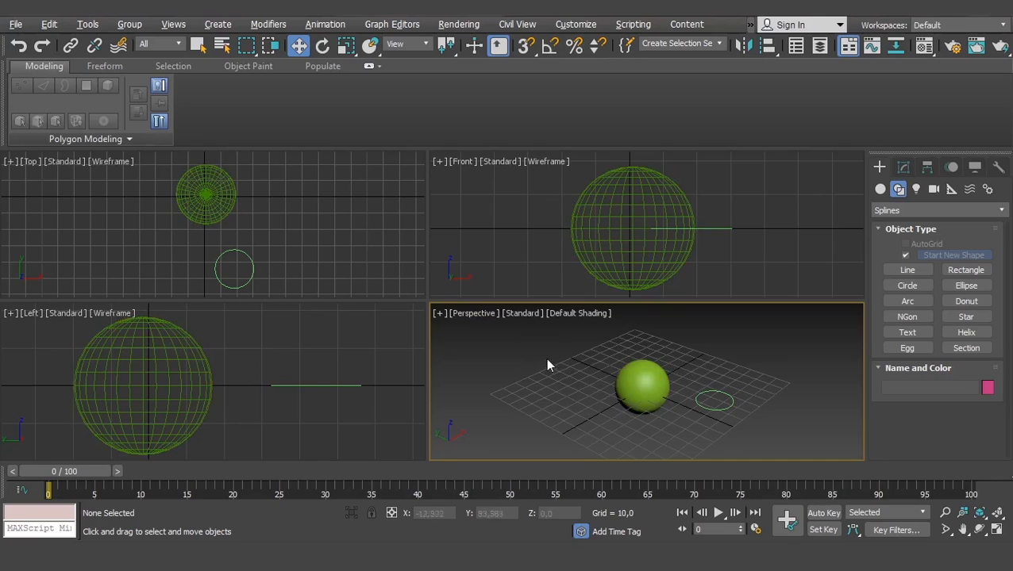
left_click(476, 314)
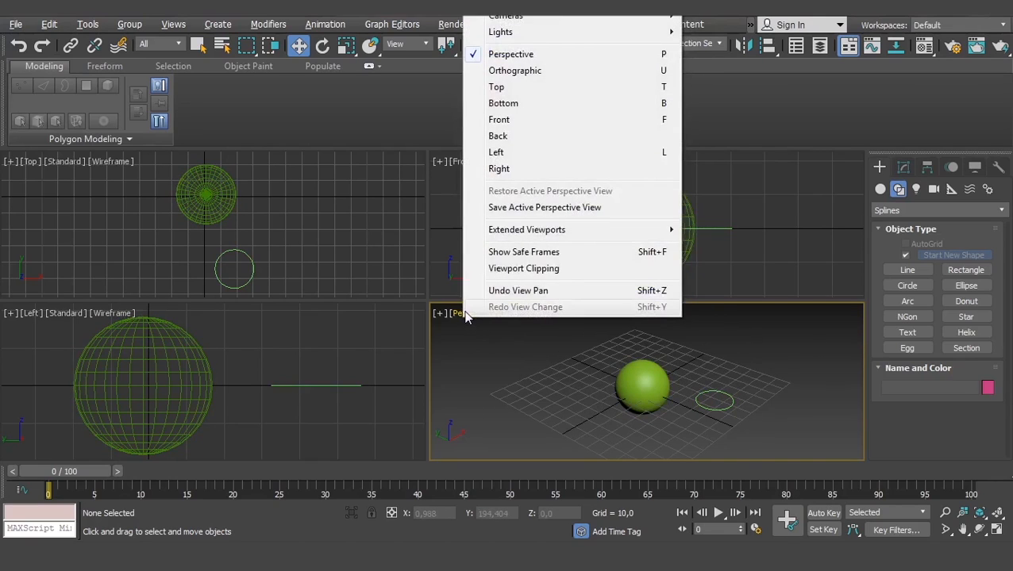
left_click(507, 122)
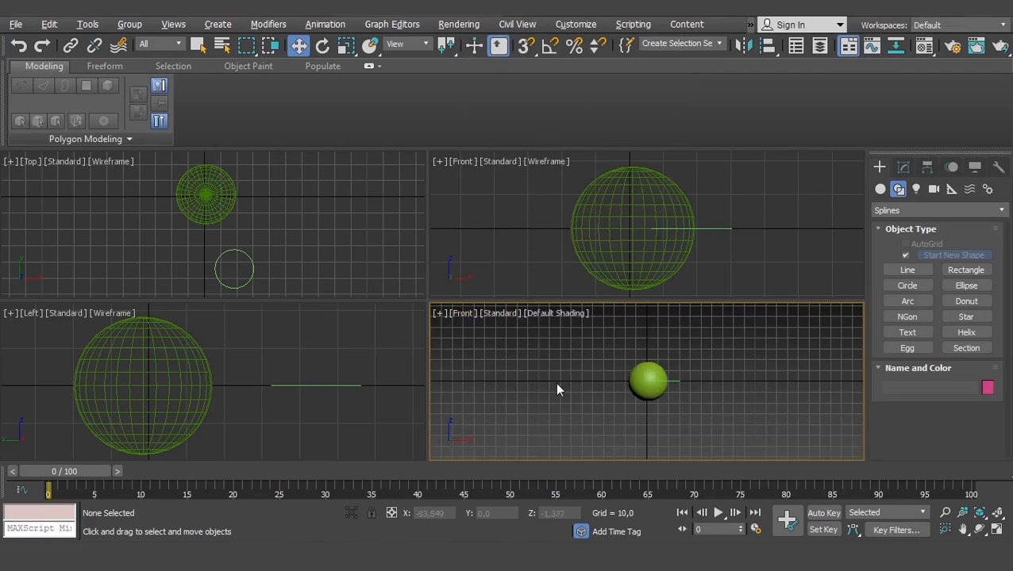
left_click(462, 315)
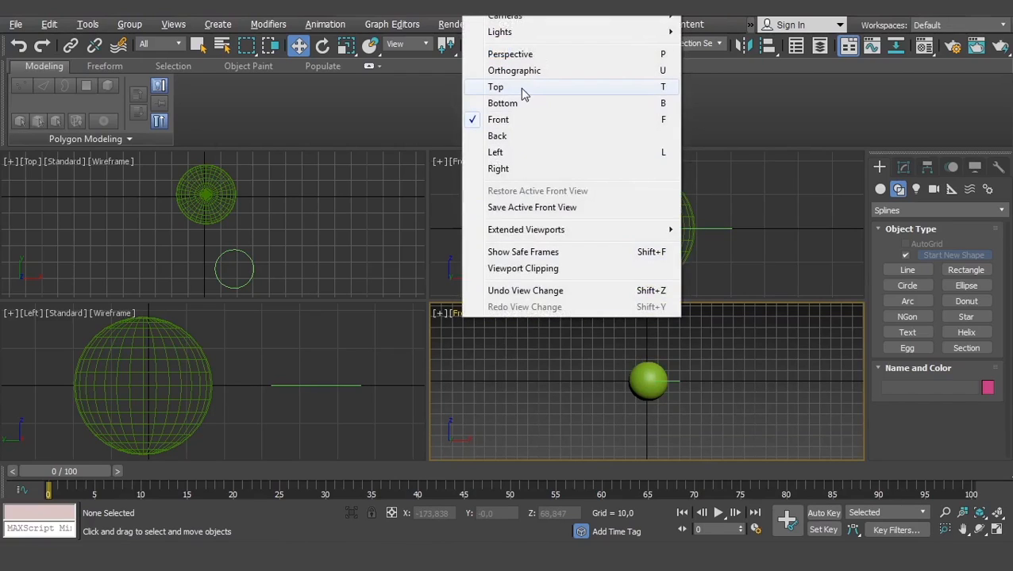
left_click(570, 383)
key("t")
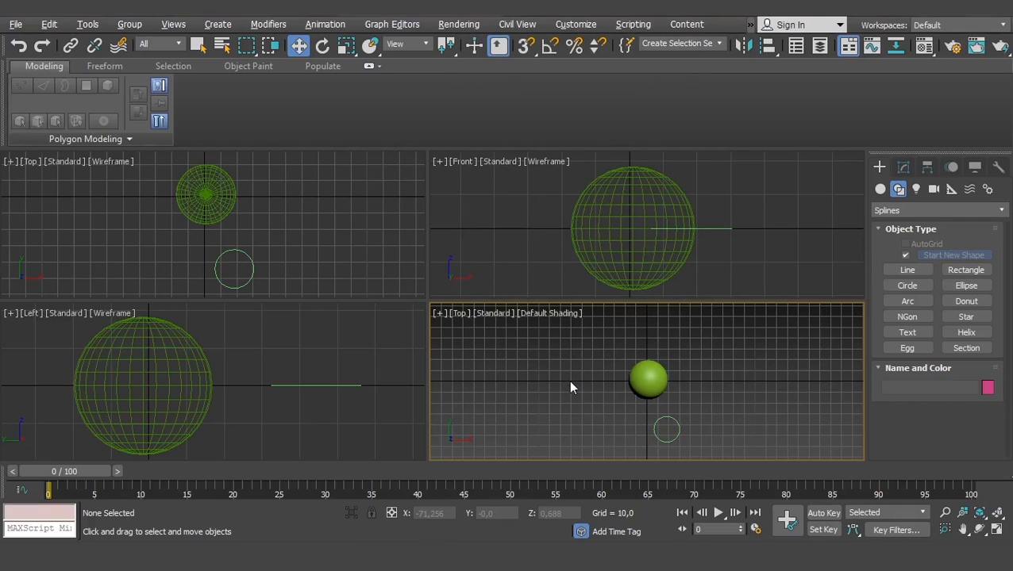
key("p")
middle_click_drag(611, 393, 545, 361, "alt")
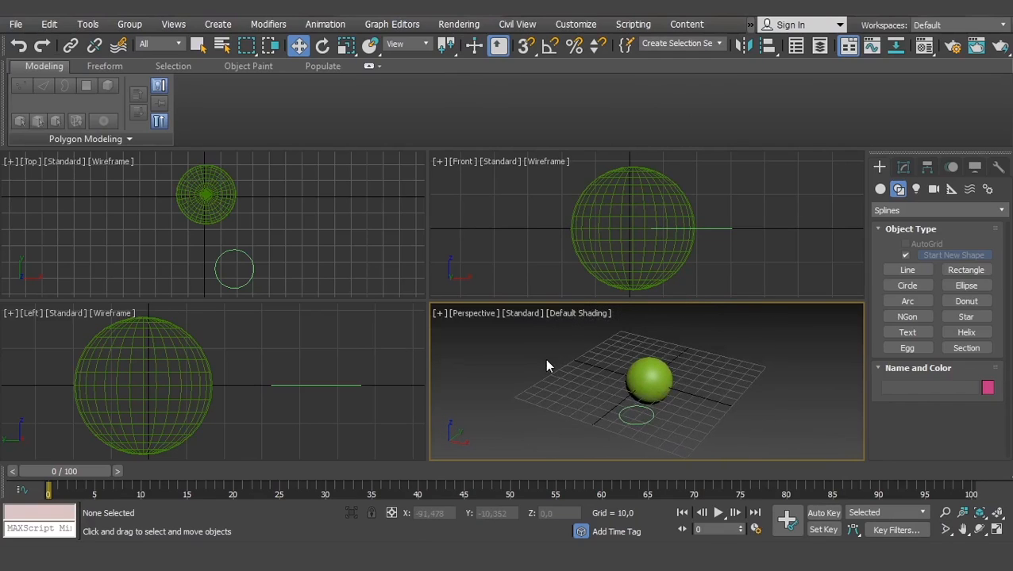
Cycle the active shaded viewport through the Front, Left and Top views and maximize it
key("f")
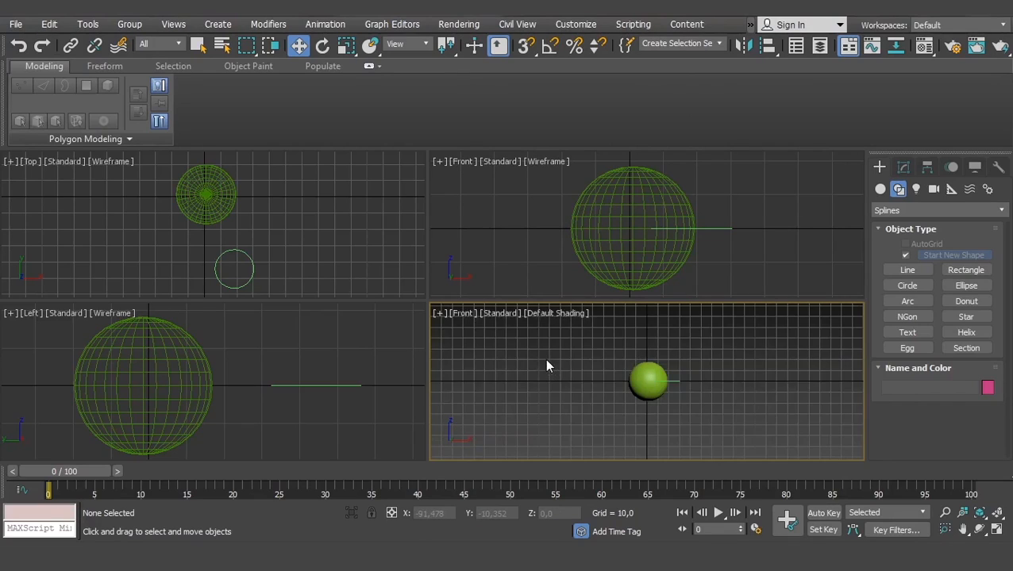
key("l")
key("t")
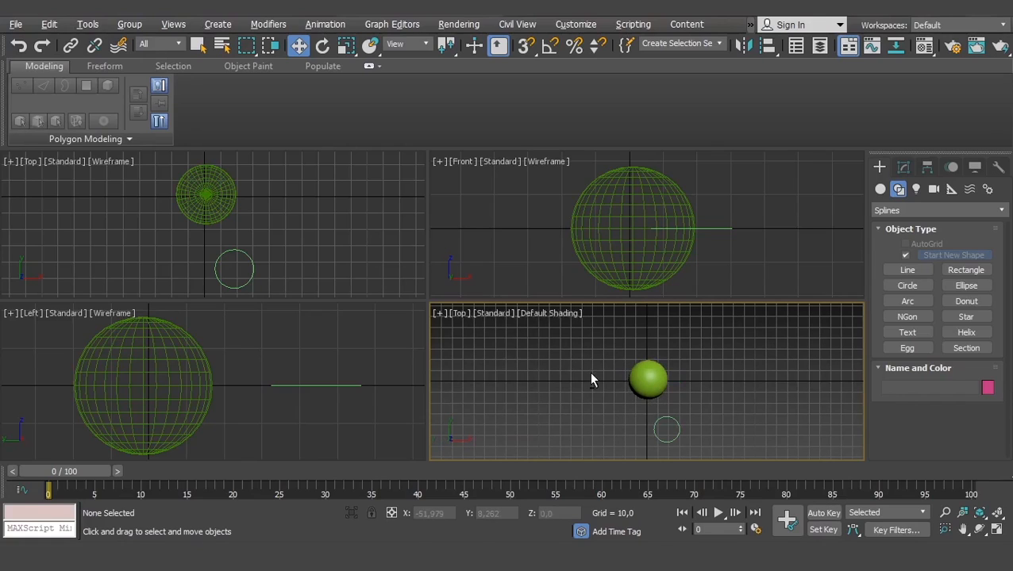
key("alt+w")
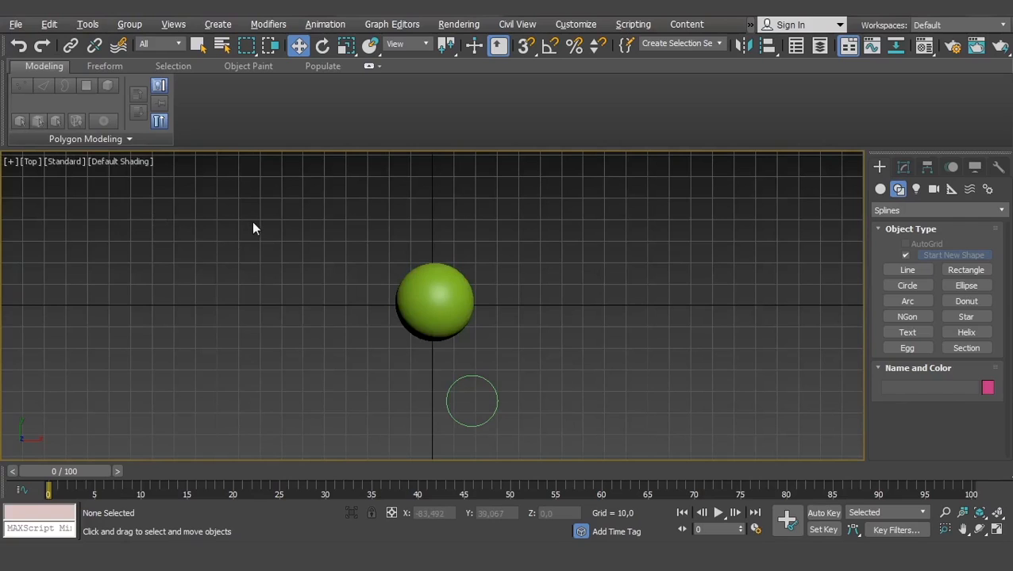
Switch the maximized Top view to Perspective, orbit to a low angle around the sphere, and review the point-of-view options
key("p")
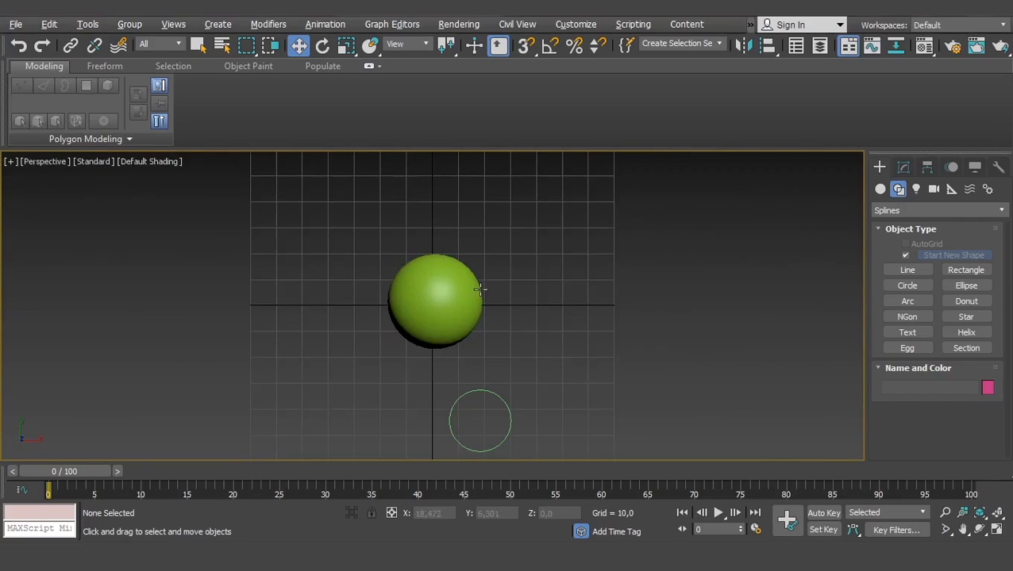
middle_click_drag(510, 357, 434, 271, "alt")
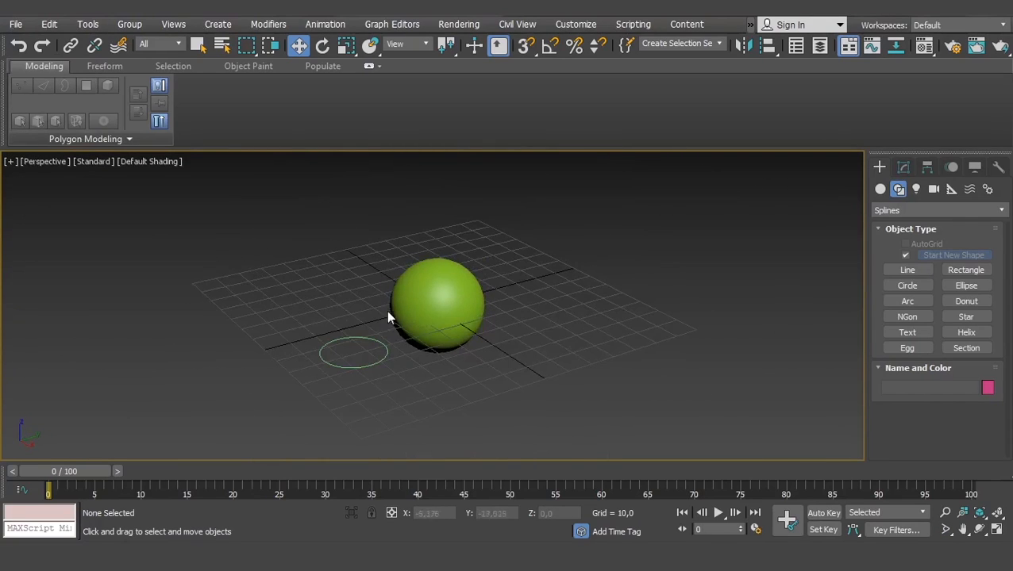
left_click(430, 281)
middle_click_drag(525, 335, 384, 294, "alt")
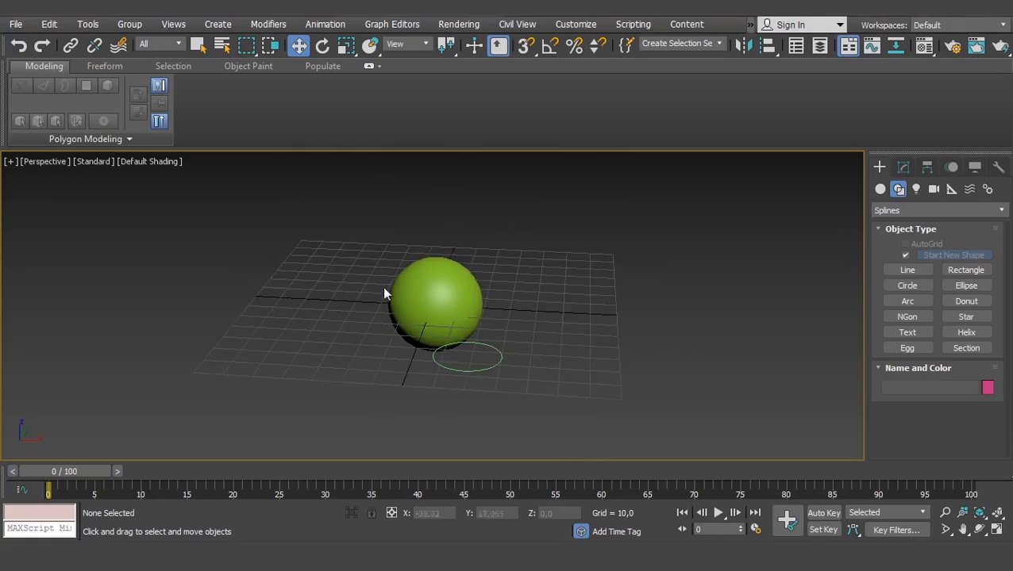
left_click(49, 163)
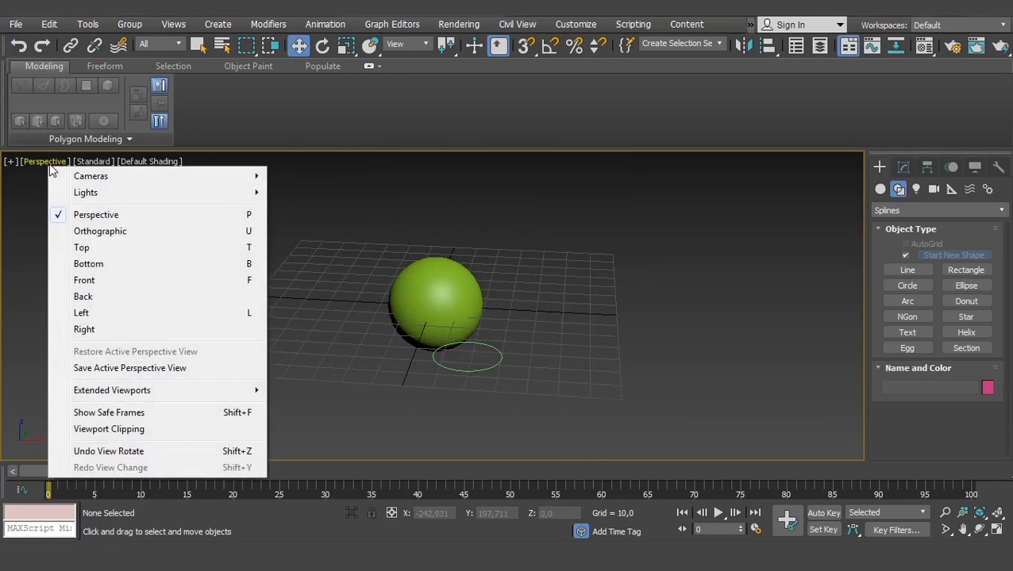
left_click(328, 301)
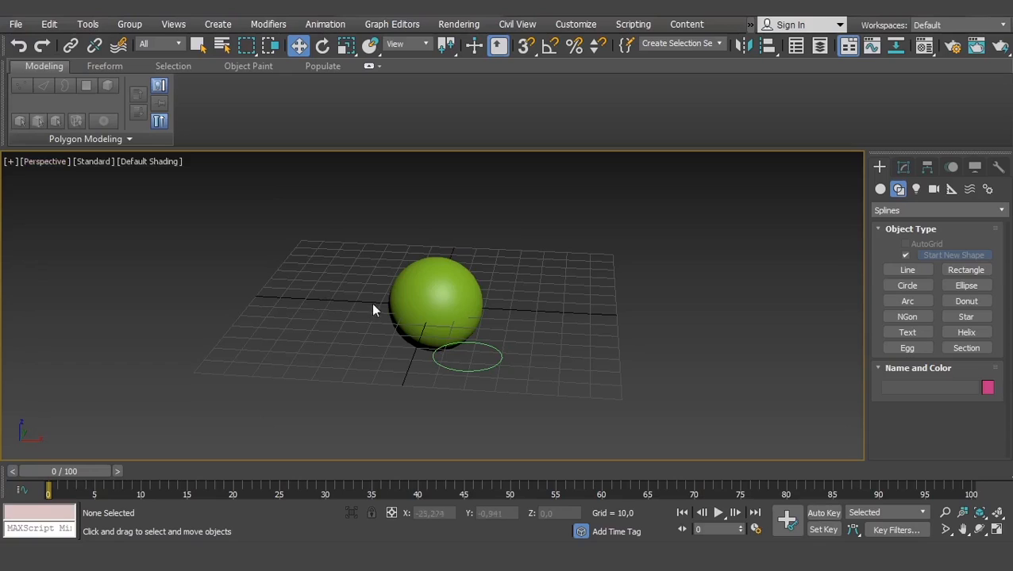
Move the sphere straight up along the Z axis by about 50 units
middle_click_drag(346, 344, 390, 354, "alt")
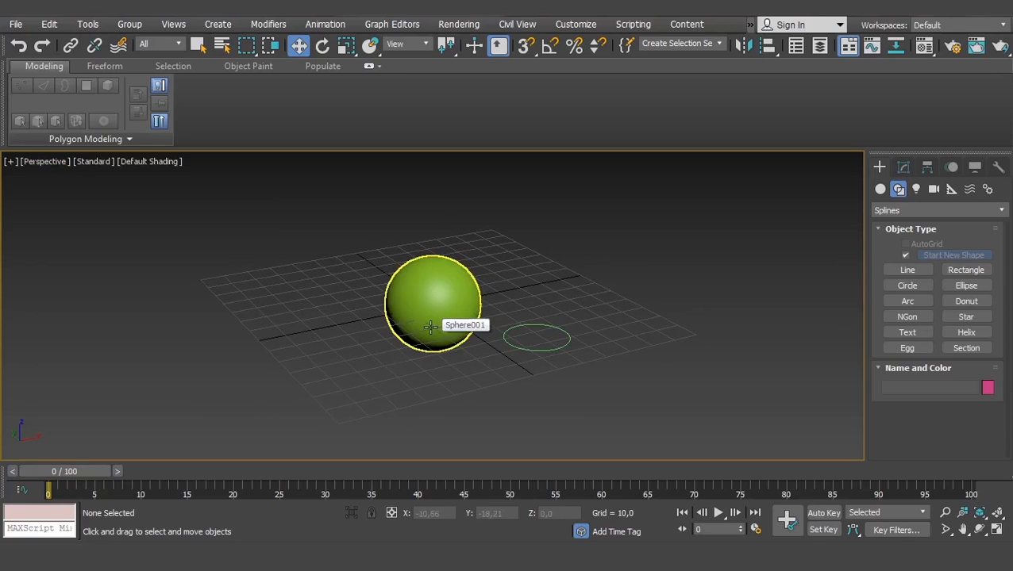
middle_click_drag(412, 360, 447, 360, "alt")
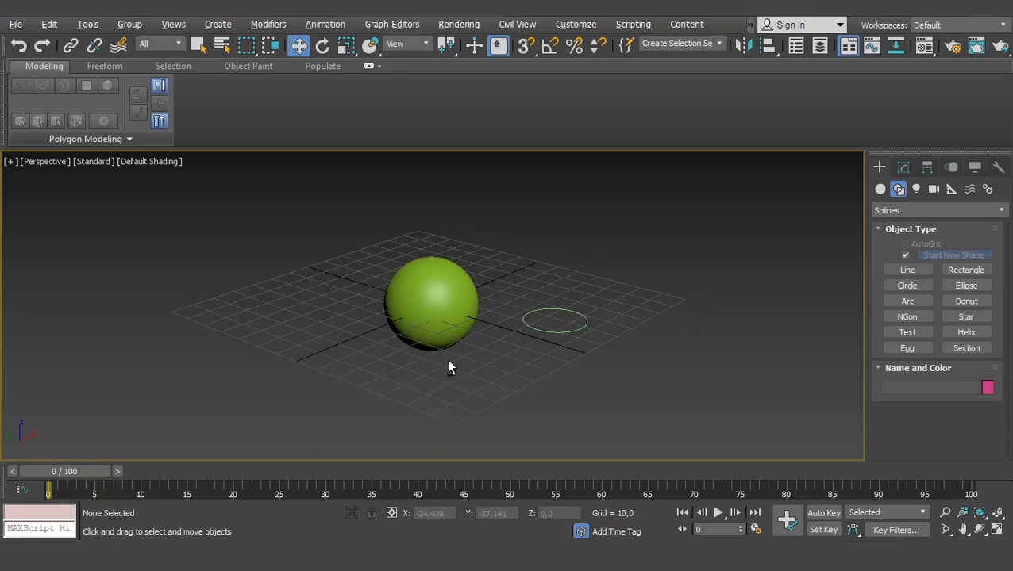
middle_click_drag(415, 325, 433, 361)
left_click(448, 325)
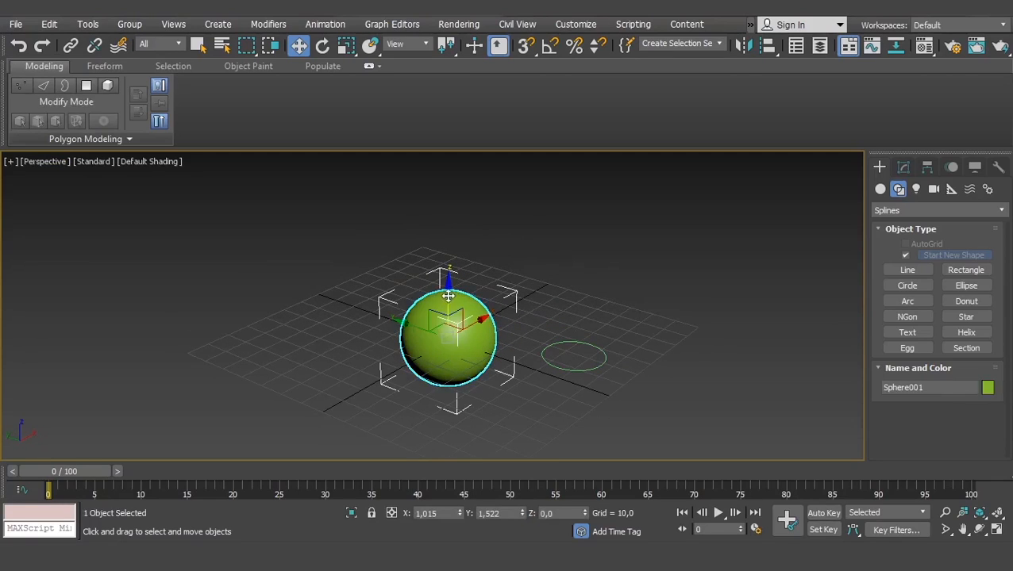
left_click_drag(481, 322, 482, 202)
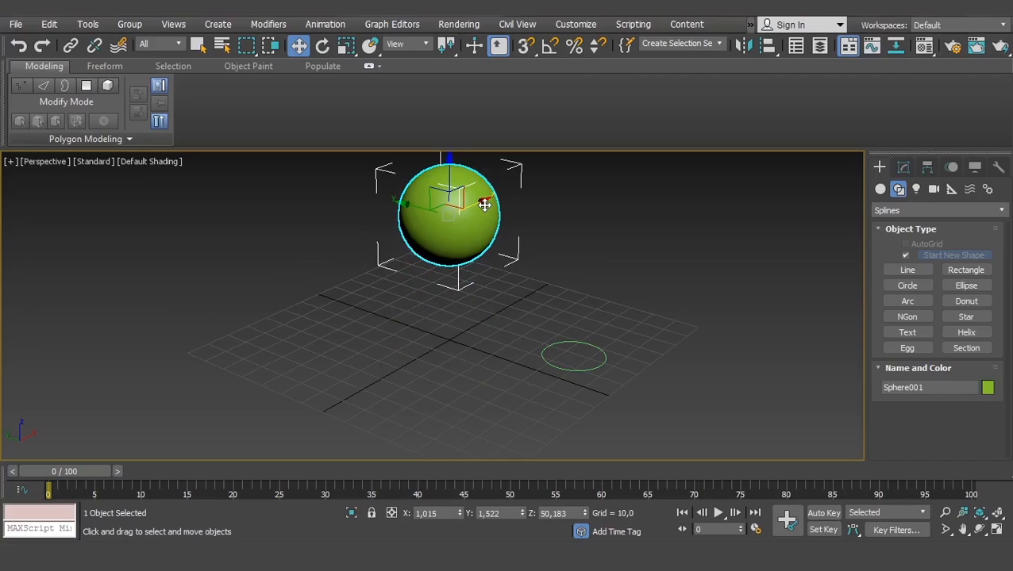
Undo the sphere's move, redo it, undo it again, and deselect the sphere
key("ctrl+z")
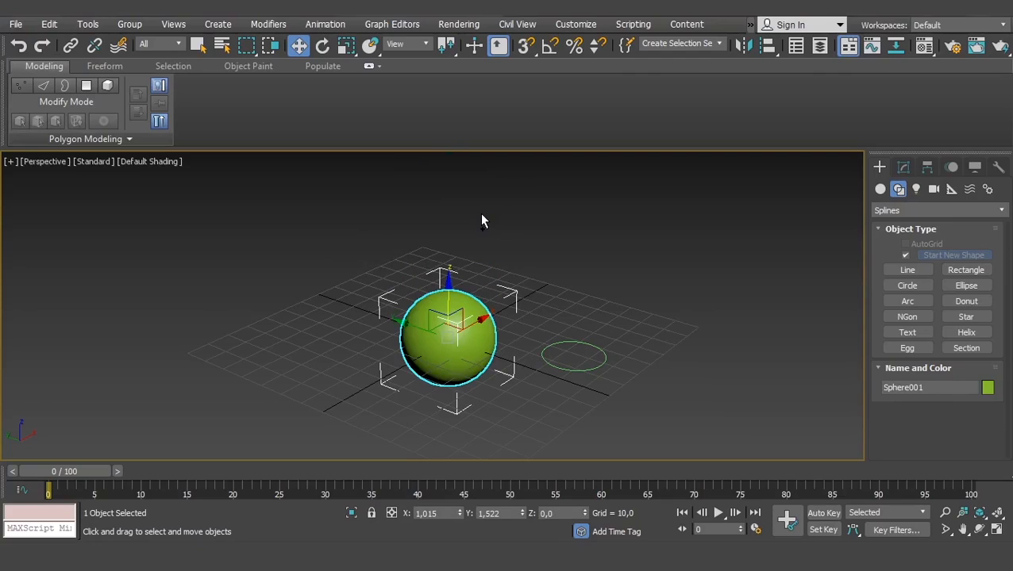
key("ctrl+y")
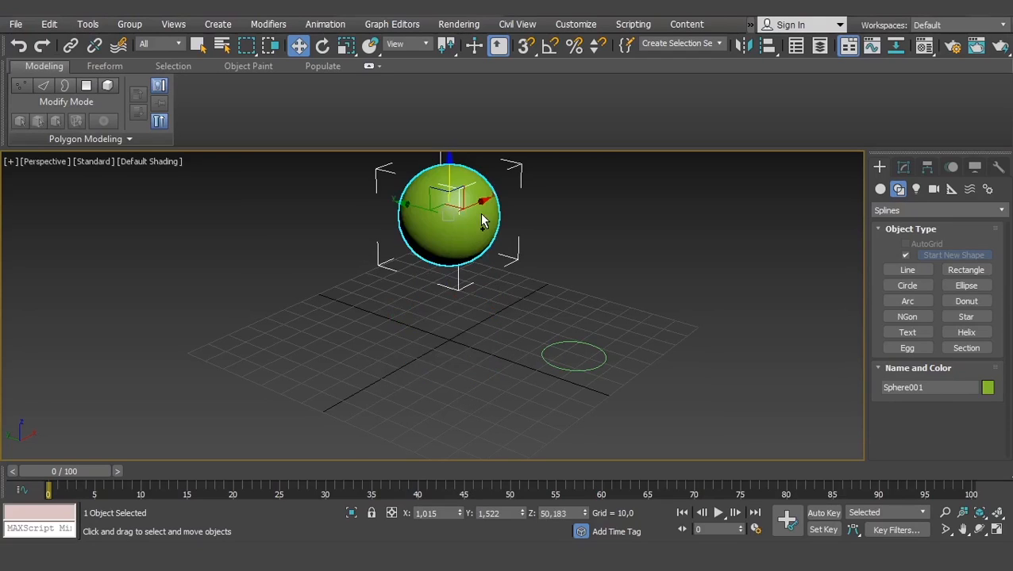
key("ctrl+z")
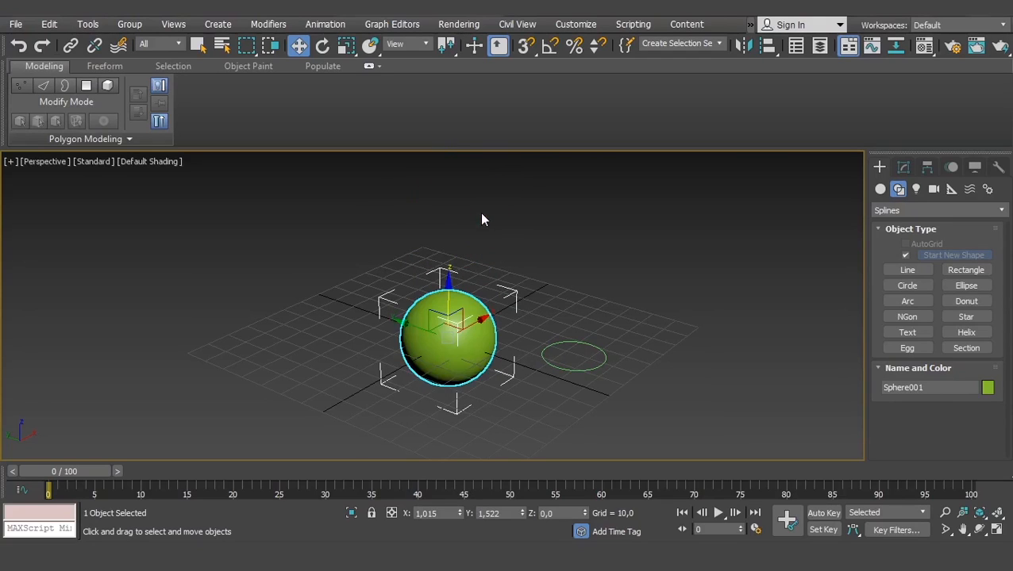
left_click(529, 294)
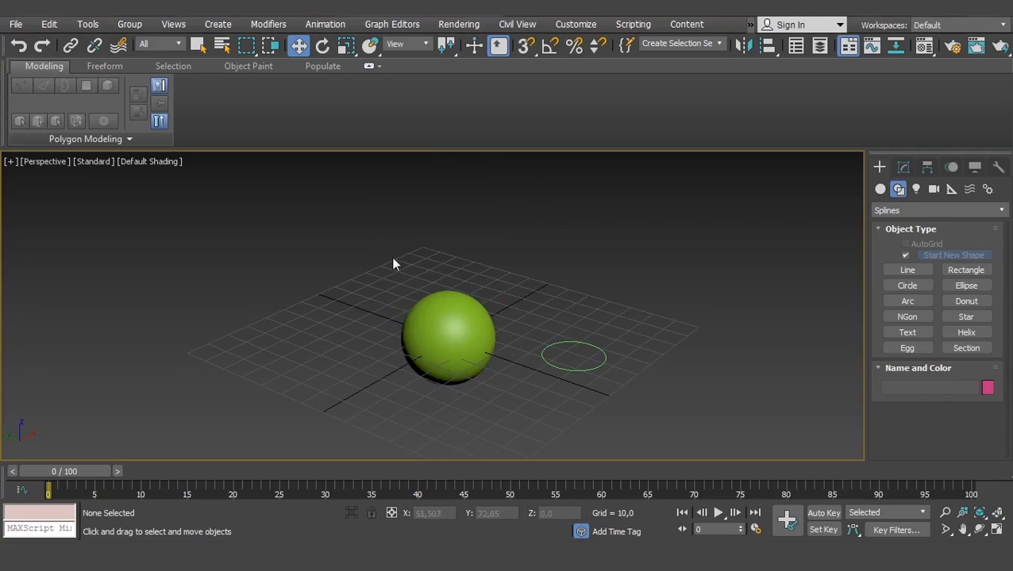
Toggle the Perspective view's wireframe display, ending in wireframe with a close-up of the sphere
key("F3")
key("F3")
key("F3")
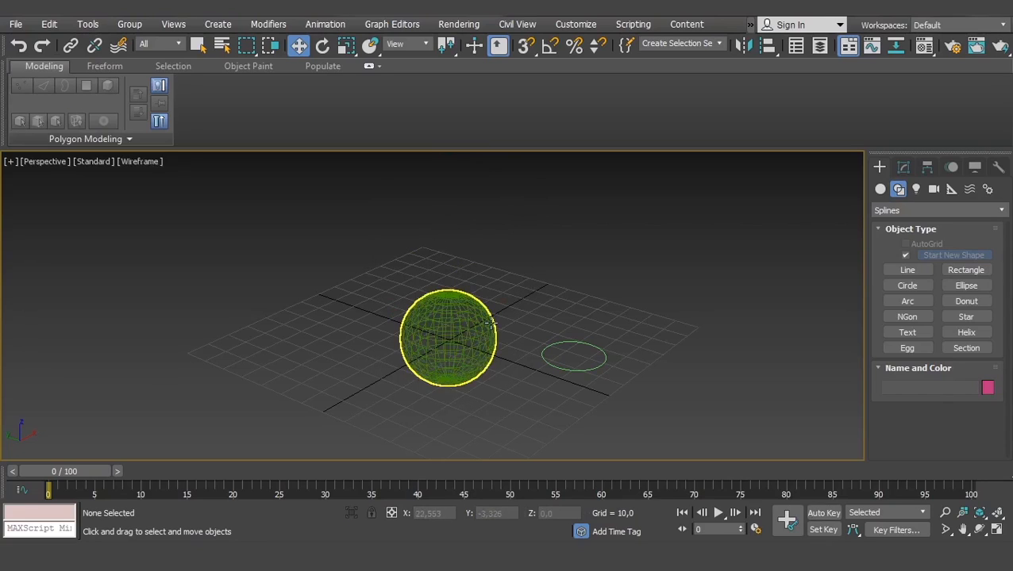
scroll(452, 355, "up", 2)
scroll(452, 355, "up", 3)
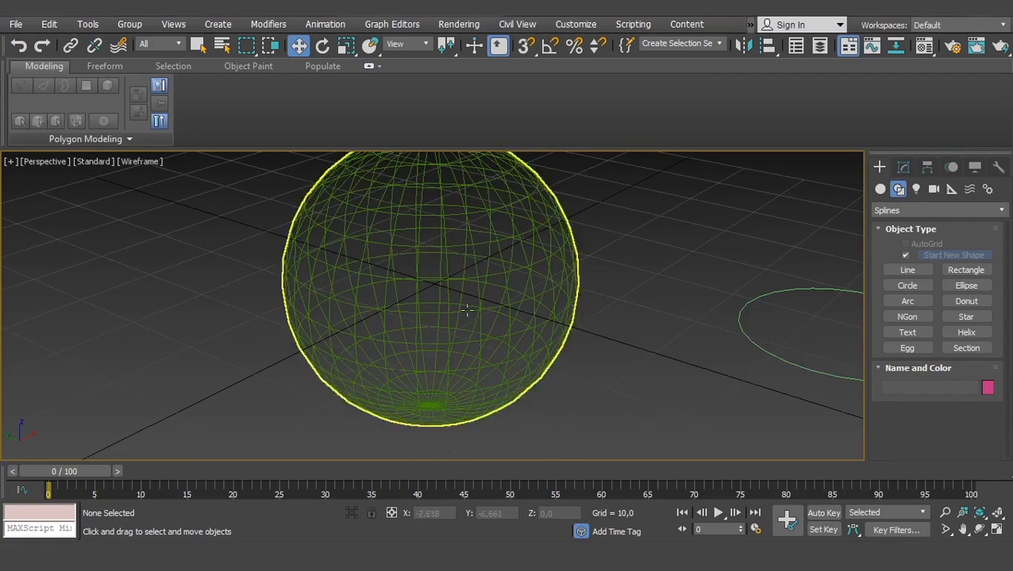
Toggle the Perspective view back to Default Shading and review the available shading modes without changing any
key("F3")
key("F3")
key("F3")
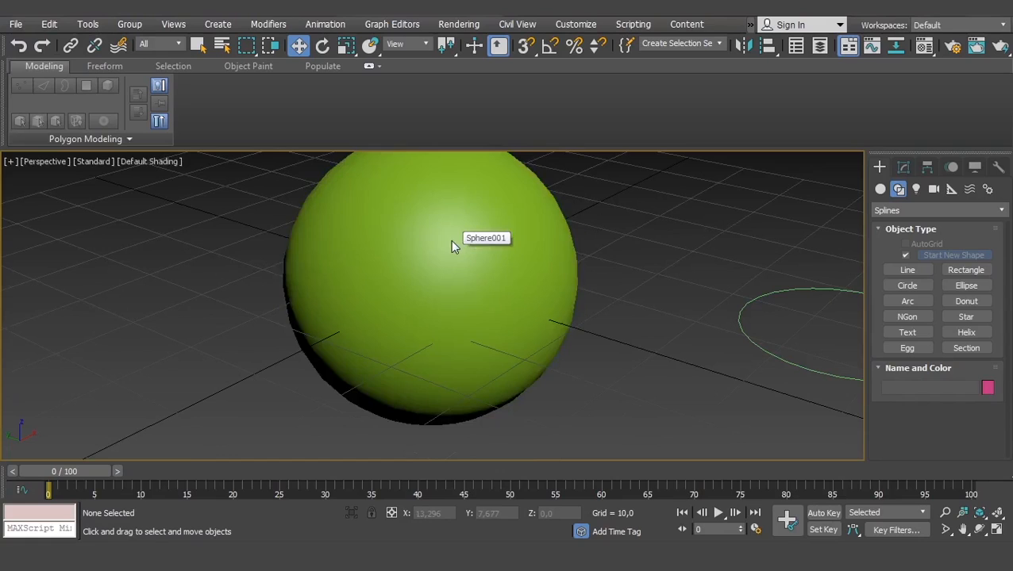
left_click(148, 162)
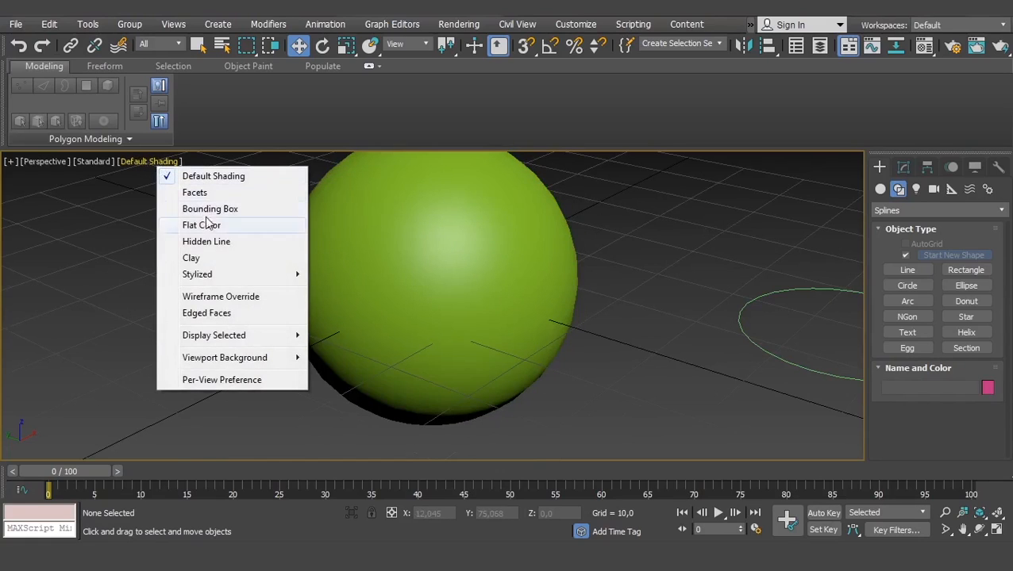
mouse_move(211, 284)
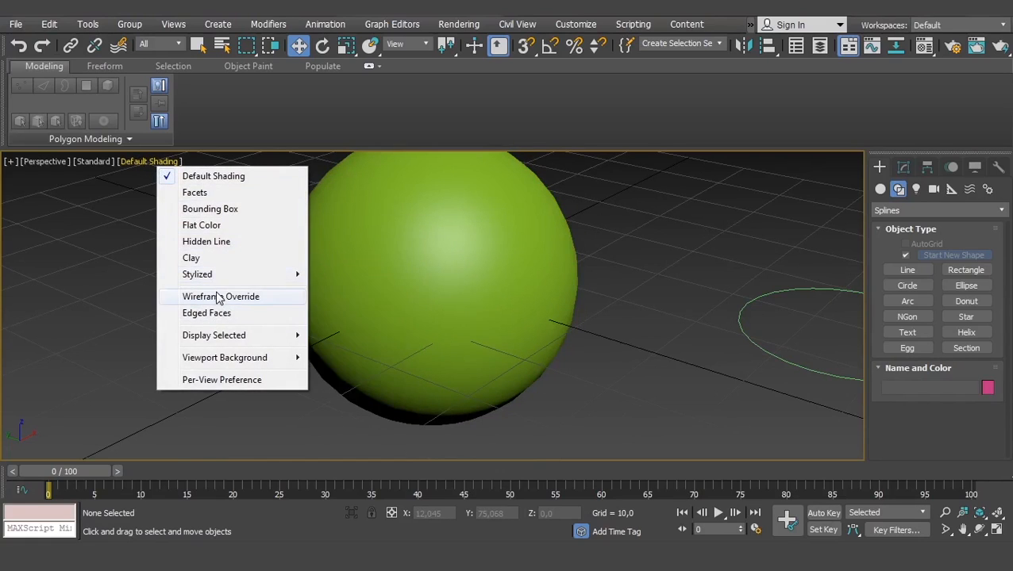
left_click(126, 257)
Switch the sphere's display between Wireframe and Default Shading several times, ending in Default Shading
key("F3")
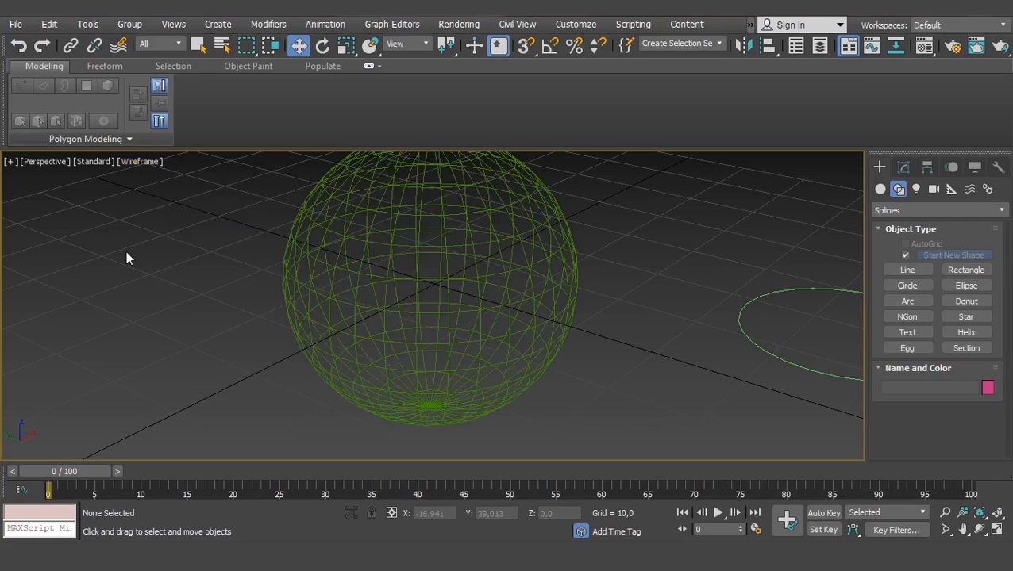
key("F3")
key("F3")
key("F3")
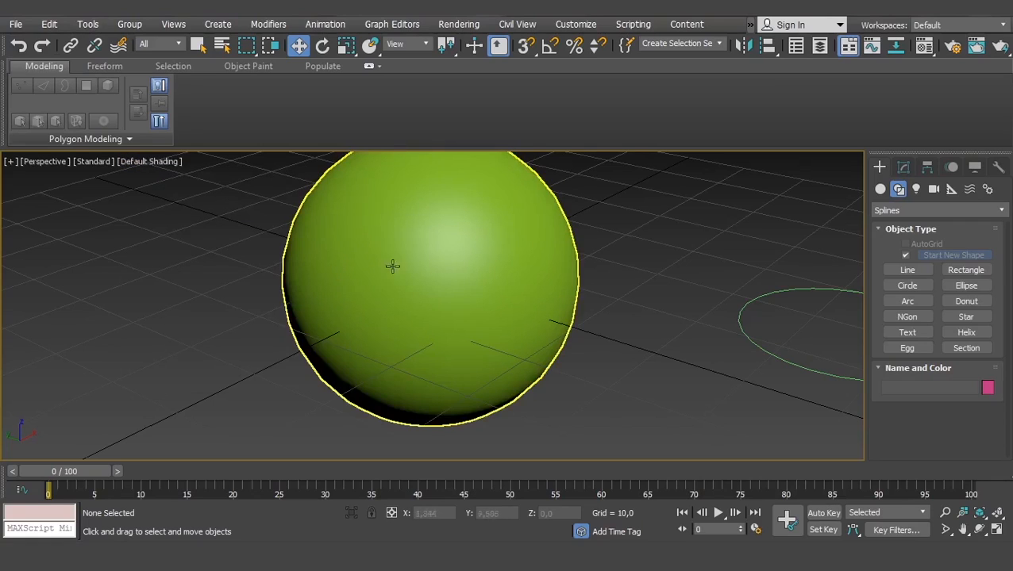
Toggle Edged Faces repeatedly on the shaded sphere and finish with the view in Default Shading
middle_click_drag(423, 264, 432, 290)
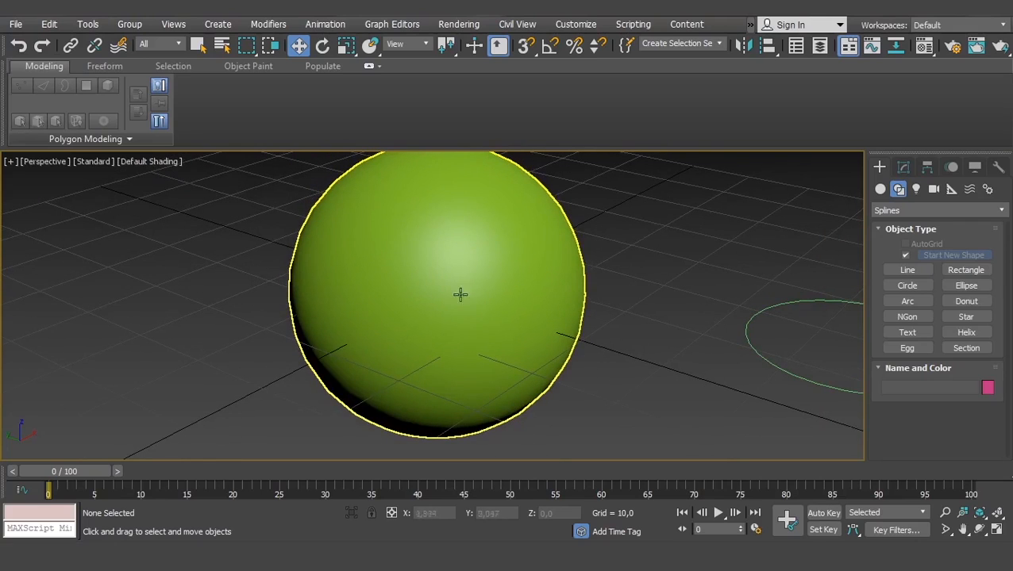
key("F4")
key("F4")
key("F4")
key("F4")
key("F4")
key("F4")
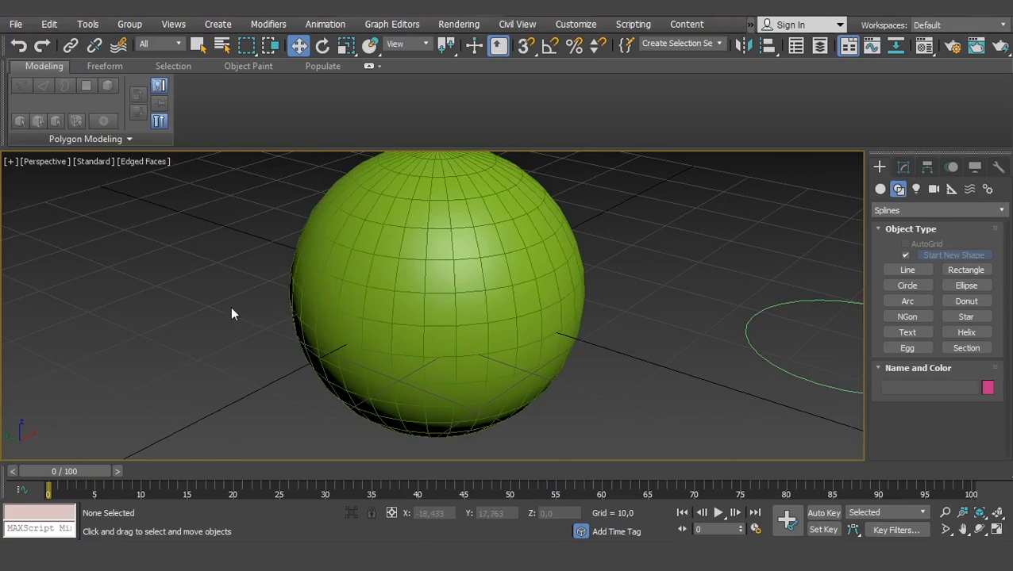
key("F3")
key("F3")
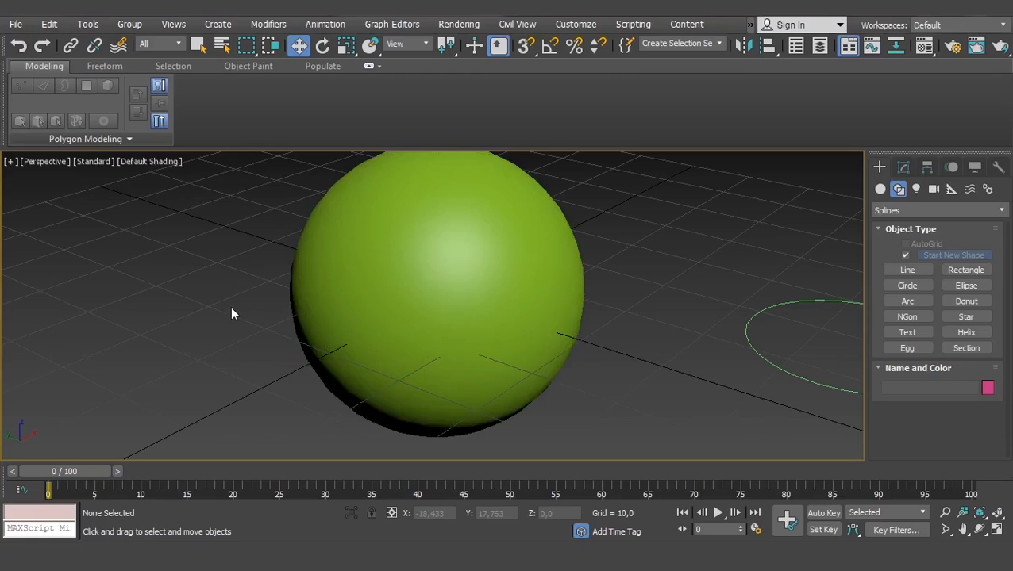
Switch Edged Faces on and off again on the shaded sphere, returning to plain Default Shading
key("F4")
key("F4")
key("F4")
key("F4")
Toggle the home grid off and on several times in the Perspective view, leaving the grid shown
scroll(488, 334, "down", 10)
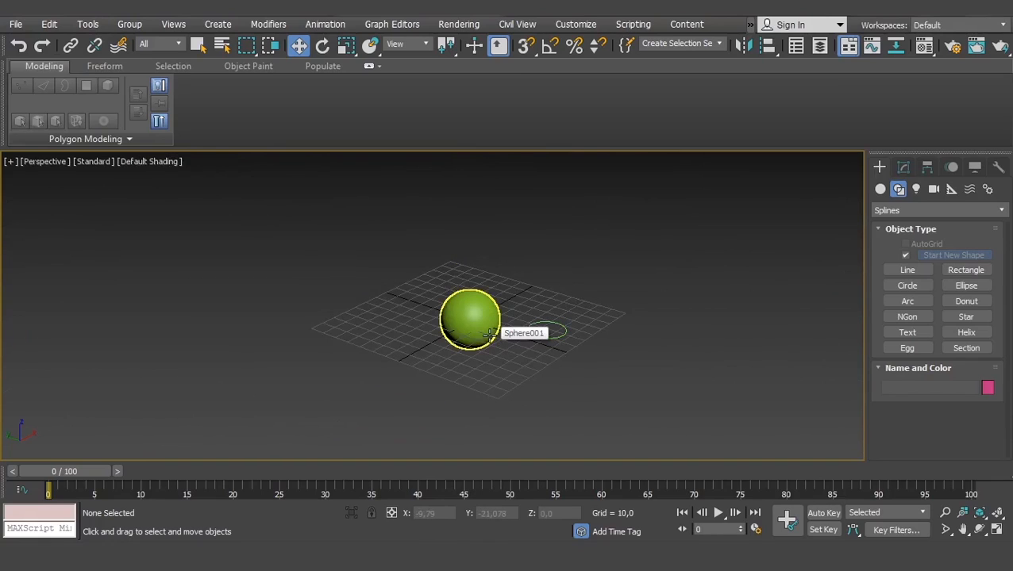
key("g")
key("g")
key("g")
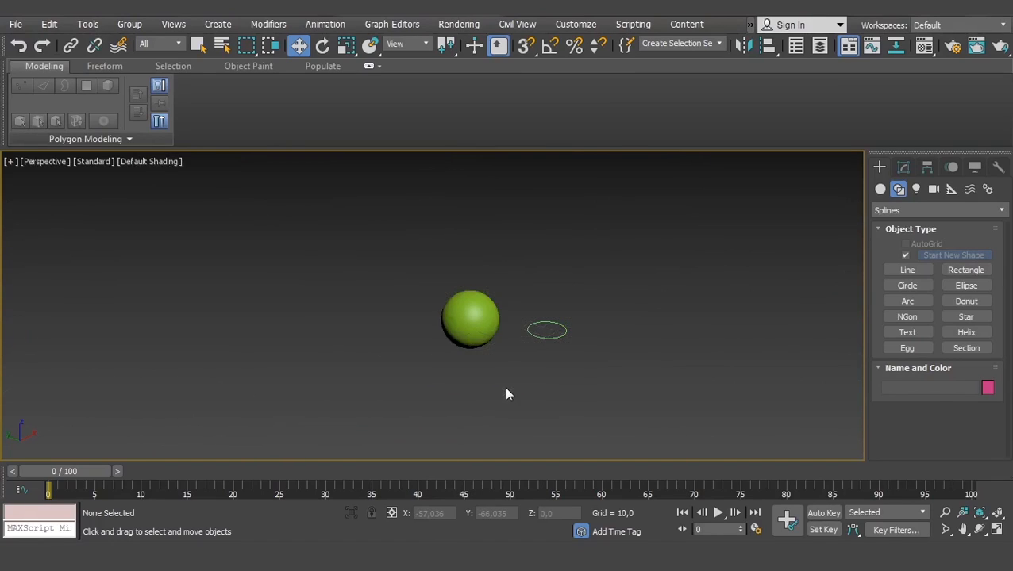
key("g")
key("g")
key("g")
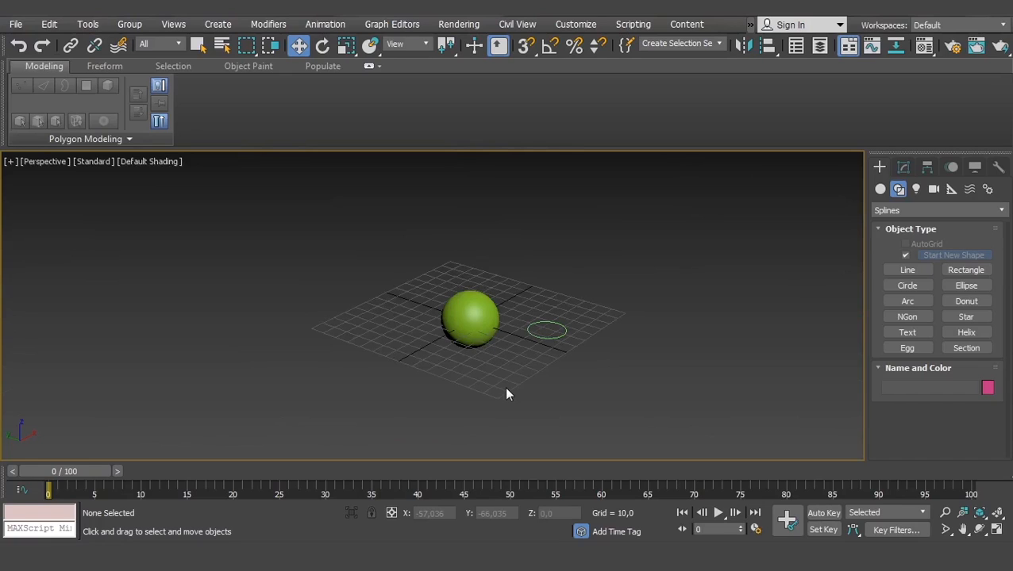
Select the sphere and the circle in turn, reselect the sphere, and toggle its transform gizmo, leaving the gizmo shown
left_click(470, 330)
scroll(471, 330, "up", 2)
scroll(578, 309, "up", 3)
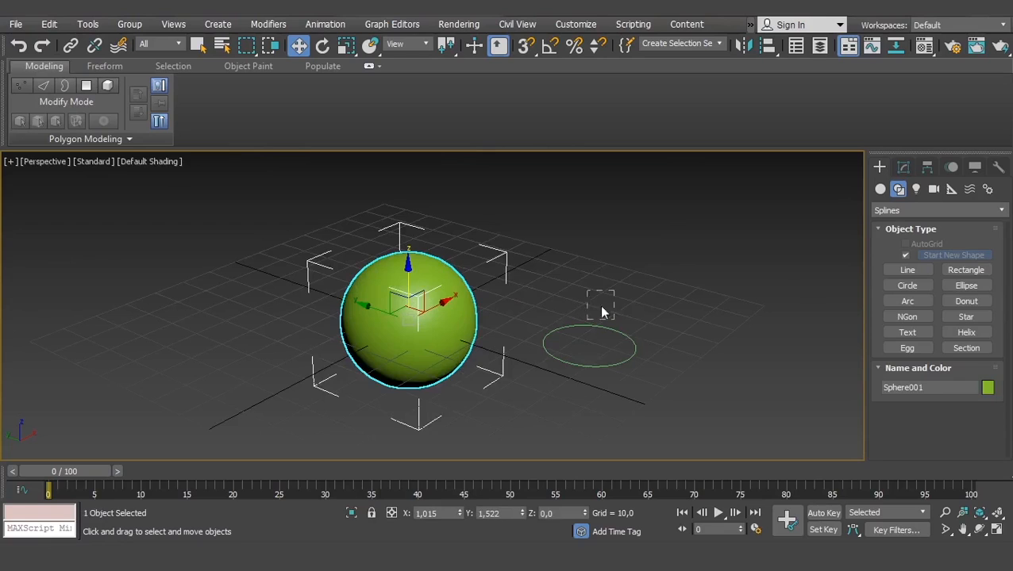
left_click(601, 326)
left_click(368, 346)
middle_click_drag(418, 305, 462, 302)
scroll(461, 302, "up", 3)
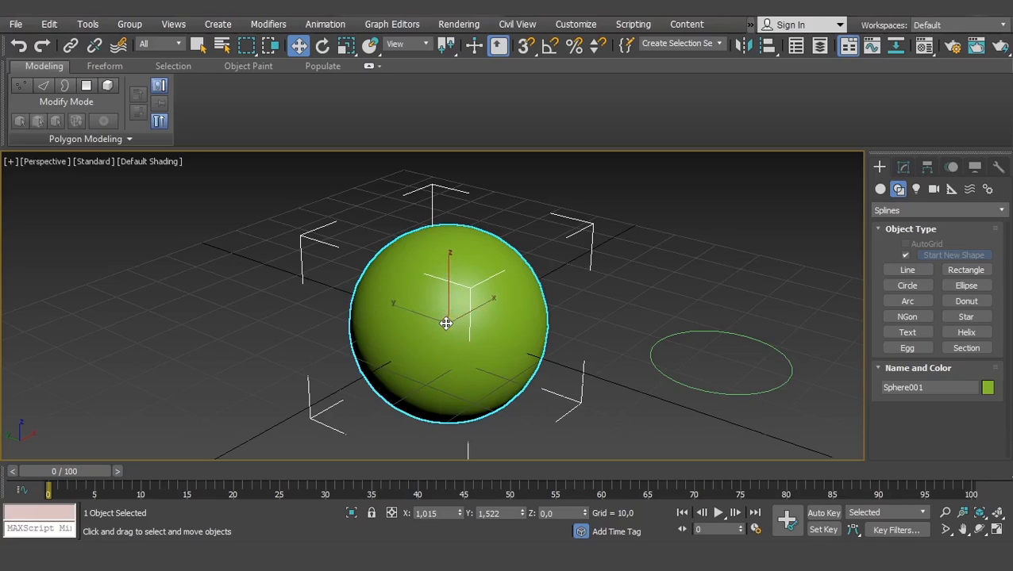
key("x")
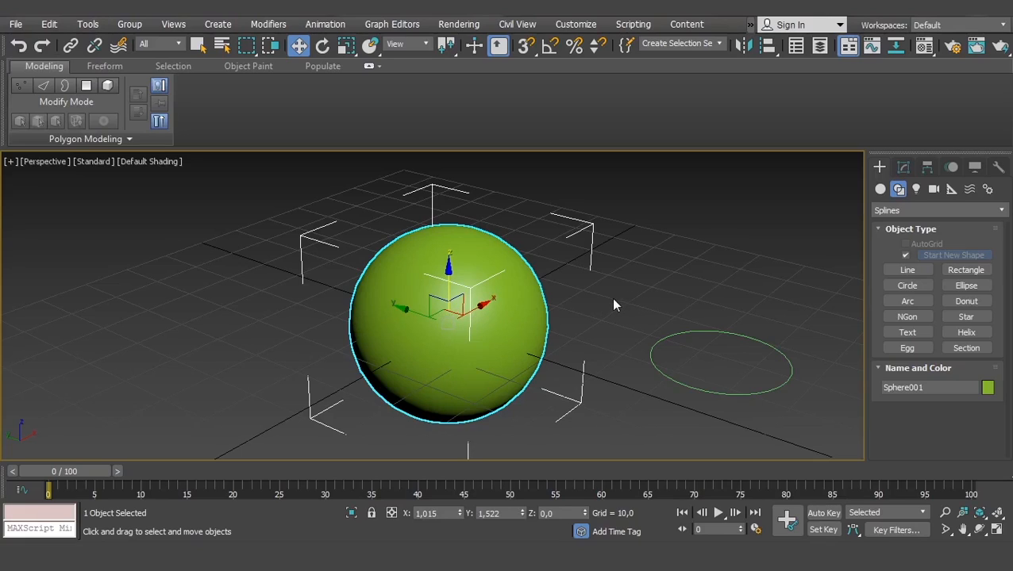
key("x")
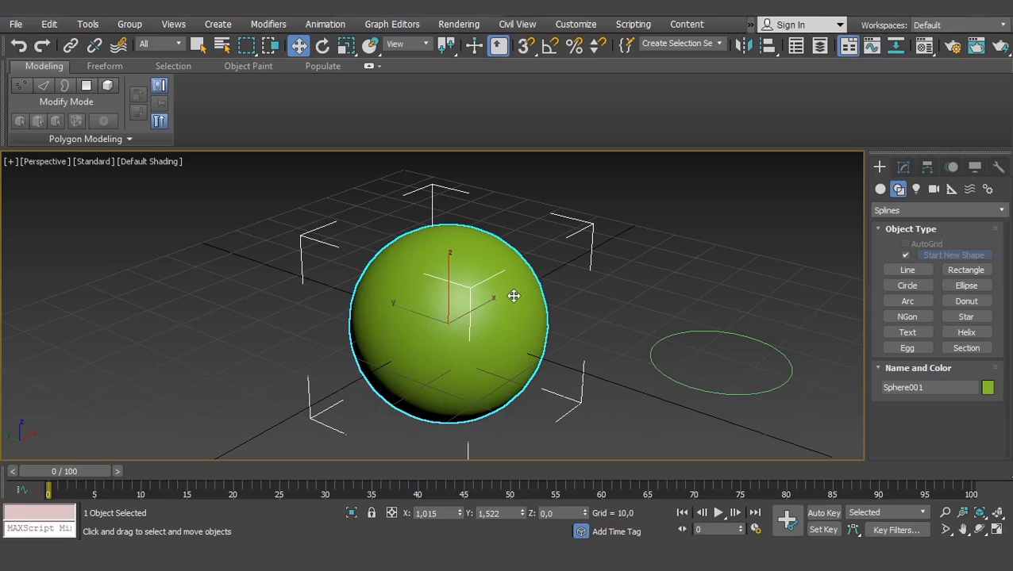
key("x")
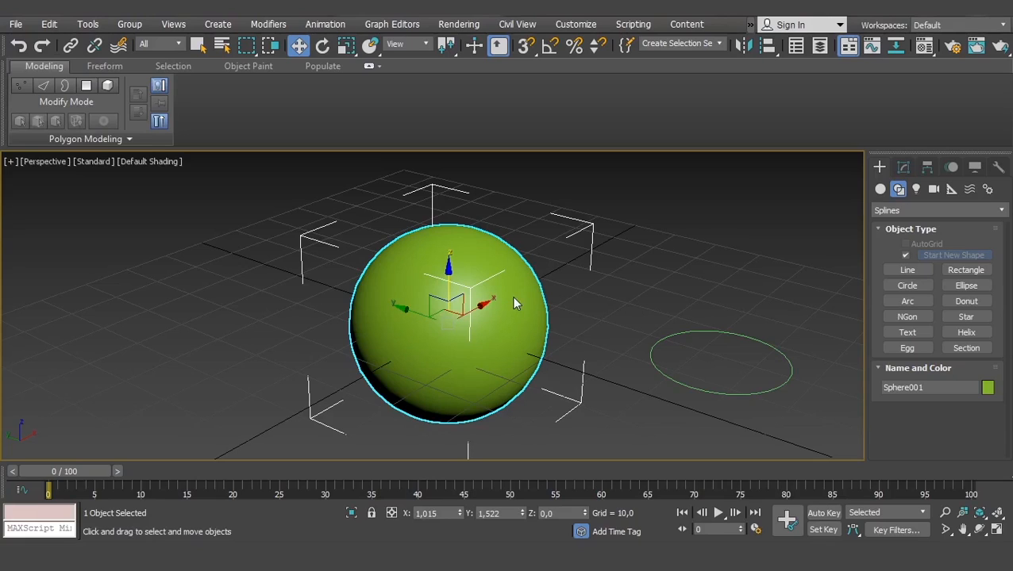
Lock the selection on the reselected sphere, try moving it about 7.7 units down along Z, and undo the move
left_click(633, 290)
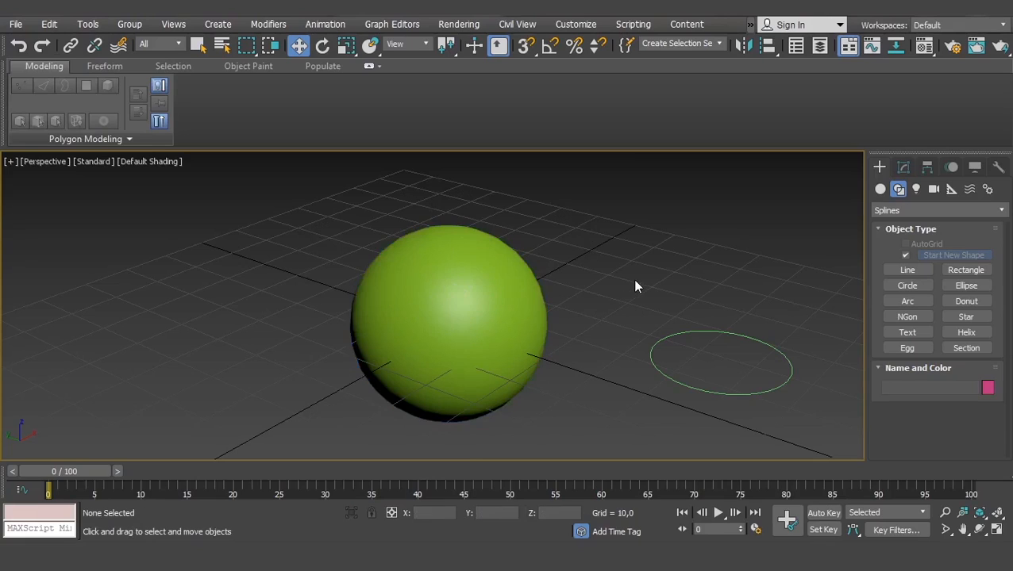
left_click(462, 304)
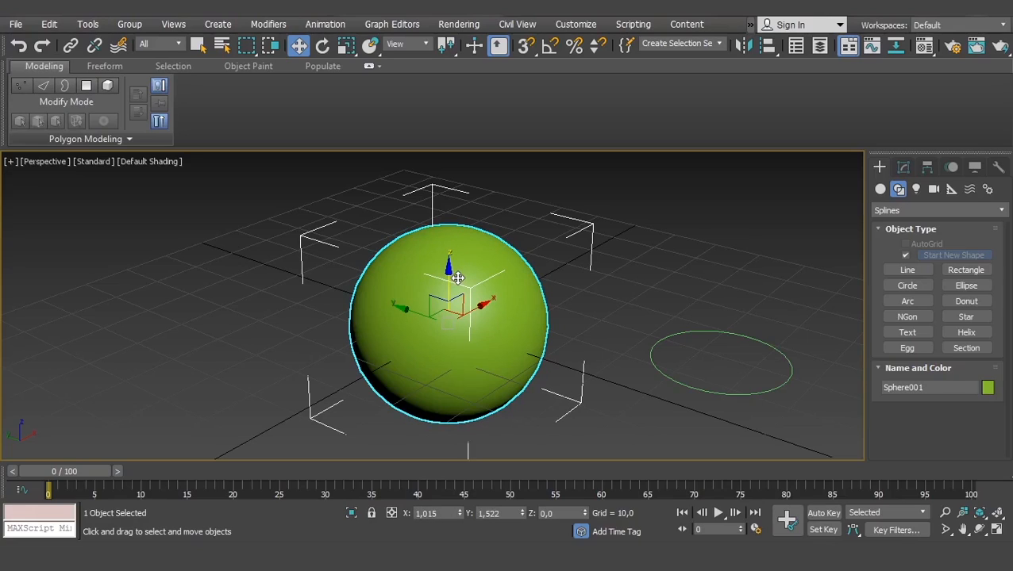
left_click(592, 274)
left_click(464, 294)
left_click(372, 514)
left_click_drag(755, 252, 669, 269)
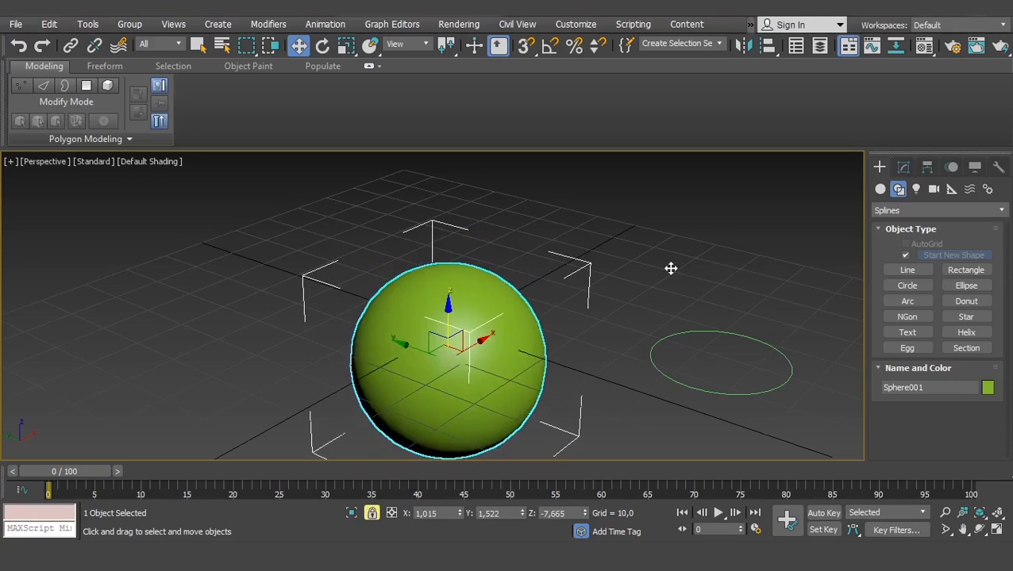
key("ctrl+z")
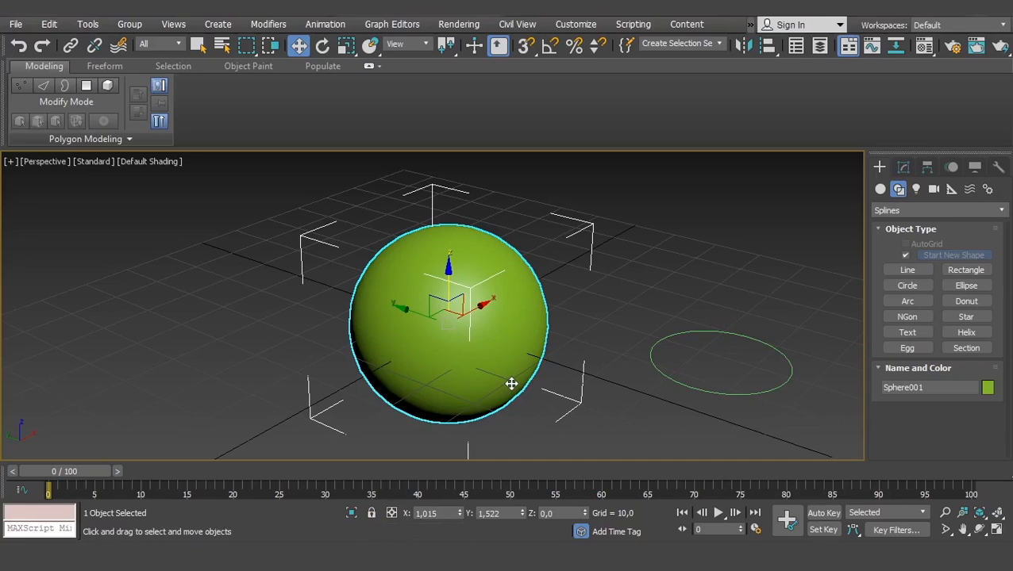
Deselect the sphere and switch Expert Mode on and back off
left_click(629, 300)
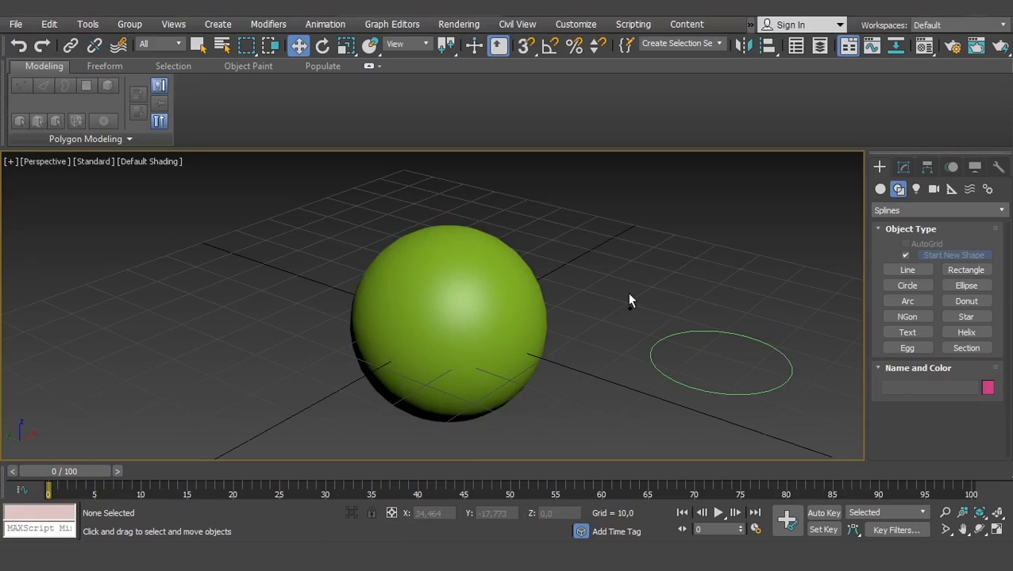
key("ctrl+x")
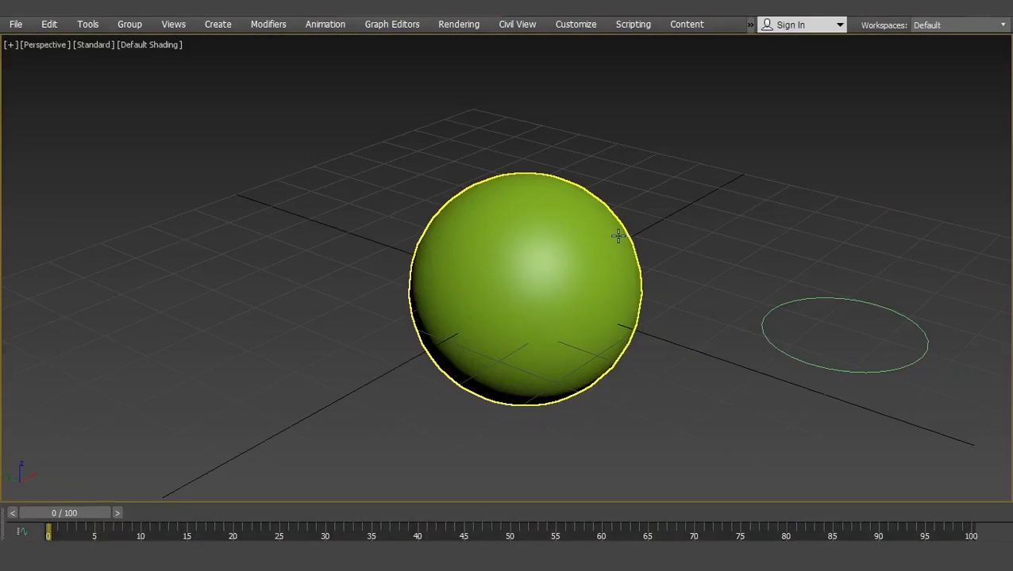
key("ctrl+x")
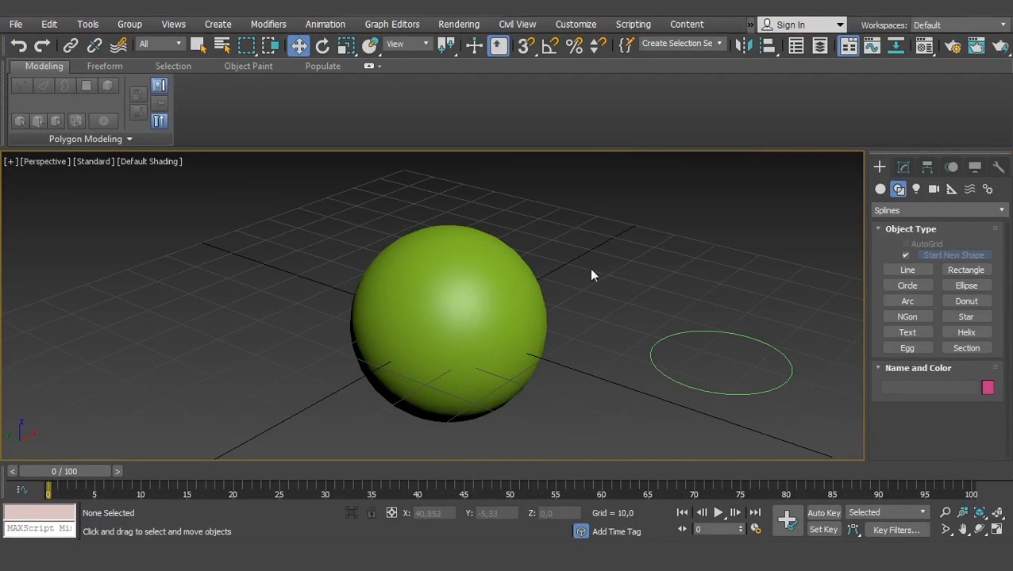
Cycle the viewport through the Front, Top and Left views and return to Perspective
key("f")
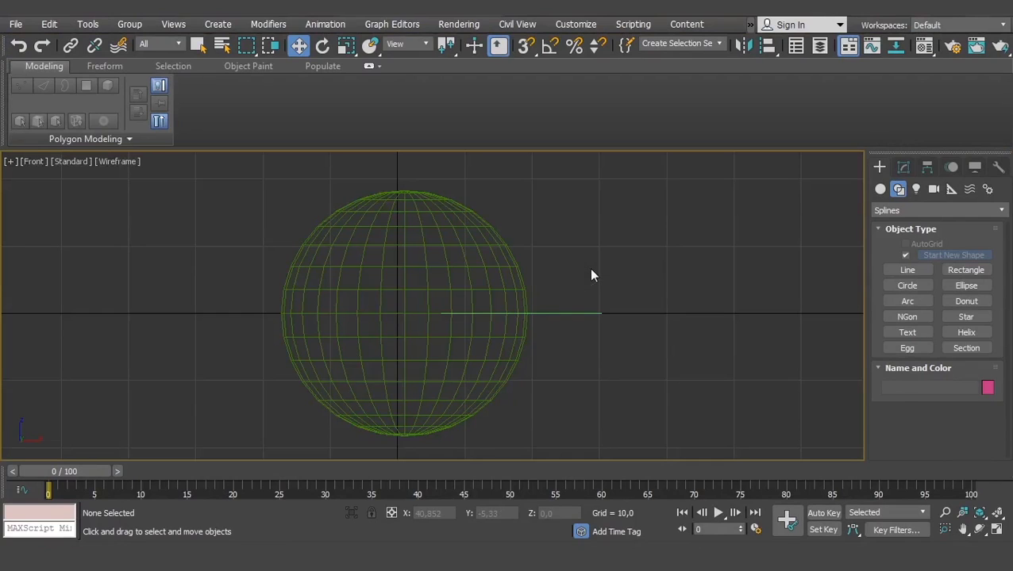
key("t")
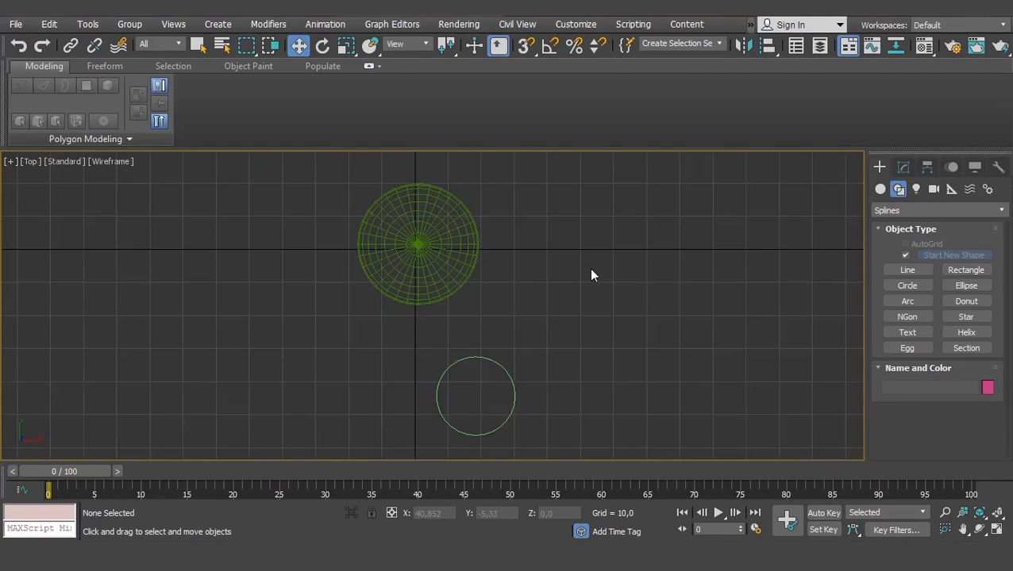
key("l")
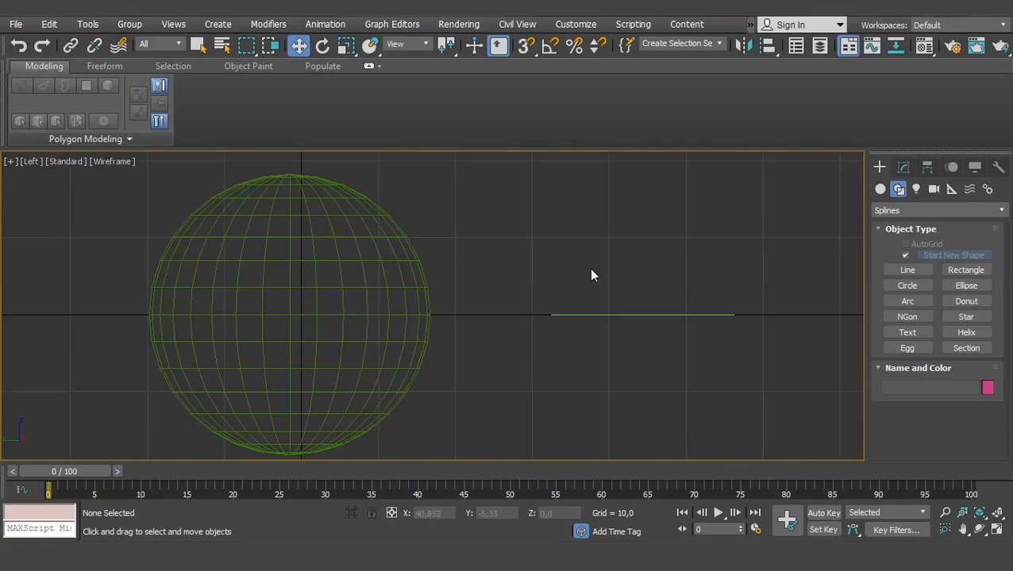
key("p")
mouse_move(528, 325)
middle_mouse_down("alt")
mouse_move(537, 338)
mouse_move(562, 330)
middle_mouse_up("alt")
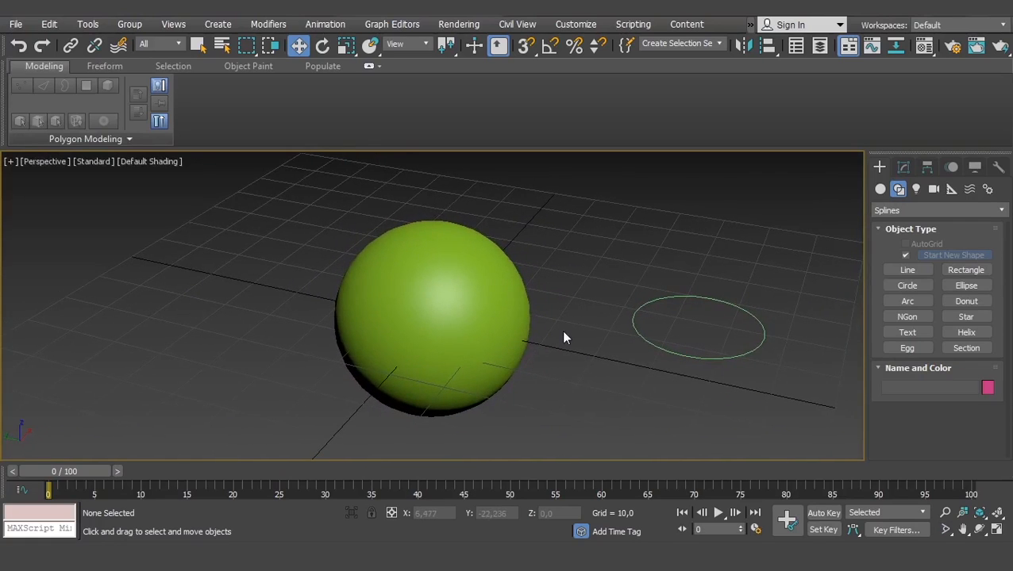
Select both the sphere and the circle and delete them from the scene
scroll(562, 328, "down", 6)
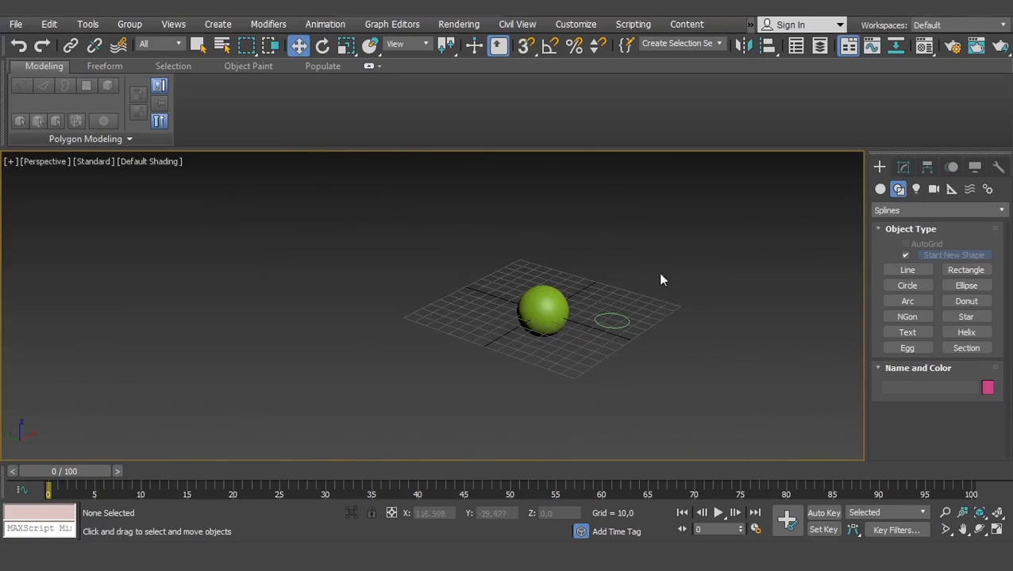
key("ctrl+a")
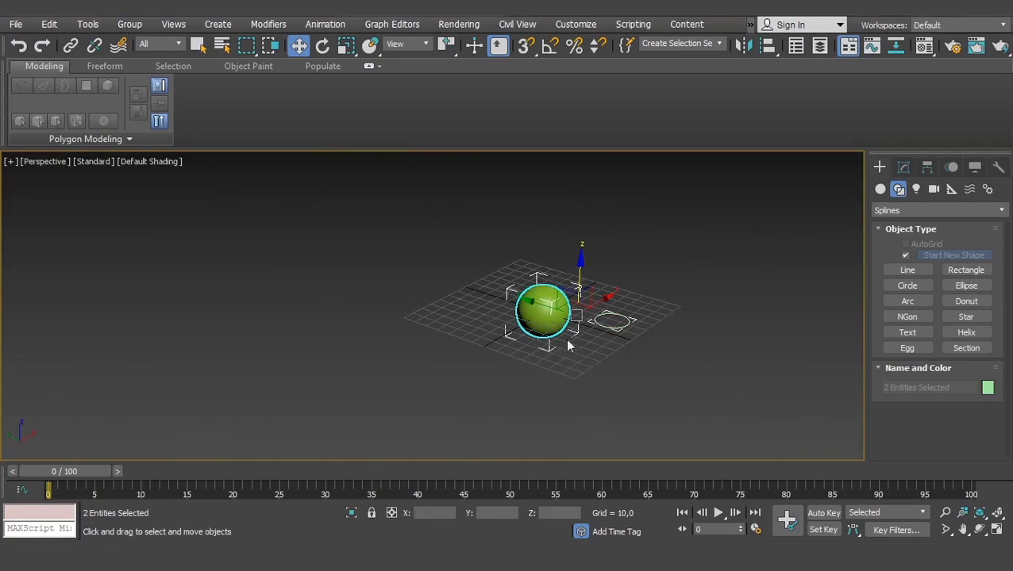
key("ctrl+d")
left_click_drag(700, 222, 380, 446)
key("Delete")
Create a Teapot standard primitive at the centre of the grid and deselect it
scroll(542, 354, "up", 4)
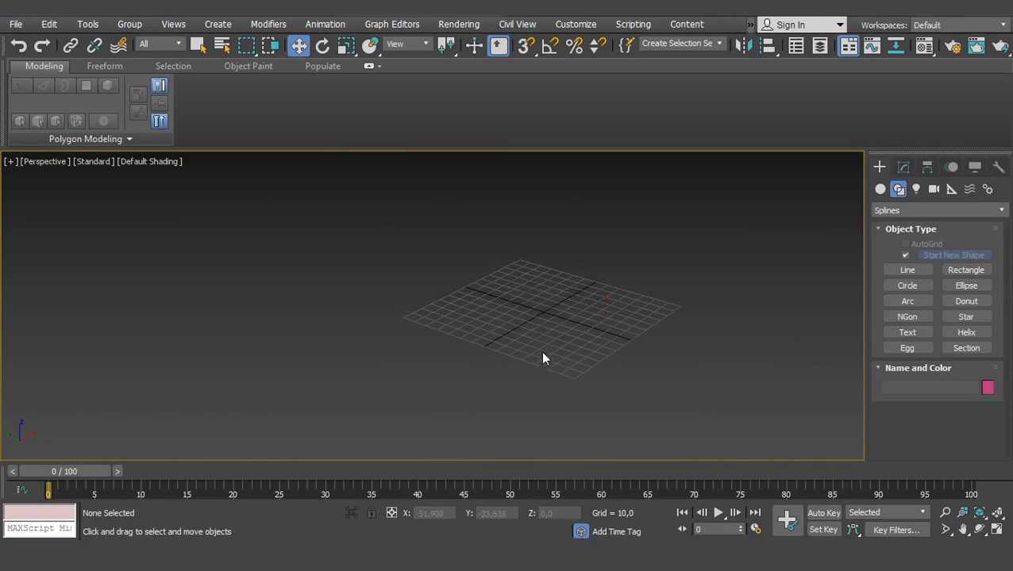
middle_click_drag(537, 309, 434, 332)
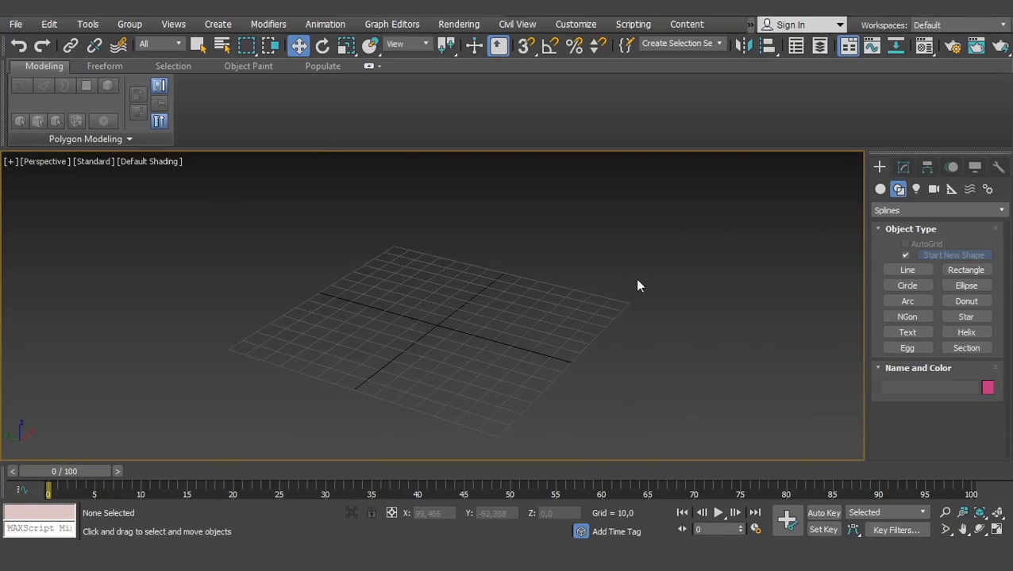
left_click(879, 189)
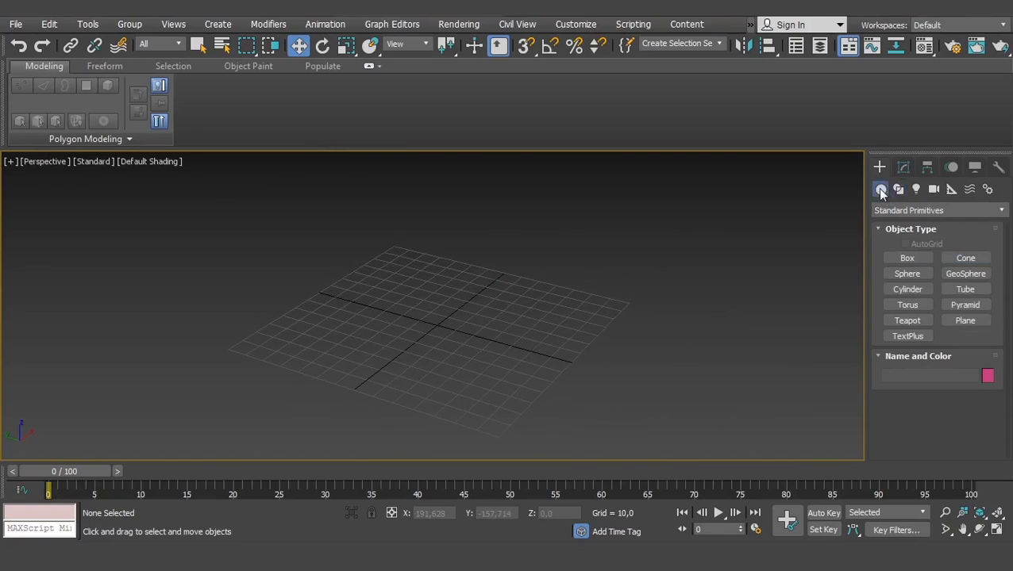
left_click(917, 324)
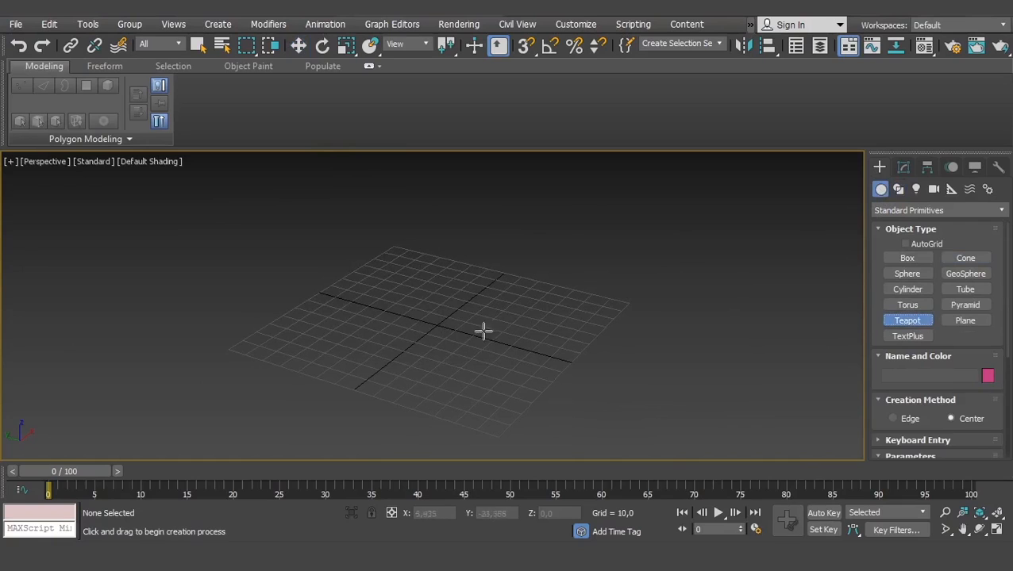
left_click_drag(436, 326, 465, 305)
right_click(599, 294)
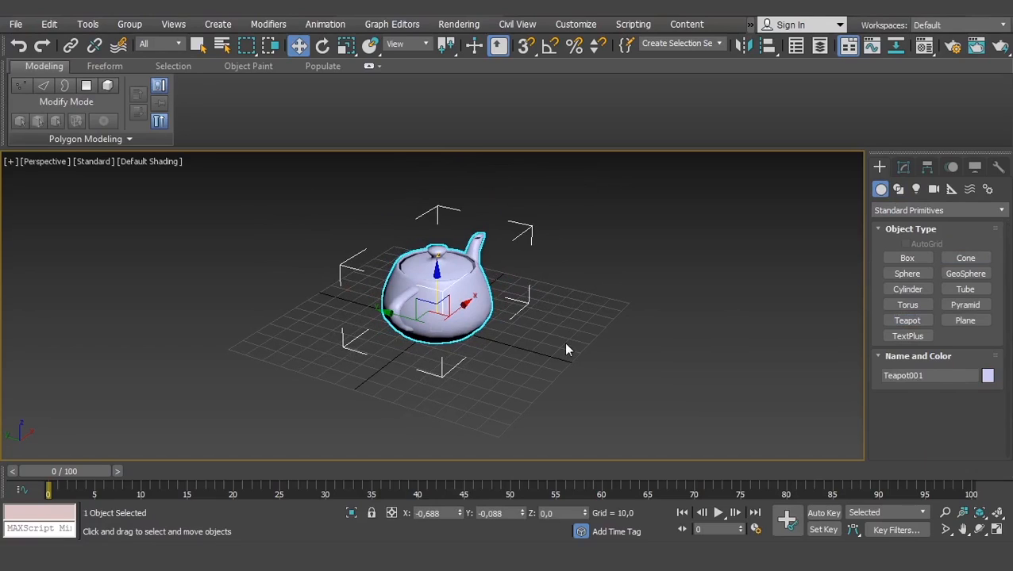
left_click(609, 290)
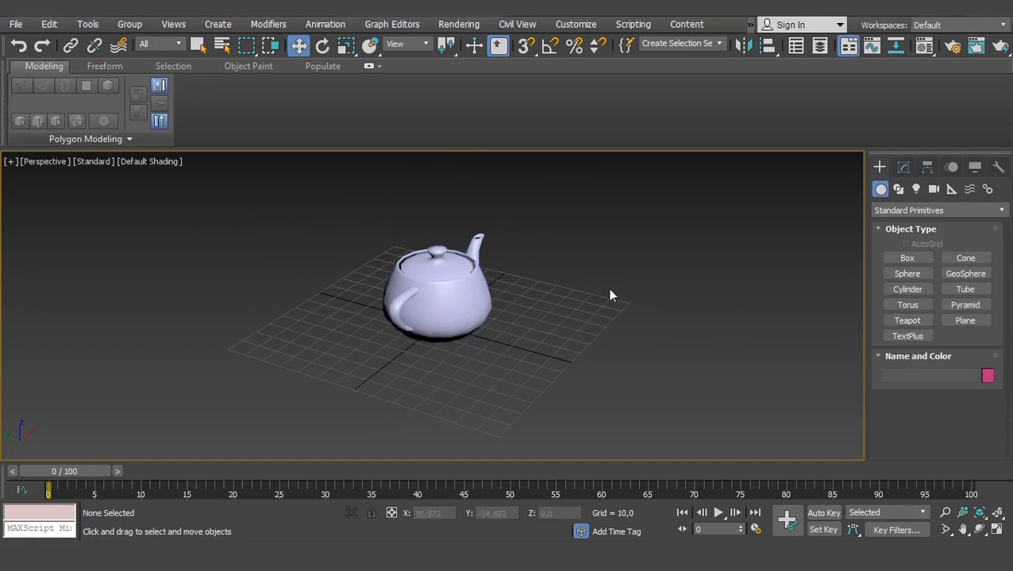
Select the teapot and switch through the Rotate and uniform Scale tools, ending with the Move tool active
left_click(420, 306)
left_click(524, 294)
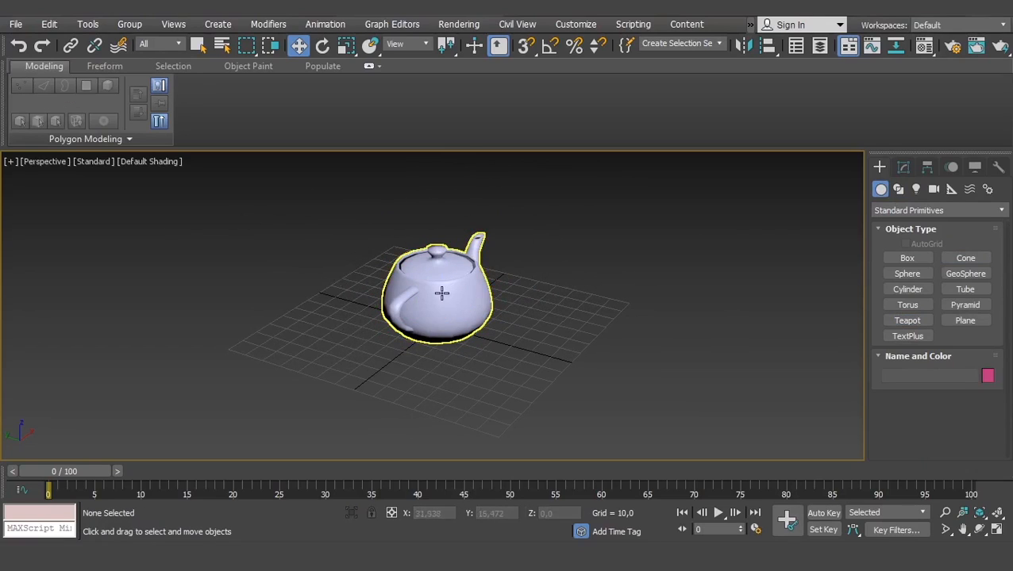
left_click(490, 306)
middle_click_drag(488, 333, 319, 326, "alt")
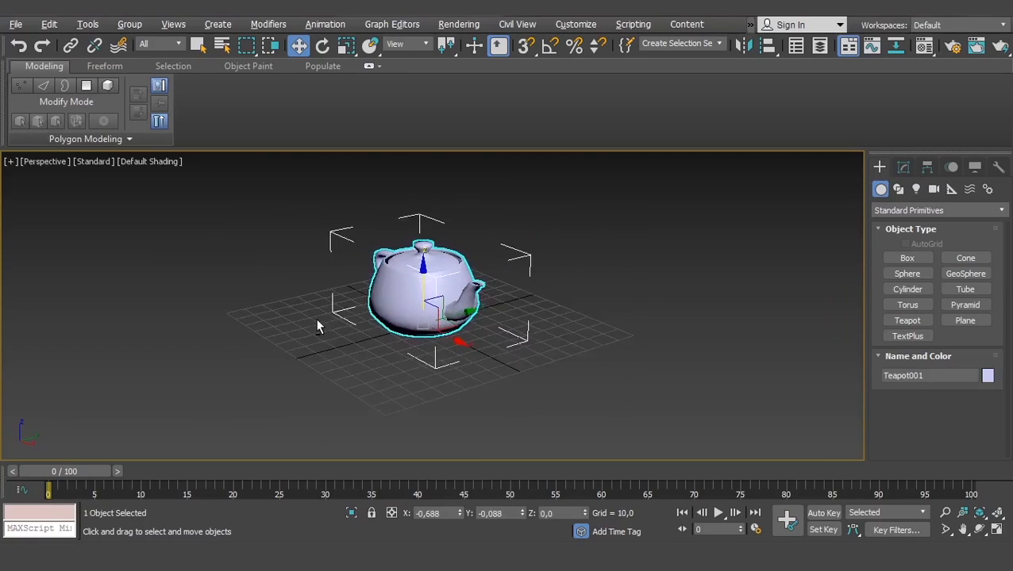
scroll(417, 292, "up", 3)
middle_click_drag(417, 292, 445, 357, "alt")
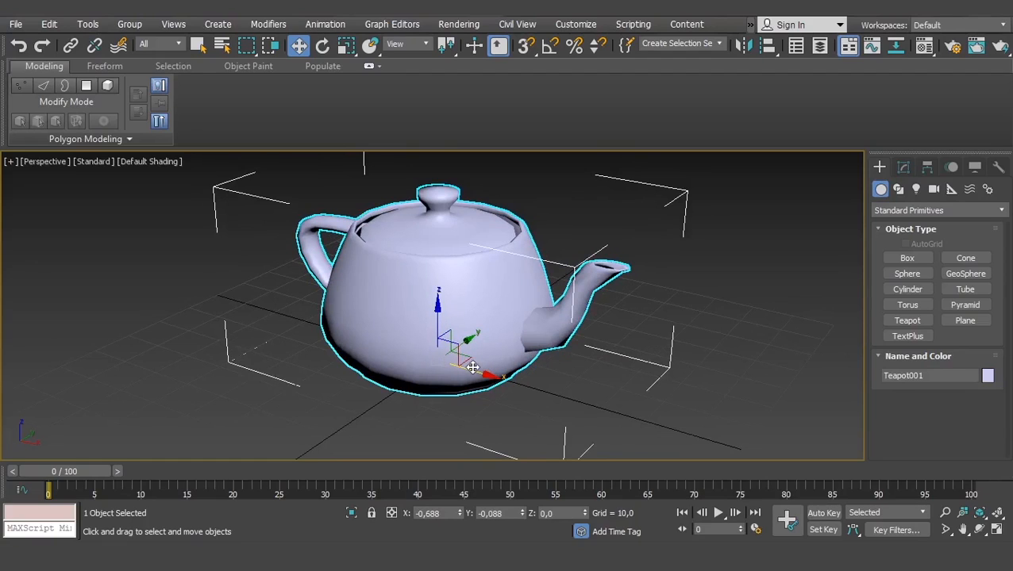
left_click(322, 45)
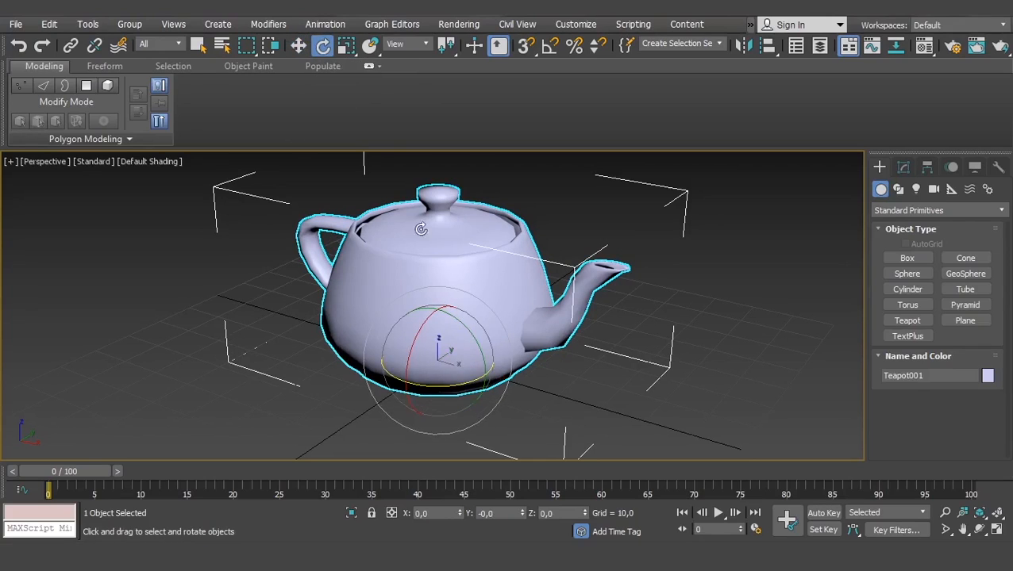
left_click(346, 45)
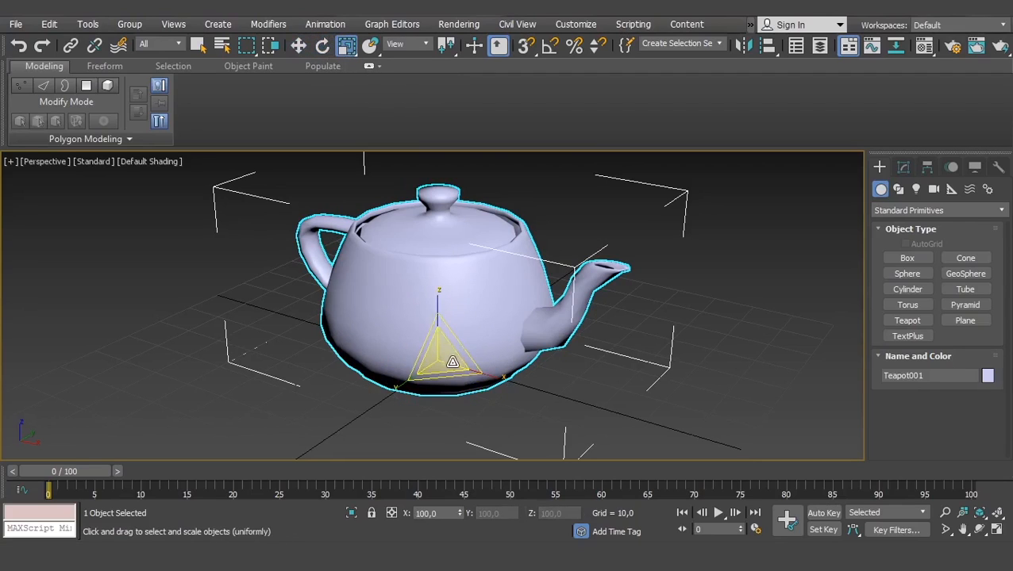
left_click(298, 46)
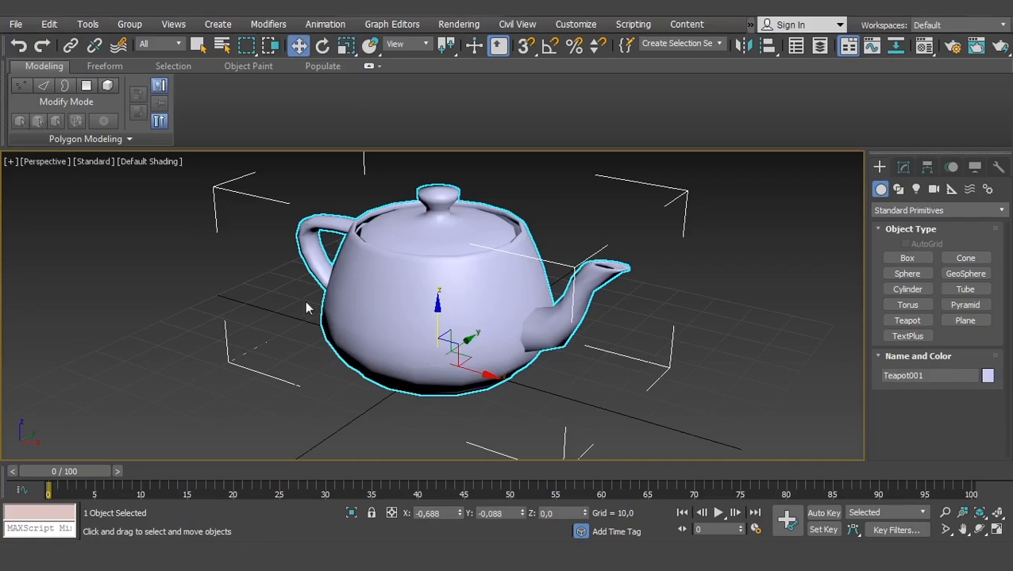
Move the teapot along the Y axis to a Y position of about 12
left_click_drag(468, 342, 489, 334)
right_click(489, 334)
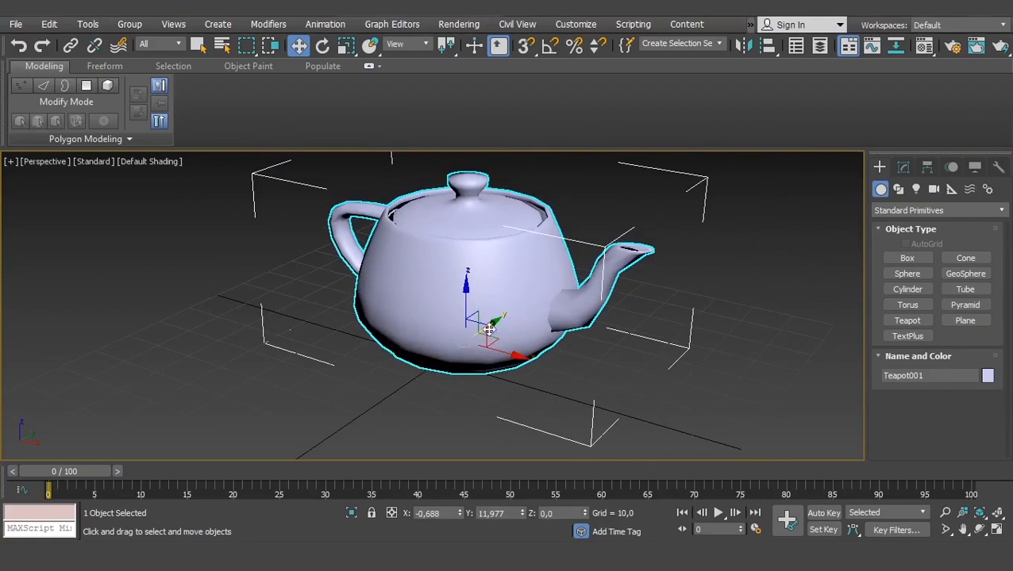
Try moving the teapot freehand with the Move gizmo and undo the move
scroll(474, 322, "up", 2)
scroll(472, 301, "down", 4)
double_click(436, 512)
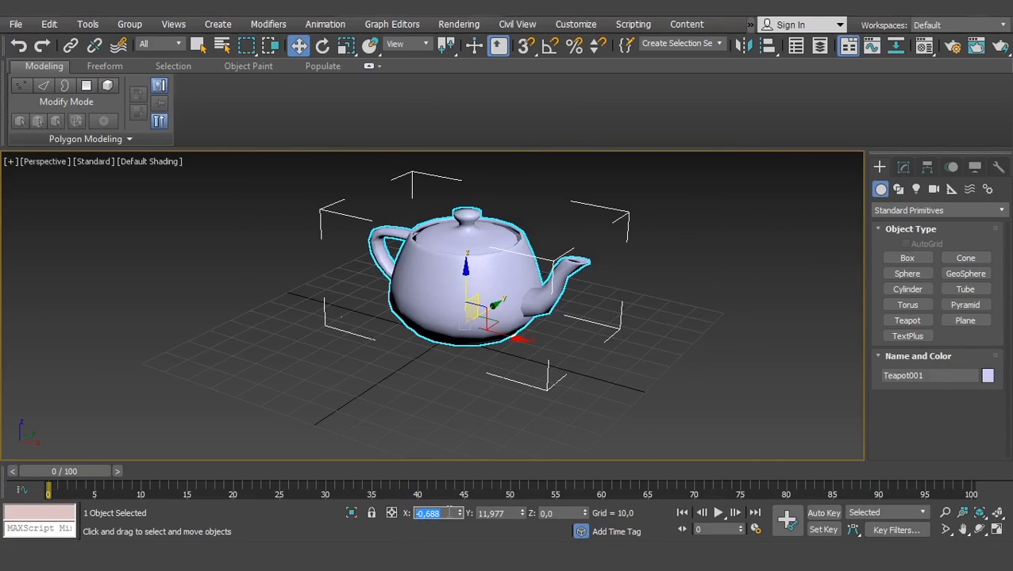
left_click(449, 513)
left_click(552, 515)
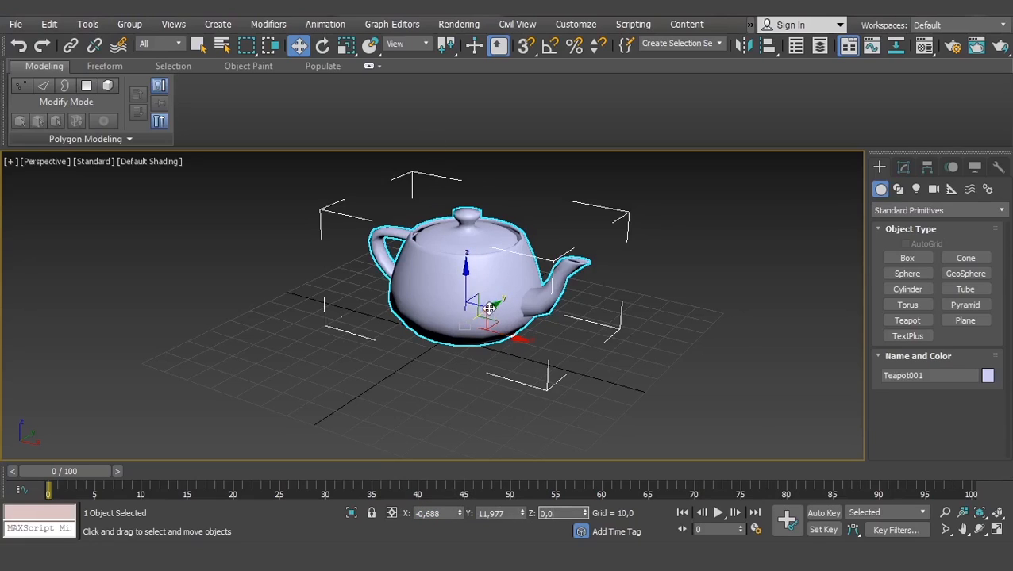
mouse_move(488, 310)
left_mouse_down()
mouse_move(417, 359)
mouse_move(480, 296)
left_mouse_up()
key("ctrl+z")
Set the teapot's X and Y positions to 0, and reset its Z position to 0 after raising it to about 54
left_click(450, 514)
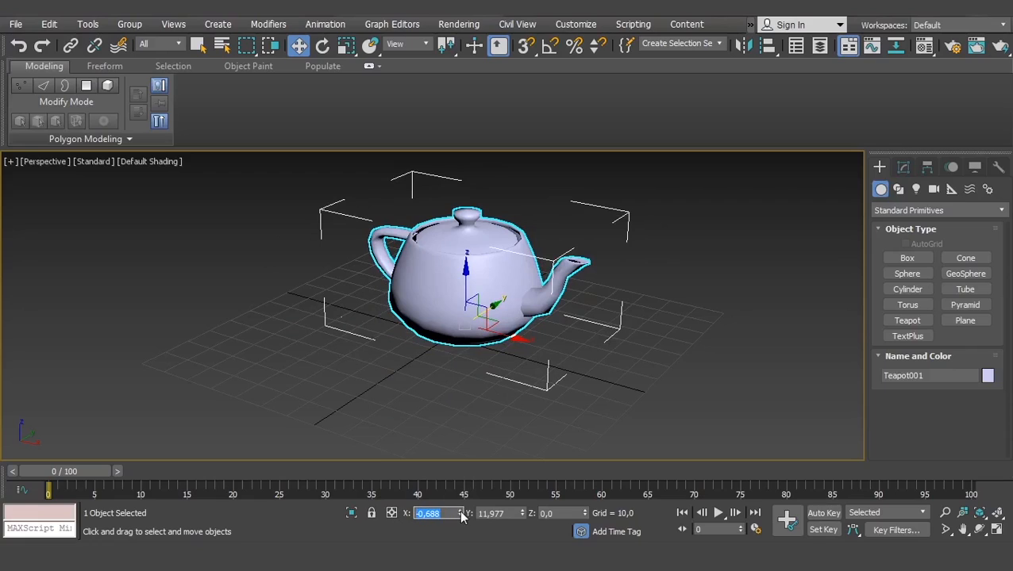
type("0")
key("Return")
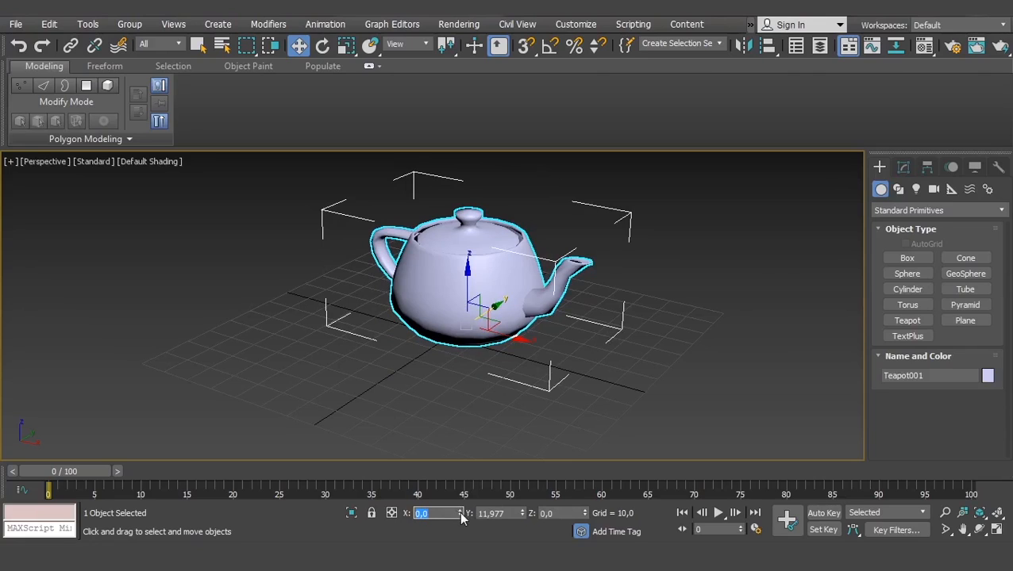
right_click(521, 513)
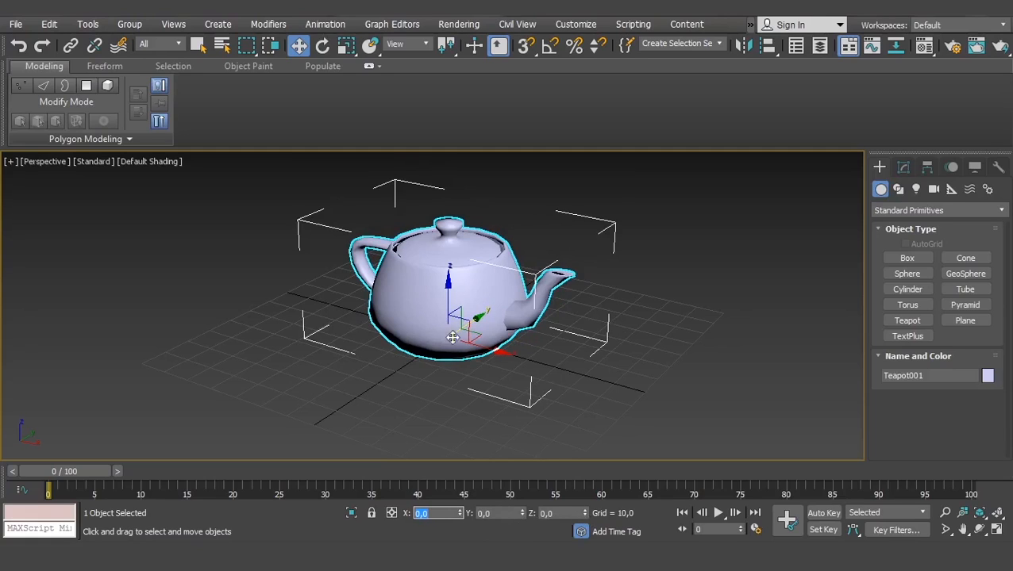
left_click_drag(449, 310, 425, 250)
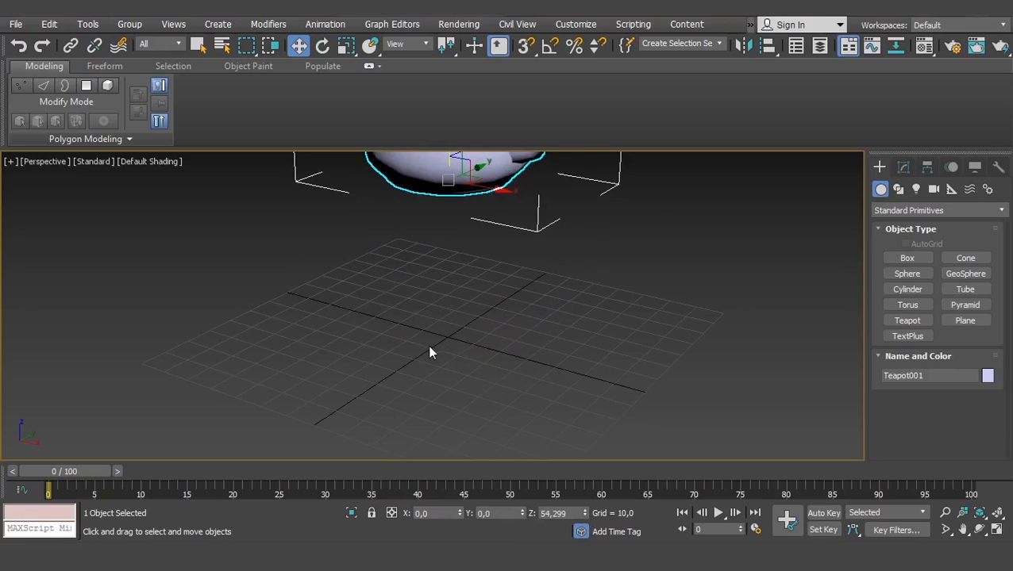
right_click(586, 514)
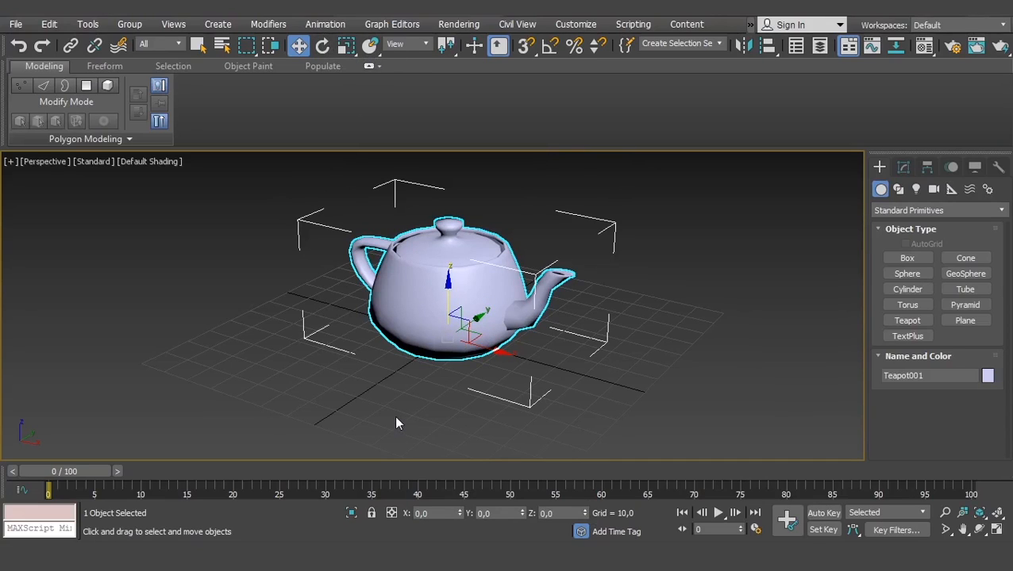
Try rotating the teapot about the Z and X axes with the Rotate tool and undo the rotations
left_click(321, 46)
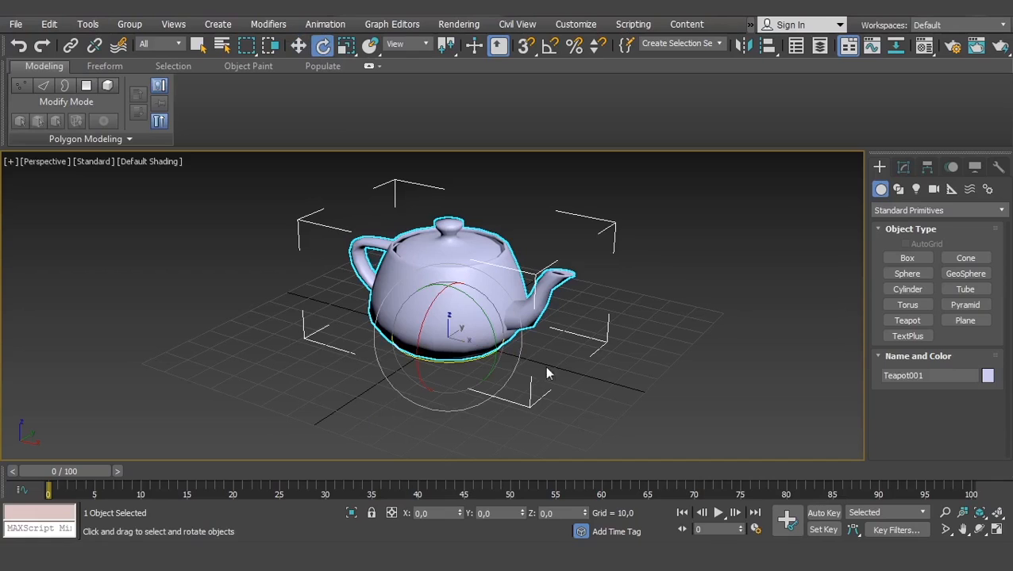
left_click_drag(468, 358, 421, 369)
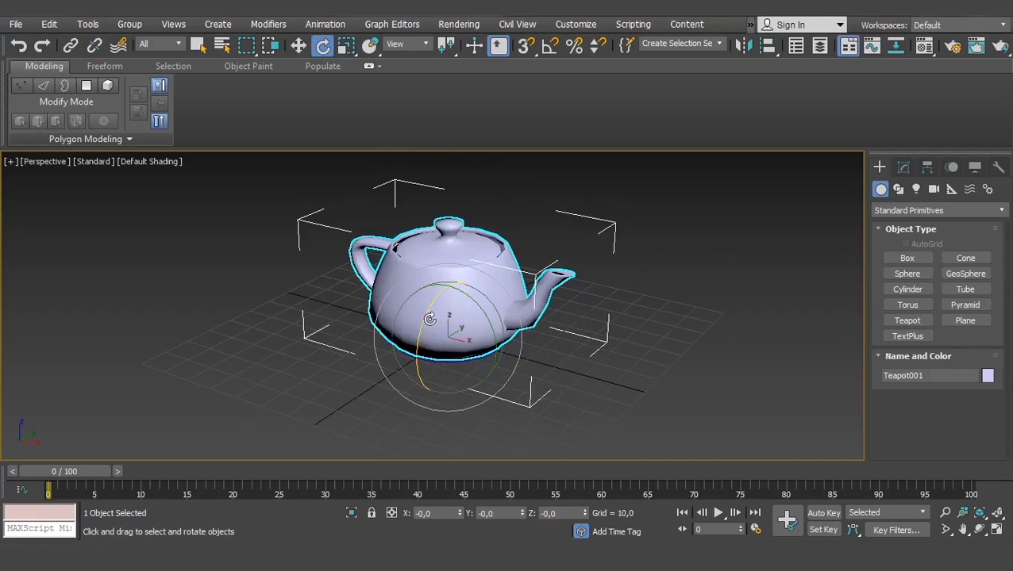
left_click_drag(425, 316, 485, 335)
key("ctrl+z")
key("ctrl+z")
Try rotating the teapot with the gizmo's outer ring from different viewing angles and cancel the rotation
left_click_drag(454, 408, 431, 412)
left_click_drag(413, 410, 566, 355)
middle_click_drag(566, 356, 482, 354, "alt")
left_click_drag(503, 352, 469, 296)
right_click(468, 296)
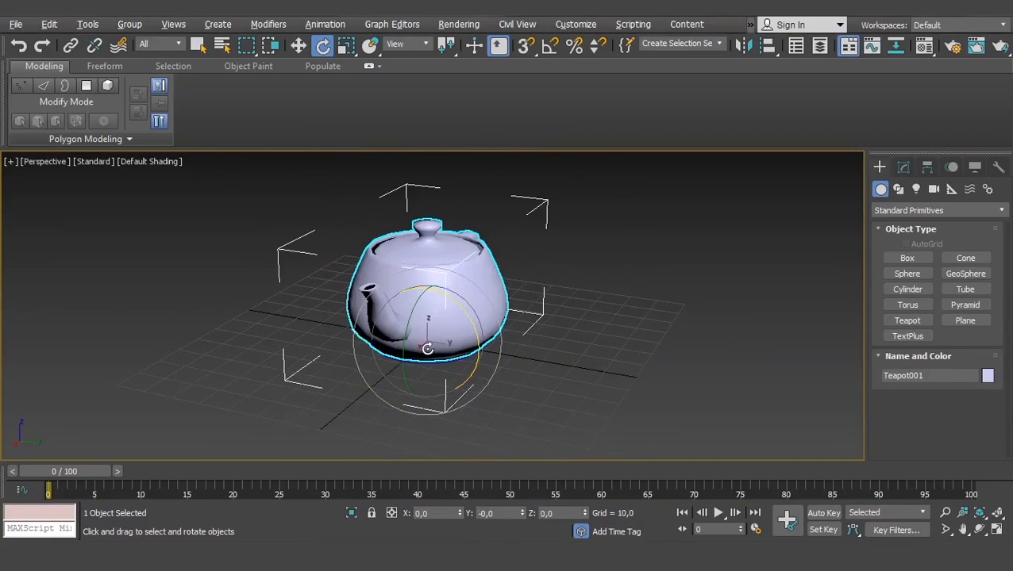
Try scaling the teapot uniformly and along single axes with the uniform Scale tool
middle_click_drag(427, 344, 491, 318, "alt")
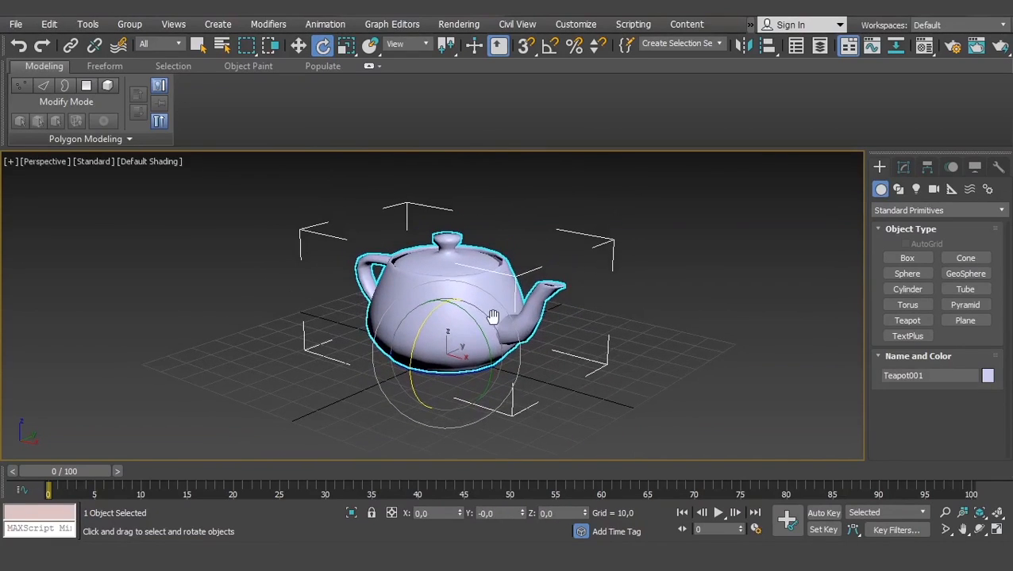
left_click(344, 47)
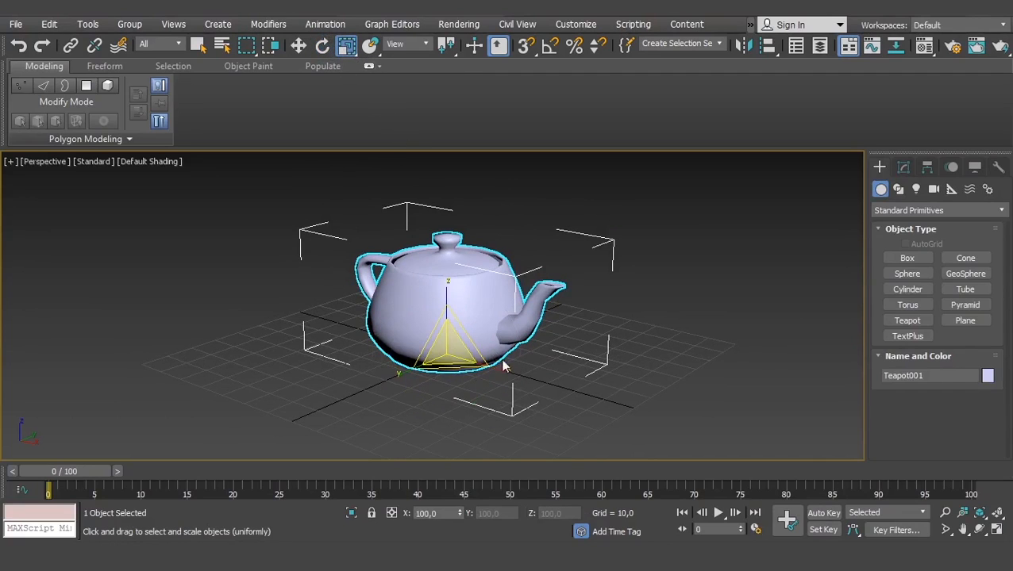
mouse_move(453, 349)
left_mouse_down()
mouse_move(509, 239)
mouse_move(468, 349)
mouse_move(531, 232)
mouse_move(588, 168)
mouse_move(401, 382)
mouse_move(451, 350)
left_mouse_up()
mouse_move(449, 289)
left_mouse_down()
mouse_move(452, 252)
mouse_move(464, 289)
left_mouse_up()
left_click_drag(506, 388, 492, 345)
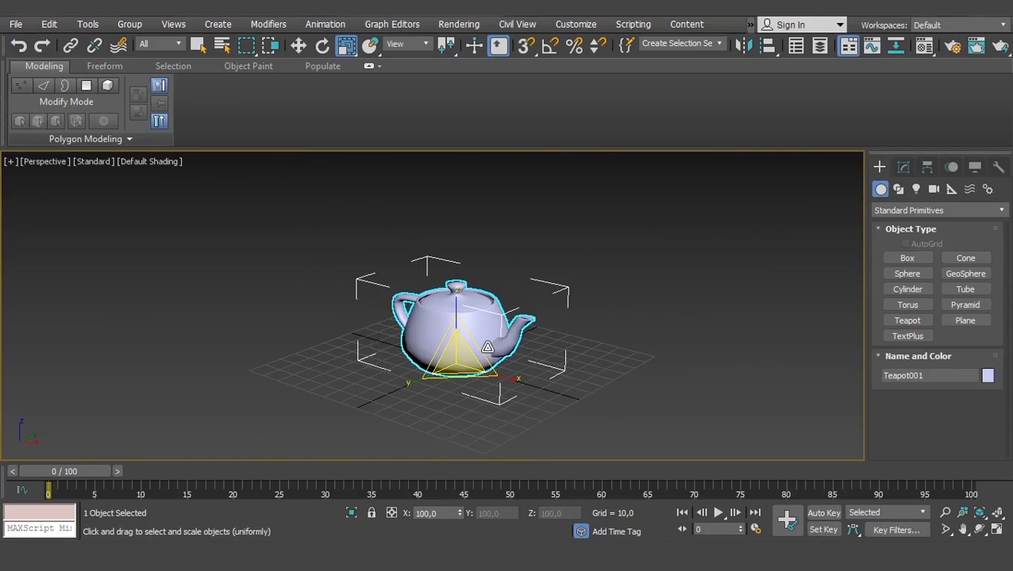
Cycle twice through the Move, Rotate and Scale tools with the teapot selected
key("w")
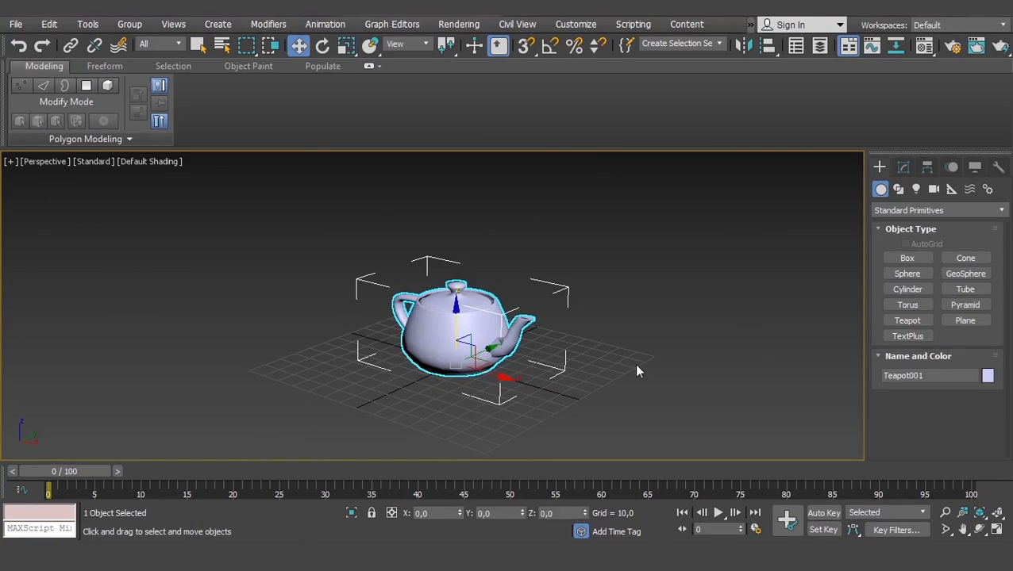
key("e")
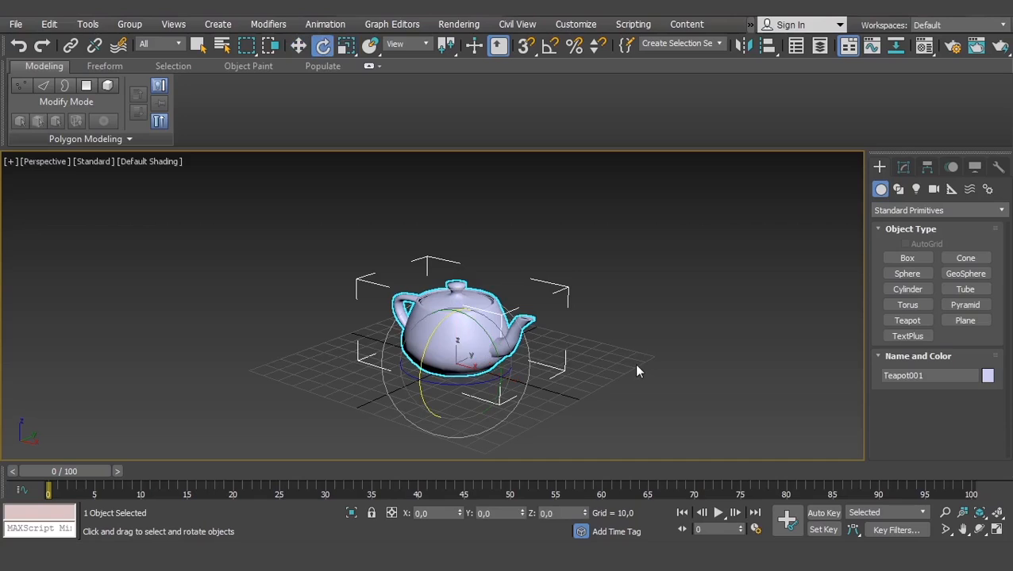
key("r")
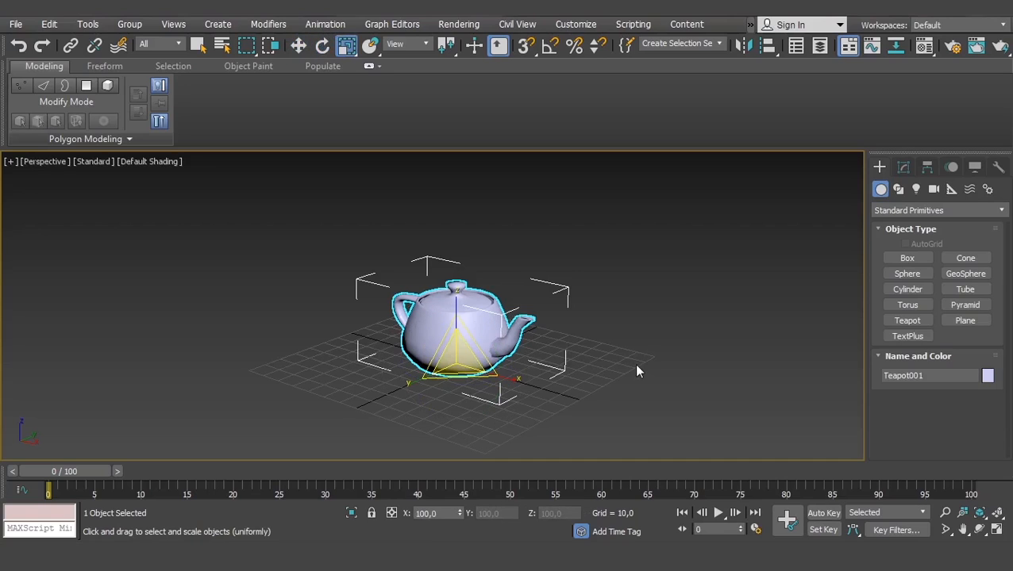
key("w")
key("e")
key("r")
Deselect the teapot, activate the Select Object tool and use it to select the teapot again
left_click(591, 313)
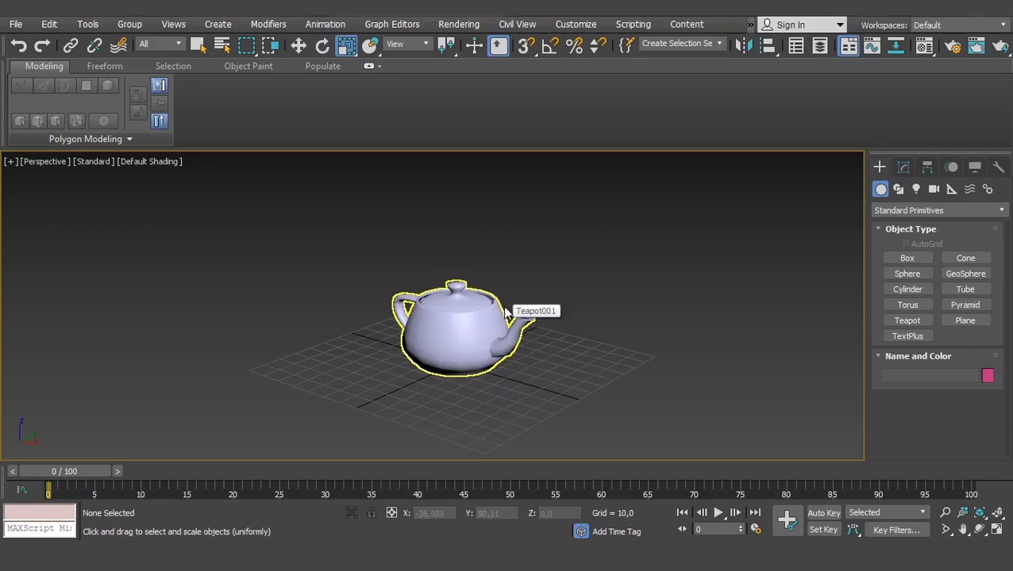
key("q")
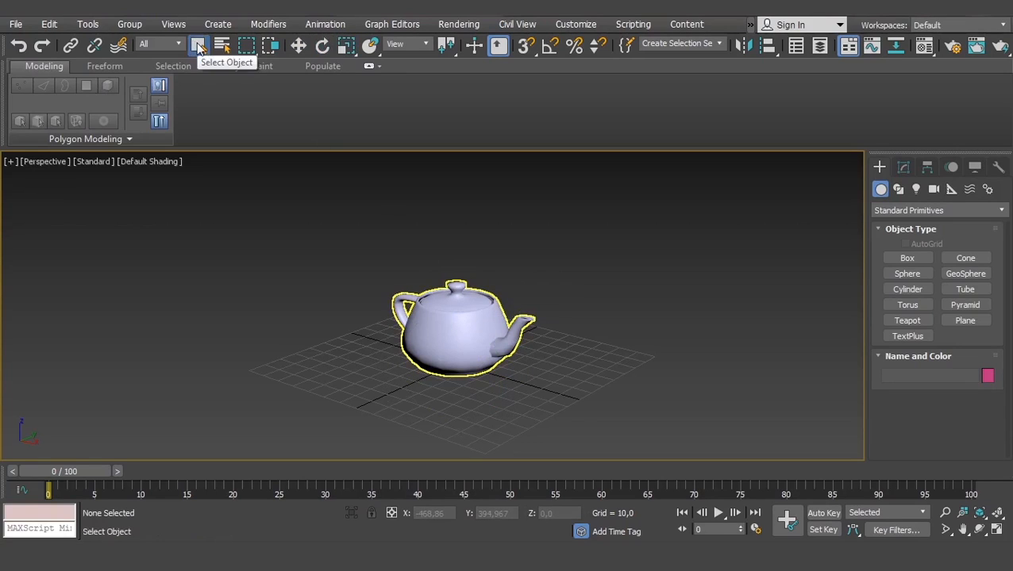
left_click(449, 317)
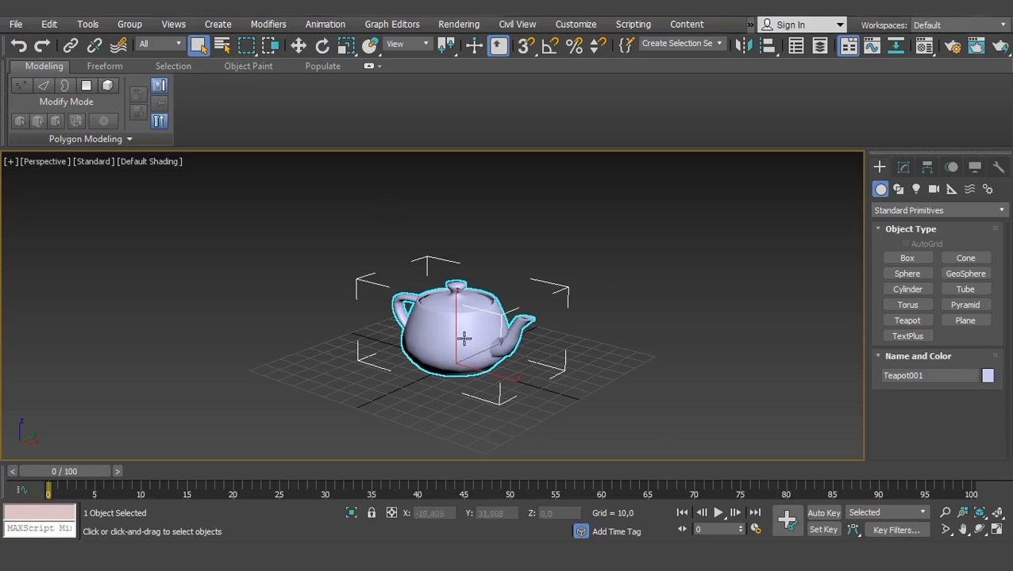
left_click(577, 300)
left_click(429, 344)
Switch through the Move and Rotate tools, ending with the uniform Scale tool active on the teapot
left_click(298, 45)
left_click(322, 45)
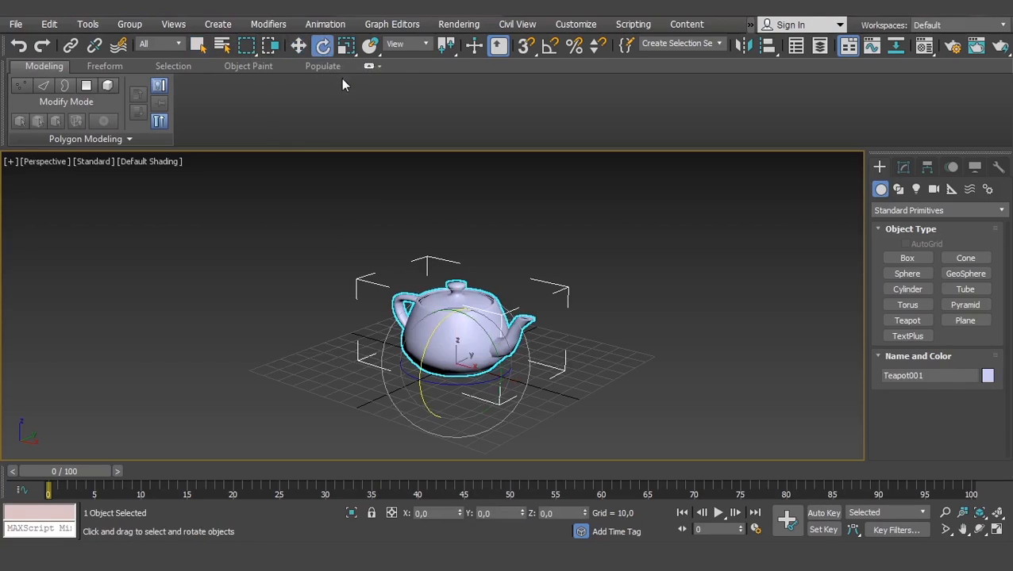
left_click(346, 45)
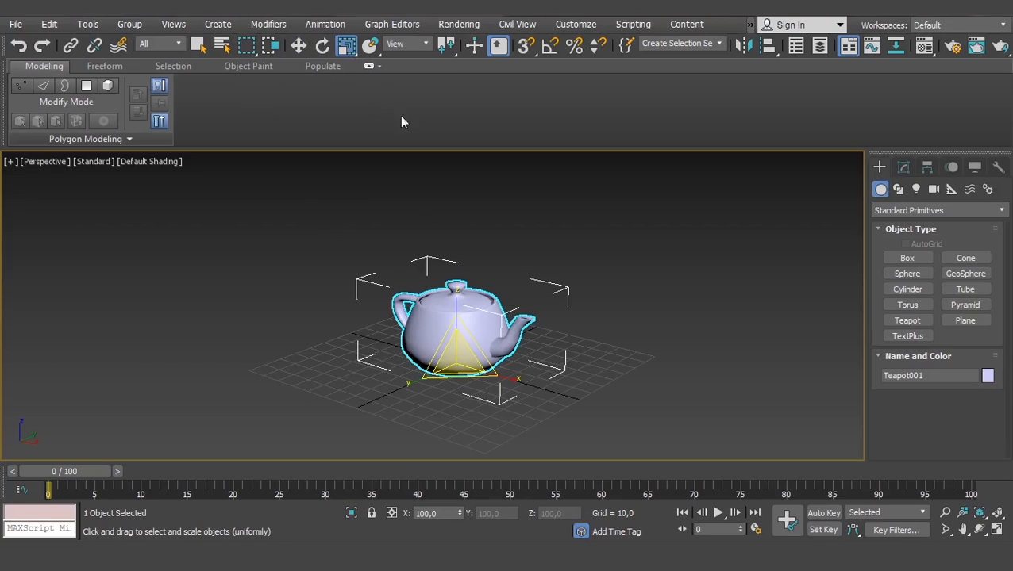
scroll(455, 349, "up", 2)
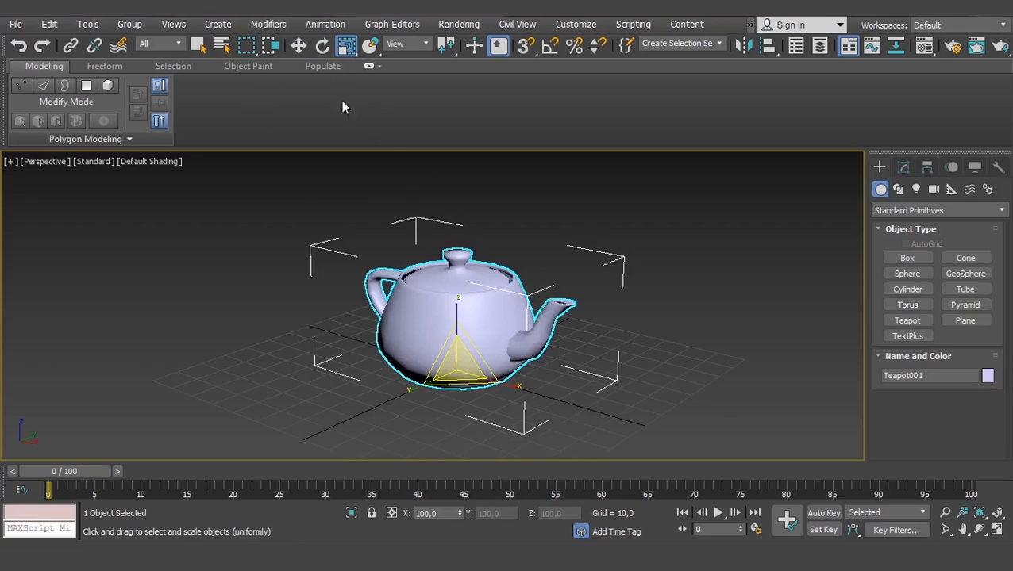
Switch from Non-uniform Scale to Squash, try squashing the teapot along the Z axis and undo it
left_click_drag(346, 50, 349, 122)
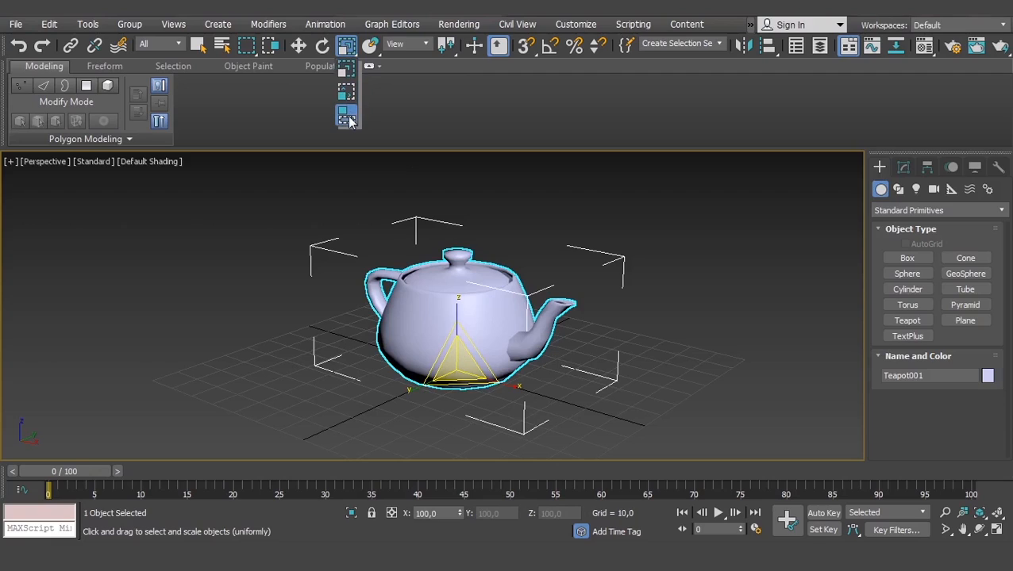
left_click_drag(350, 121, 347, 100)
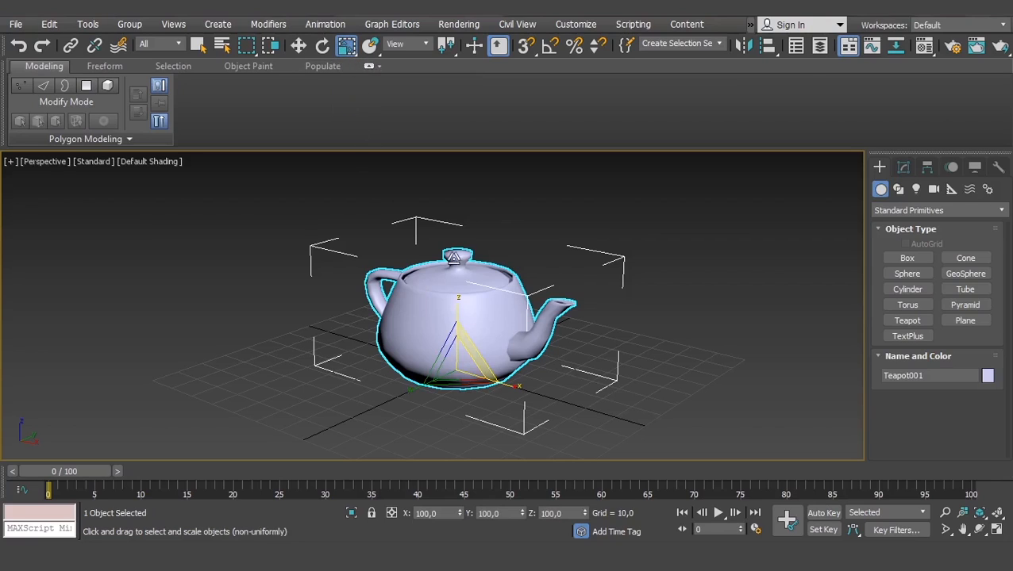
left_click_drag(350, 50, 347, 123)
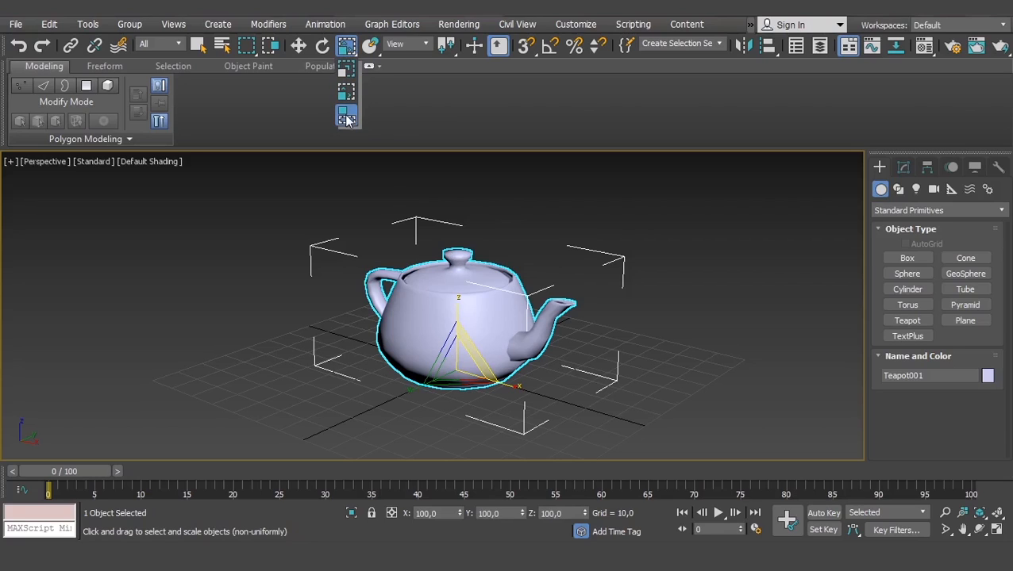
left_click_drag(347, 119, 346, 119)
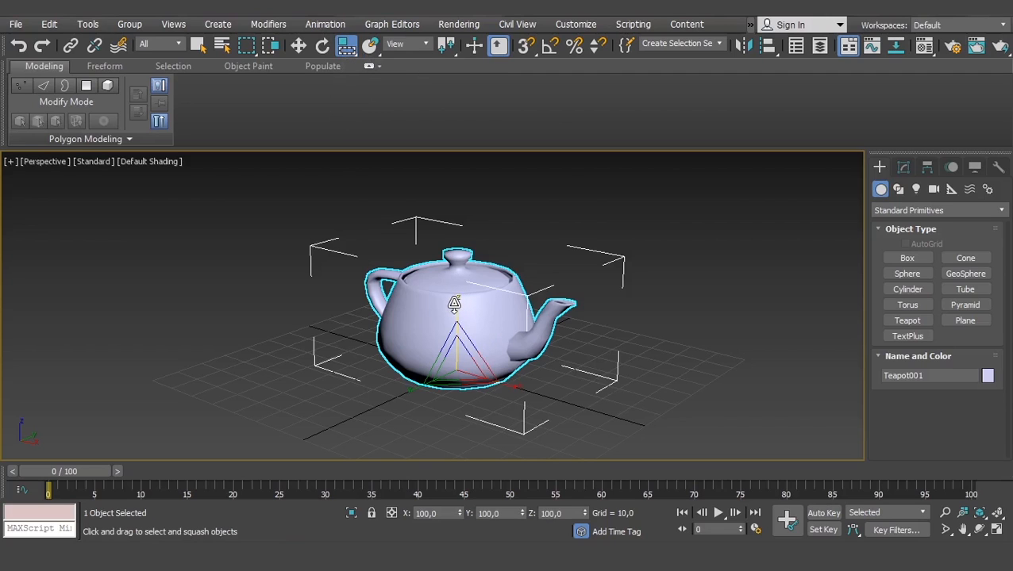
mouse_move(457, 304)
left_mouse_down()
mouse_move(456, 223)
mouse_move(480, 354)
mouse_move(463, 267)
mouse_move(466, 353)
mouse_move(453, 254)
mouse_move(467, 353)
mouse_move(452, 265)
mouse_move(454, 324)
left_mouse_up()
key("ctrl+z")
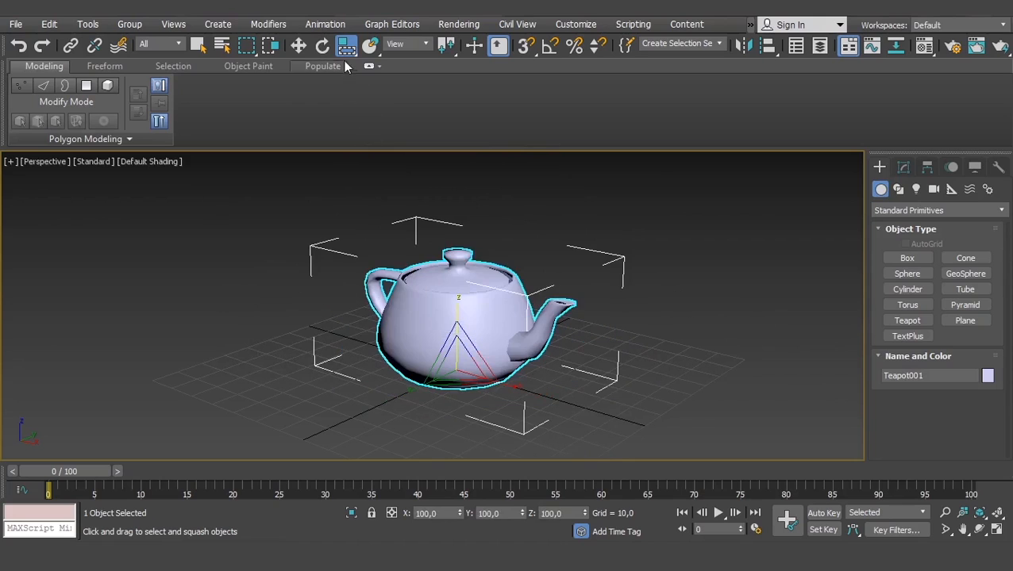
Return to uniform Scale, try stretching the teapot along the Z axis to about 122 percent and undo it
left_click_drag(345, 53, 345, 70)
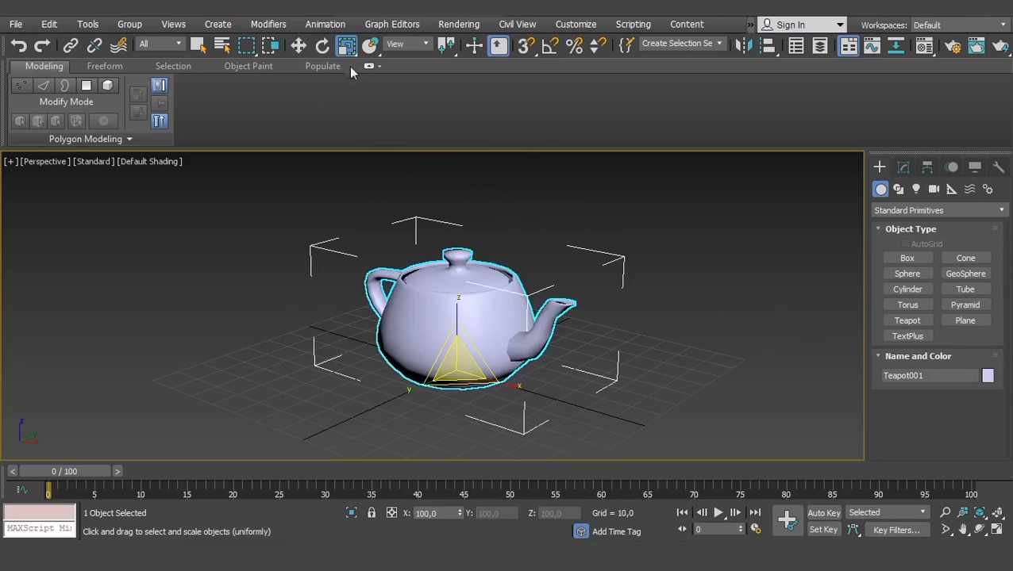
left_click_drag(457, 323, 472, 303)
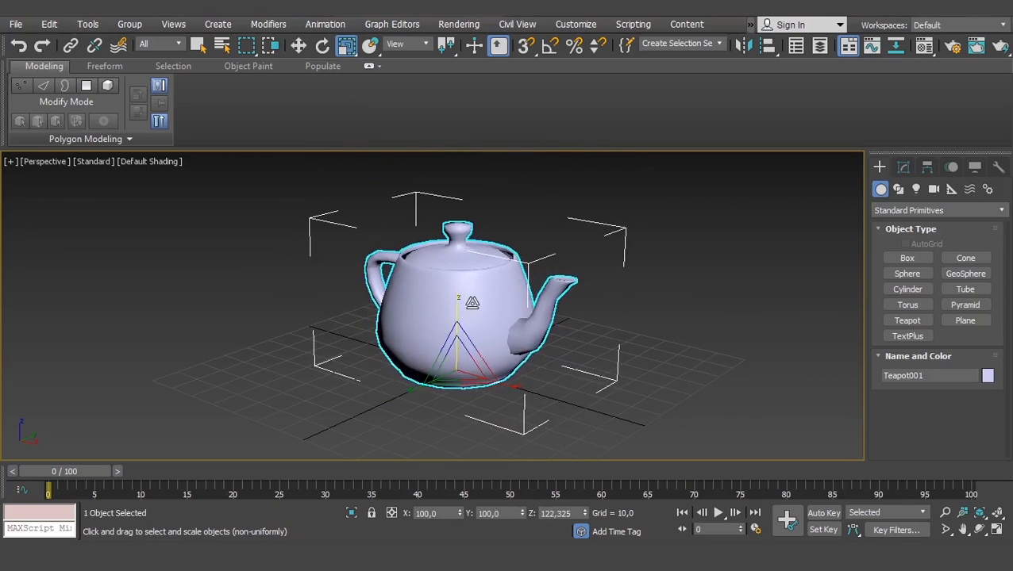
key("ctrl+z")
Activate the Squash tool again, try stretching the teapot upward along Z and undo the change
left_click_drag(350, 48, 347, 114)
left_click_drag(466, 311, 452, 268)
key("ctrl+z")
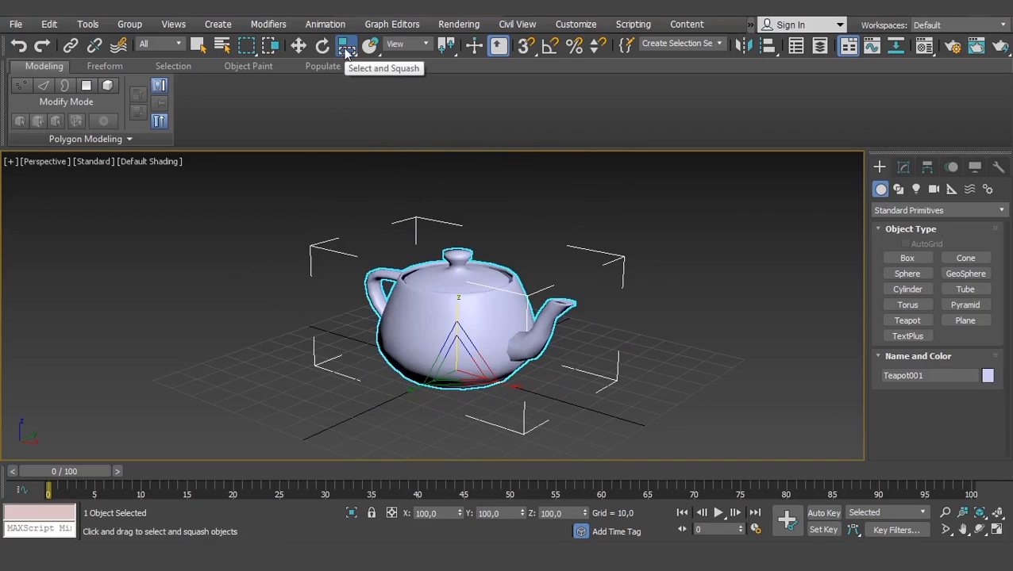
Cycle repeatedly through the uniform, non-uniform and Squash scale modes, ending on Select and Uniform Scale
mouse_move(345, 53)
left_mouse_down()
mouse_move(345, 76)
mouse_move(345, 50)
left_mouse_up()
key("r")
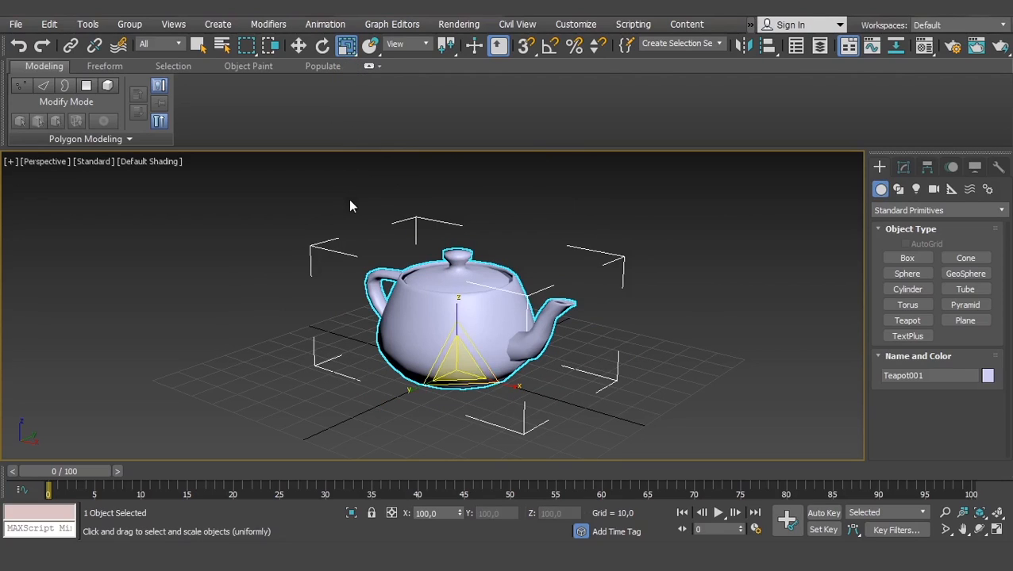
key("r")
key("r")
key("r")
key("r")
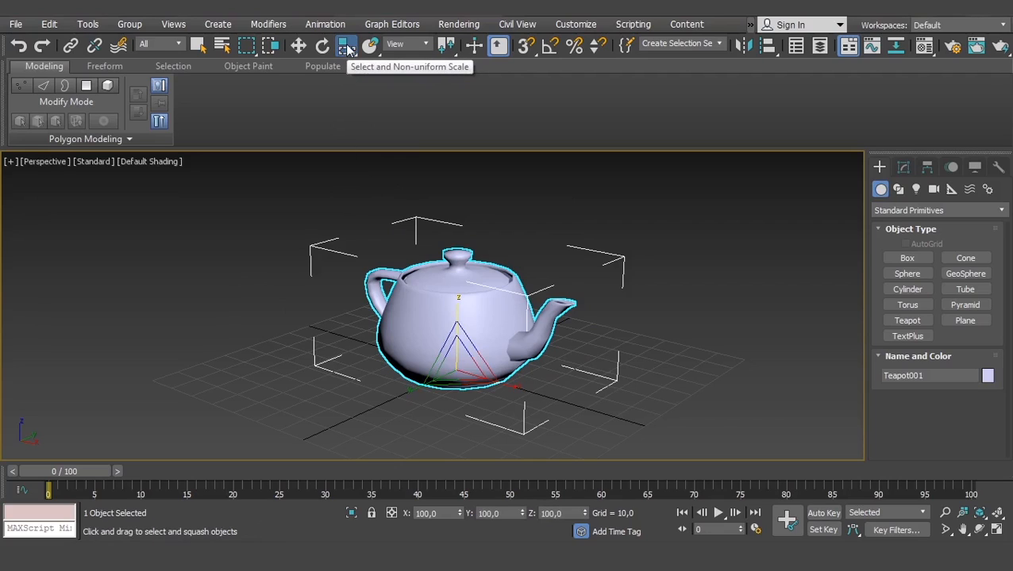
key("r")
key("r")
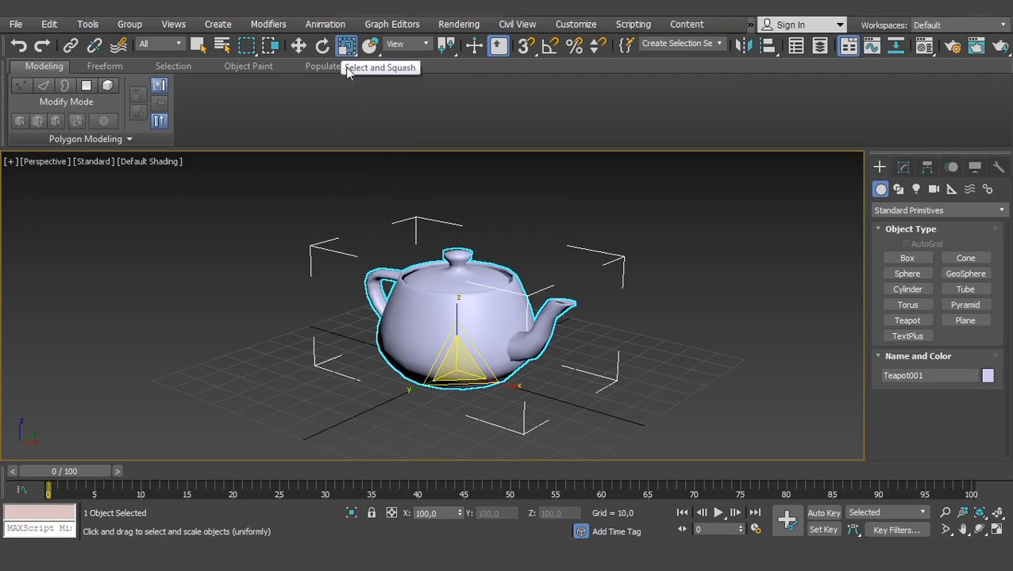
key("r")
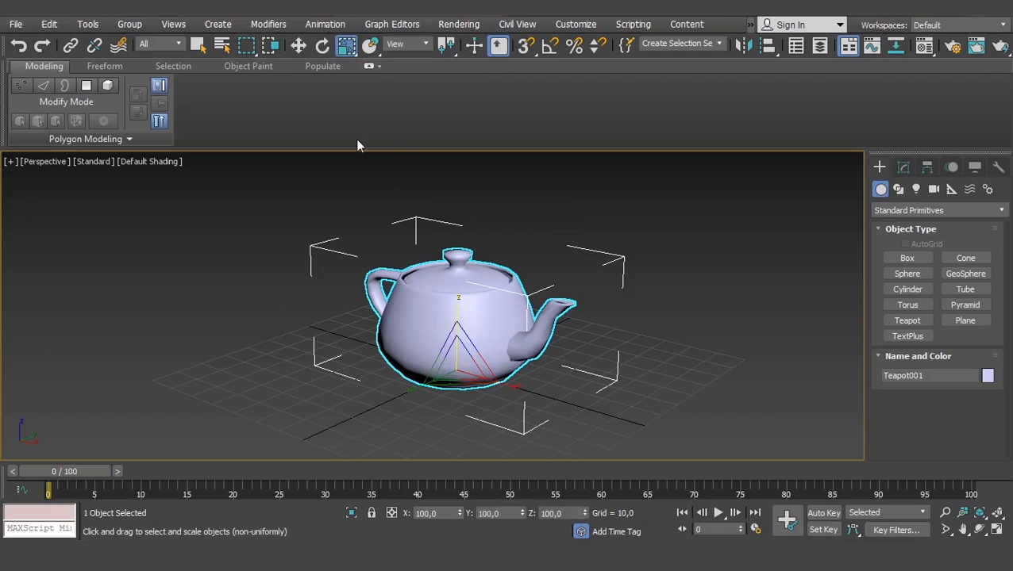
key("r")
key("r")
key("r")
key("r")
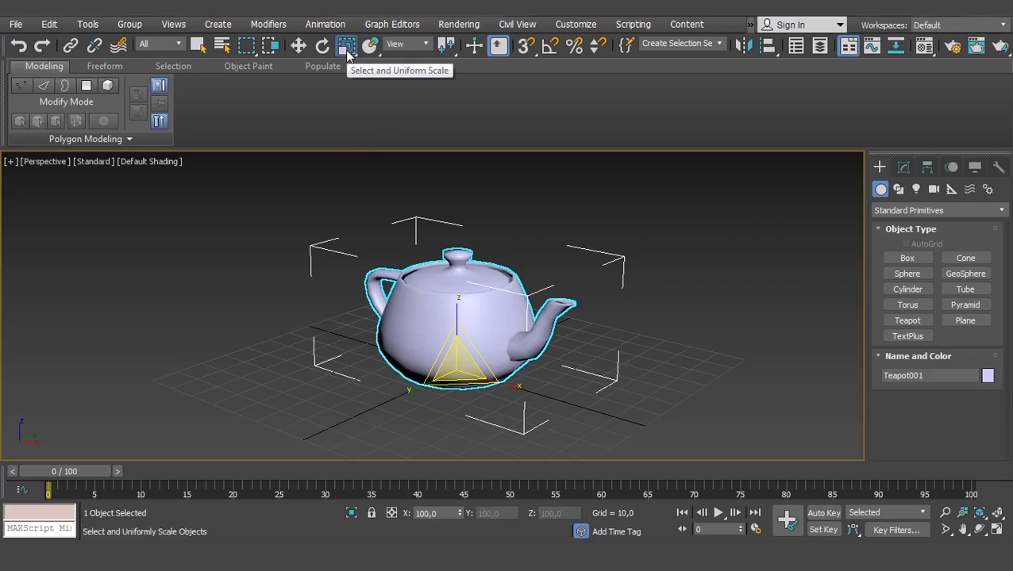
Activate Select Object and cycle through the available selection region shapes
key("q")
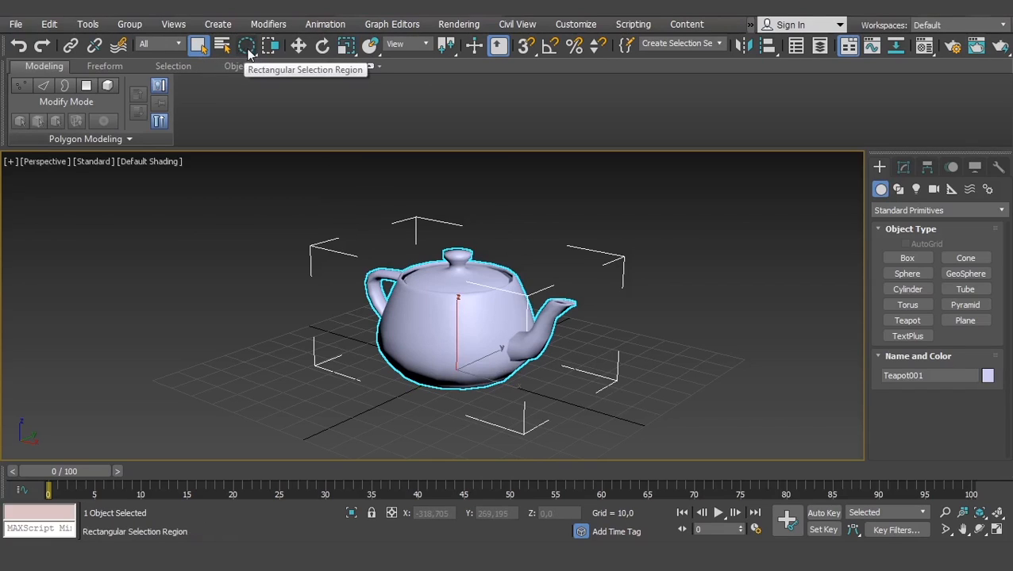
key("q")
key("q")
key("q")
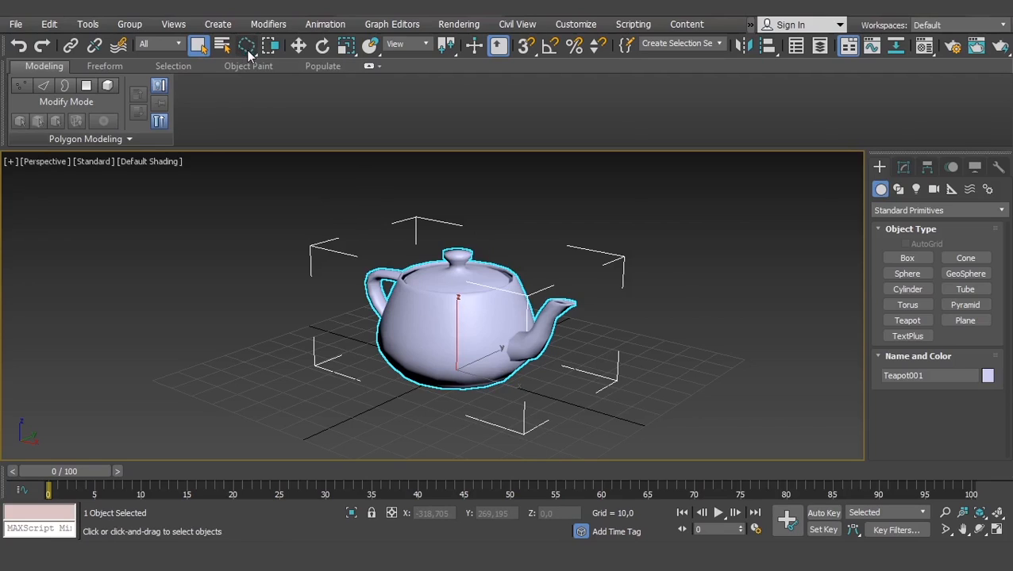
Set the selection region to Rectangular, deselect the teapot, and reselect it by enclosing it in a rectangular region
left_click_drag(249, 52, 246, 72)
left_click(687, 216)
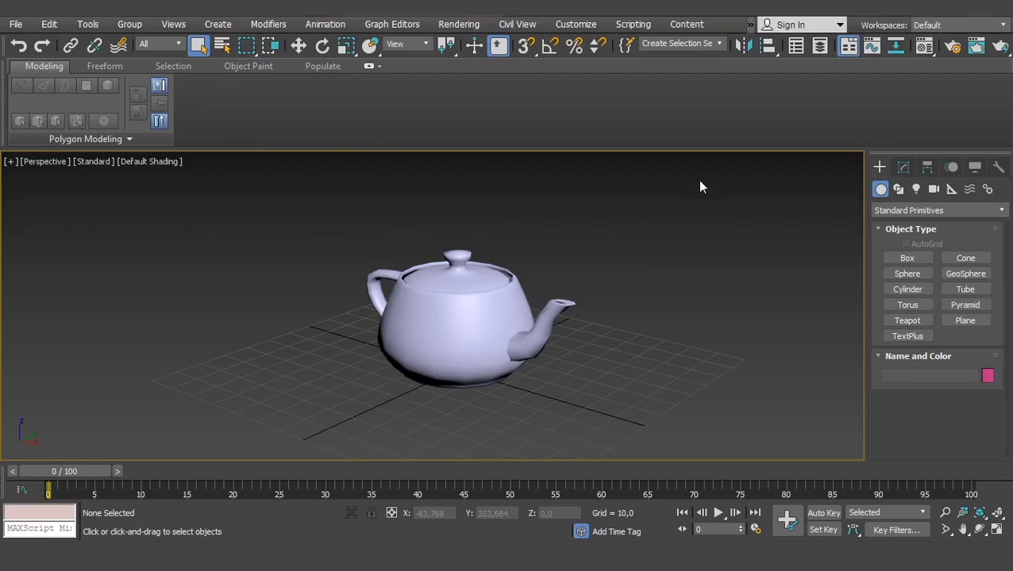
left_click_drag(697, 179, 455, 426)
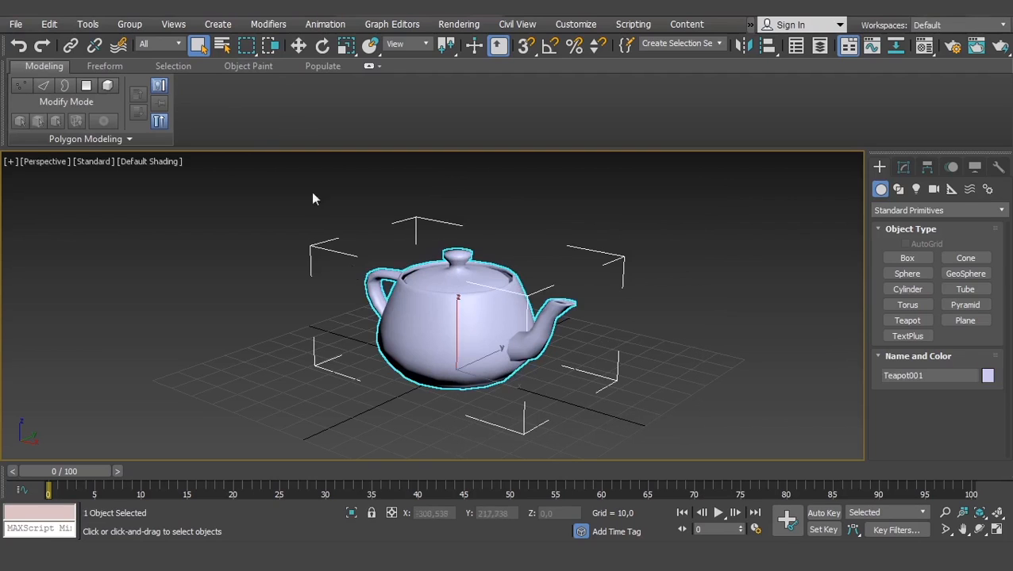
Switch to the Circular selection region, clear the selection, and reselect the teapot with circular regions drawn over it
left_click_drag(254, 45, 246, 92)
left_click_drag(693, 228, 619, 286)
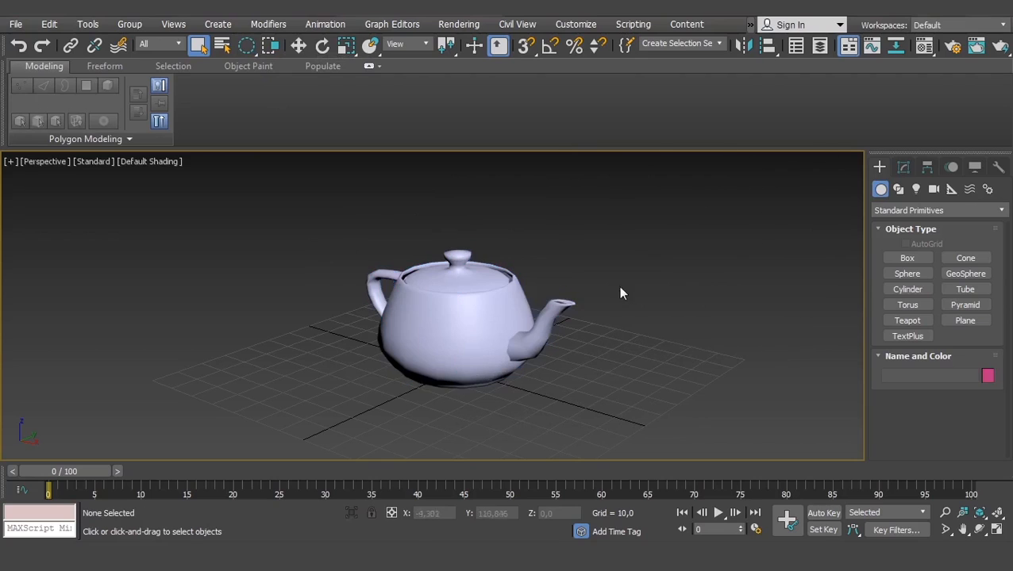
left_click_drag(613, 250, 528, 379)
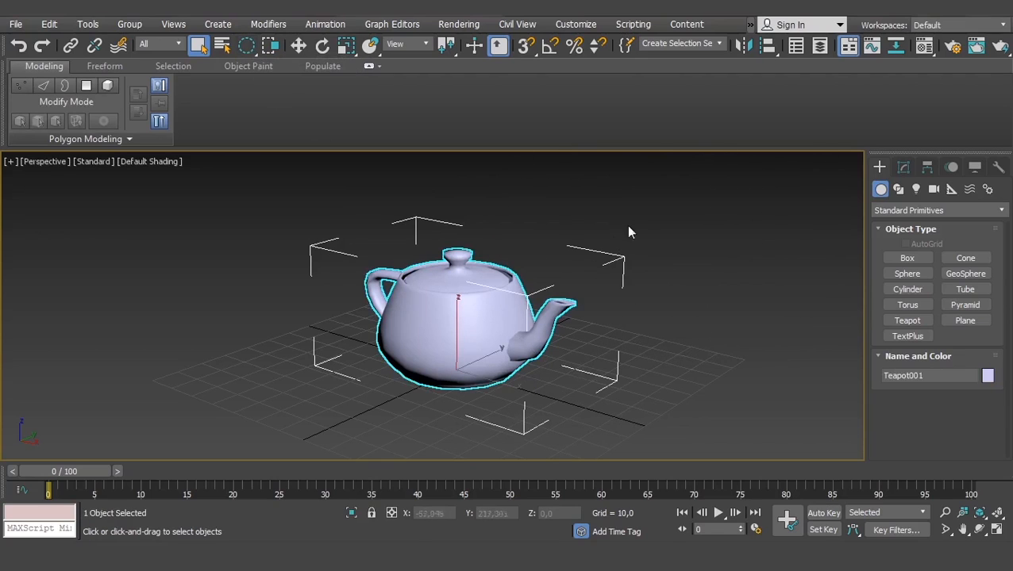
left_click_drag(638, 224, 570, 346)
Restore the Rectangular selection region, deselect the teapot, and select it again with a rectangular region across it
left_click_drag(242, 46, 252, 71)
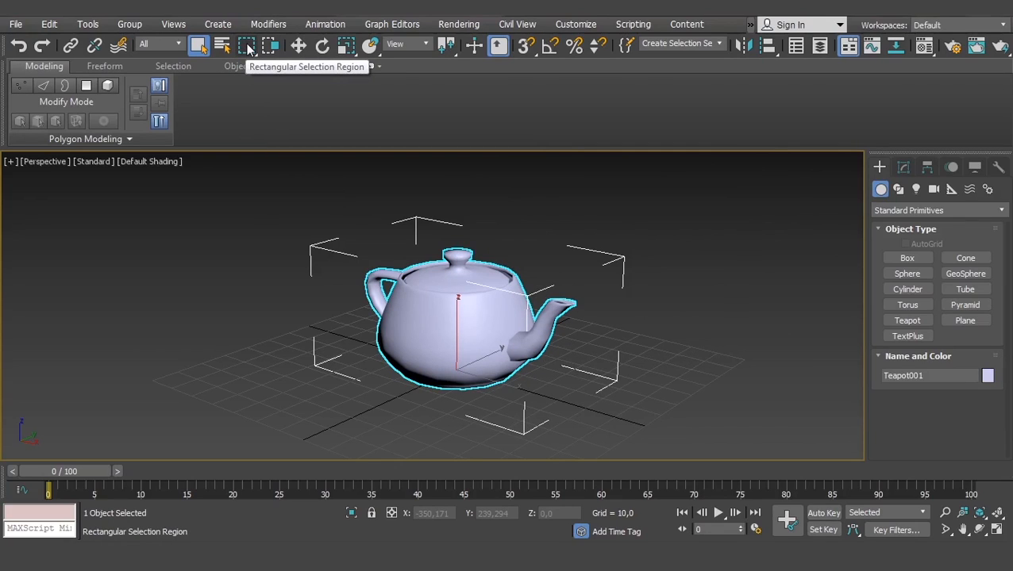
left_click(663, 233)
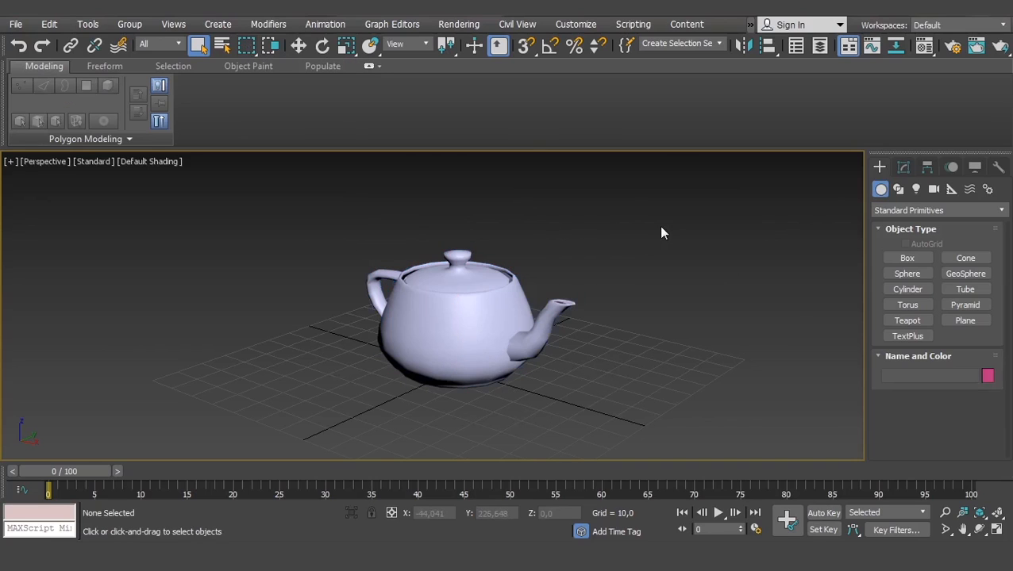
left_click_drag(611, 212, 352, 398)
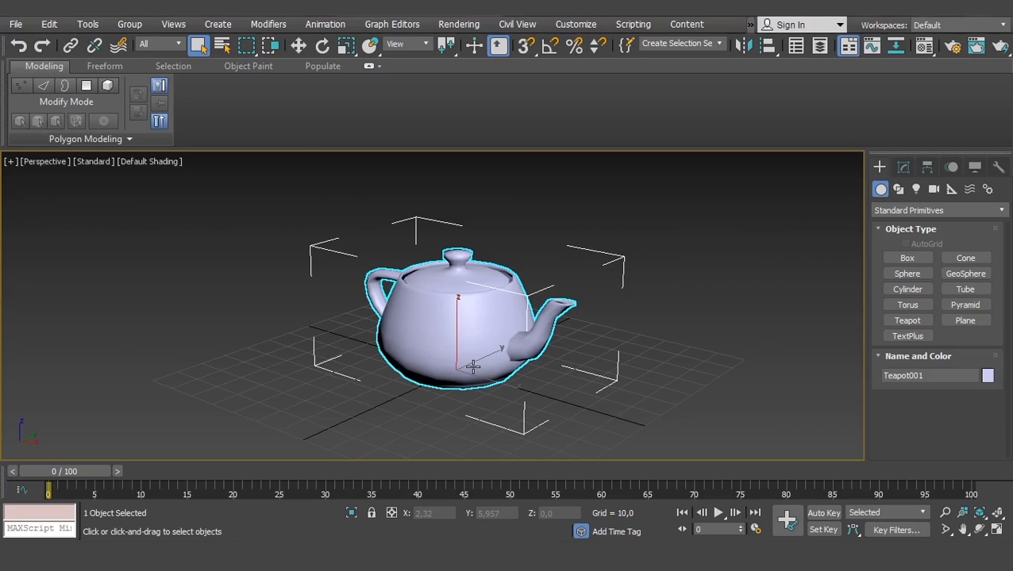
Switch the selected teapot through Move, Rotate and Uniform Scale in turn, and deselect it
key("w")
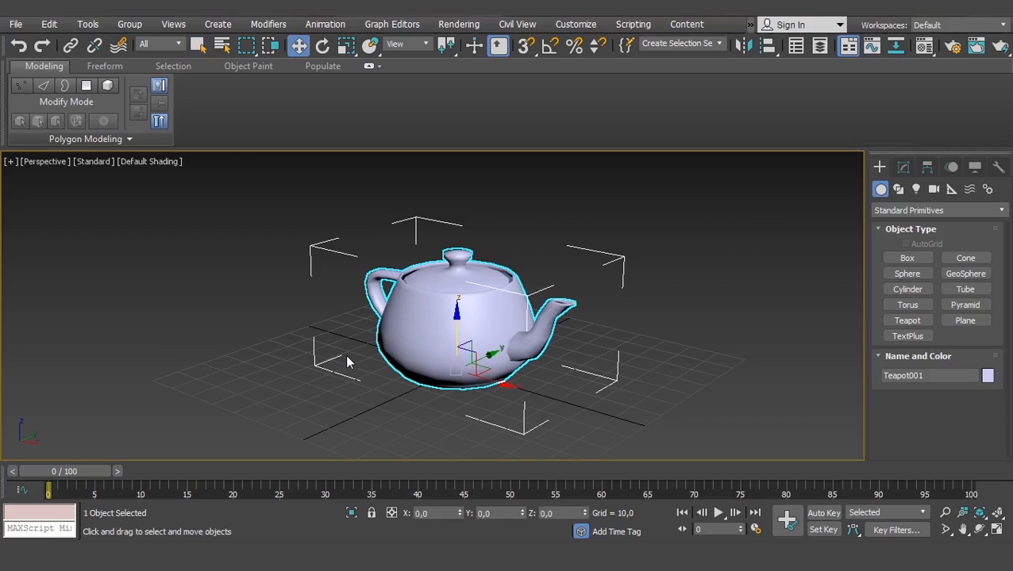
key("e")
key("r")
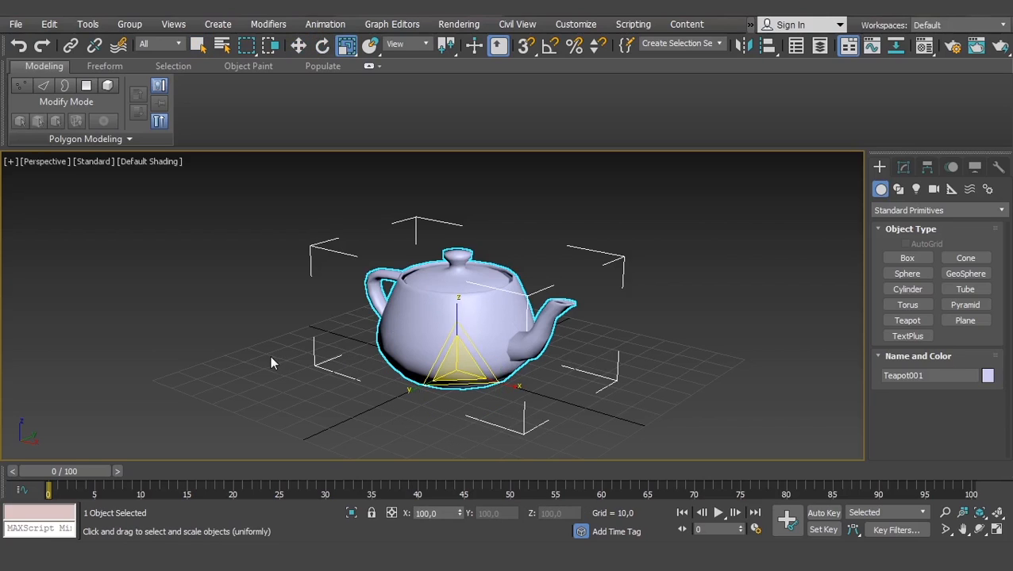
left_click(661, 316)
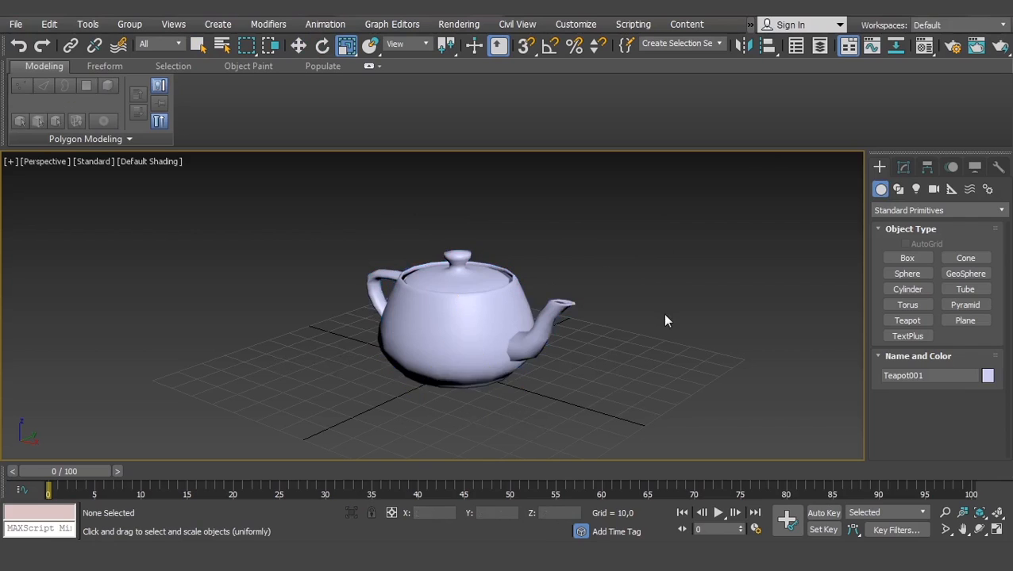
Create a standard Box on the spout side of the teapot and a Sphere in front of its handle side
scroll(664, 319, "down", 3)
middle_click_drag(594, 332, 689, 268, "alt")
scroll(627, 290, "up", 3)
middle_click_drag(625, 290, 558, 263)
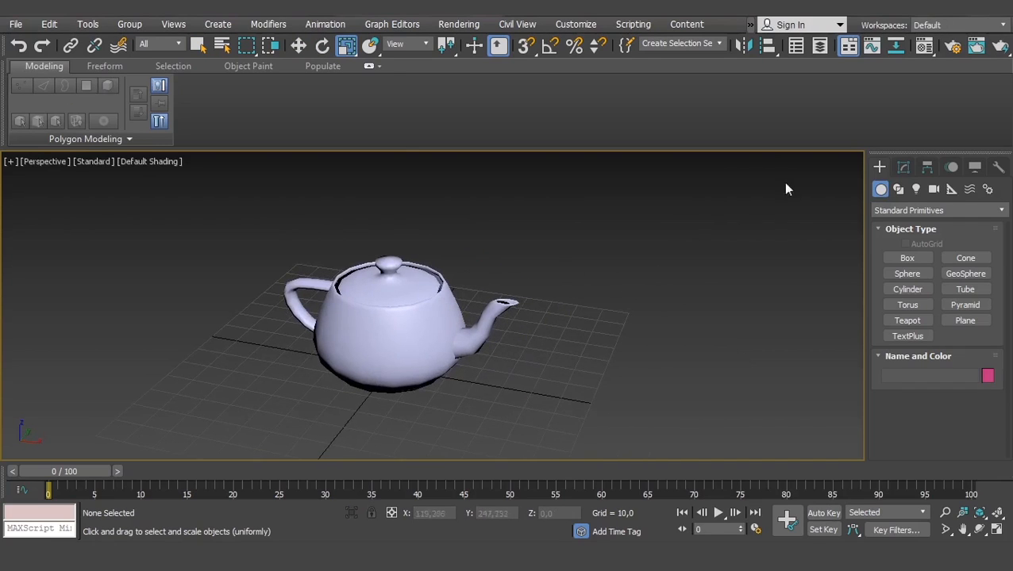
left_click(899, 191)
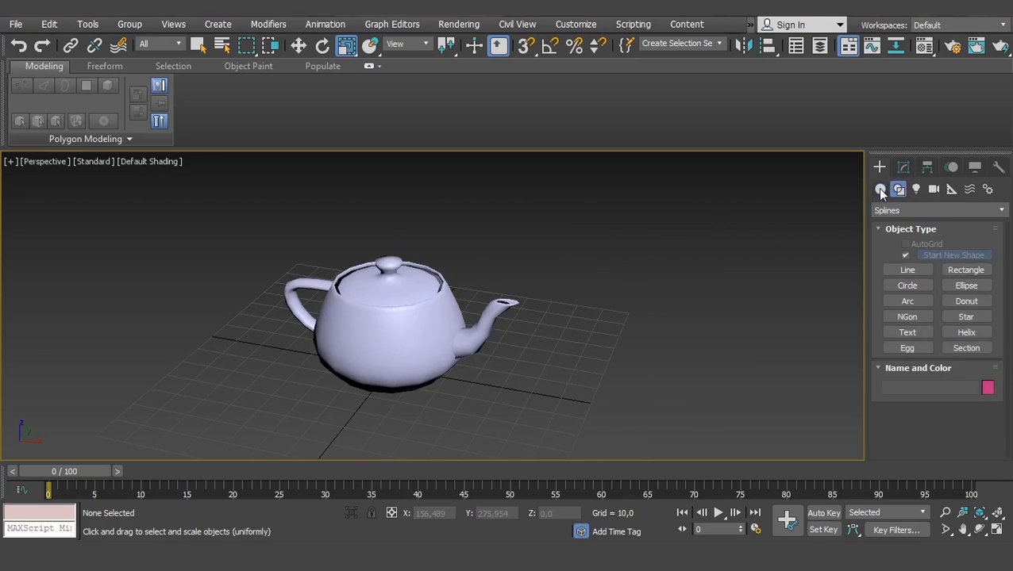
left_click(881, 189)
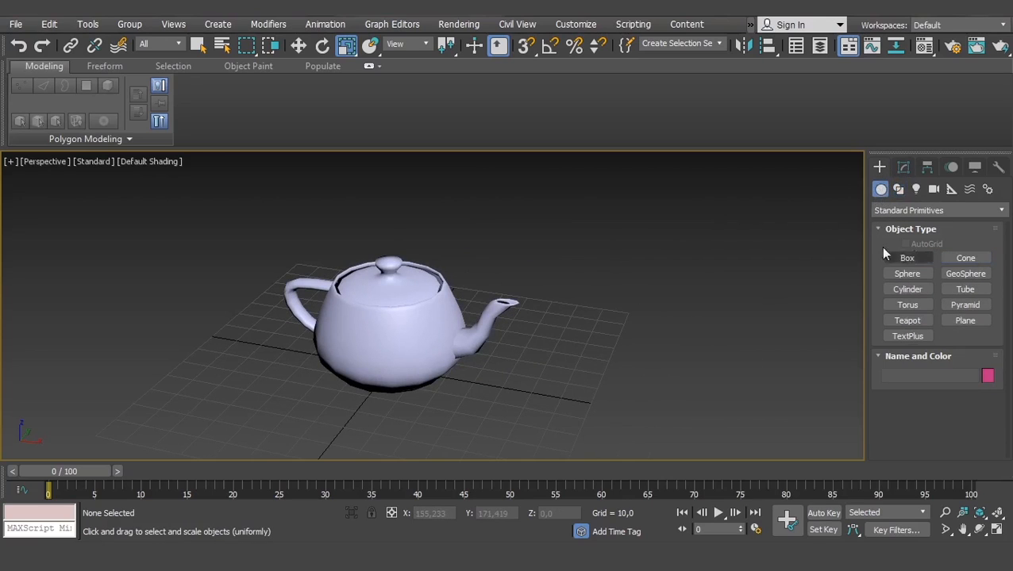
left_click(913, 263)
left_click_drag(627, 289, 703, 391)
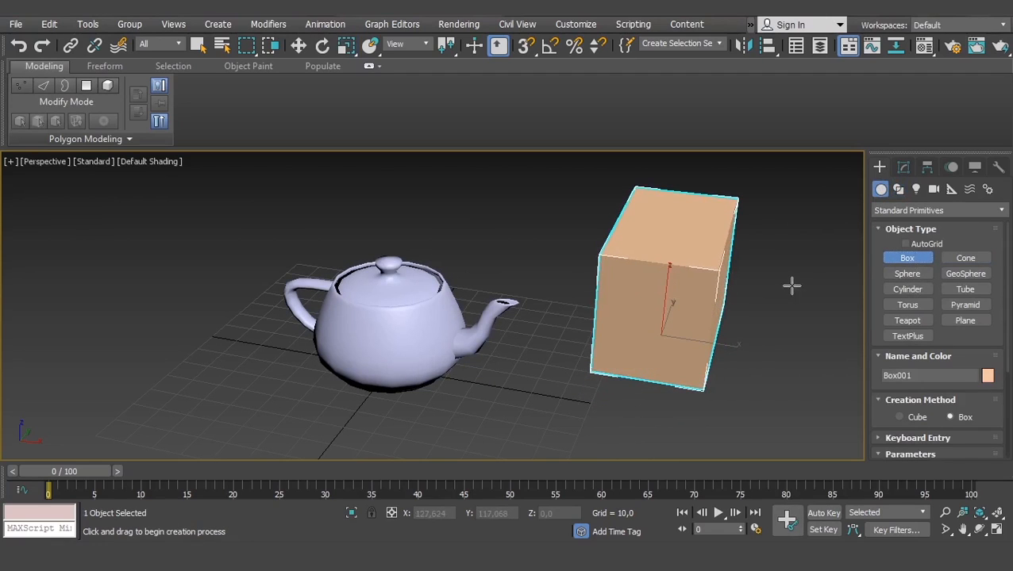
left_click(908, 274)
left_click_drag(191, 393, 242, 377)
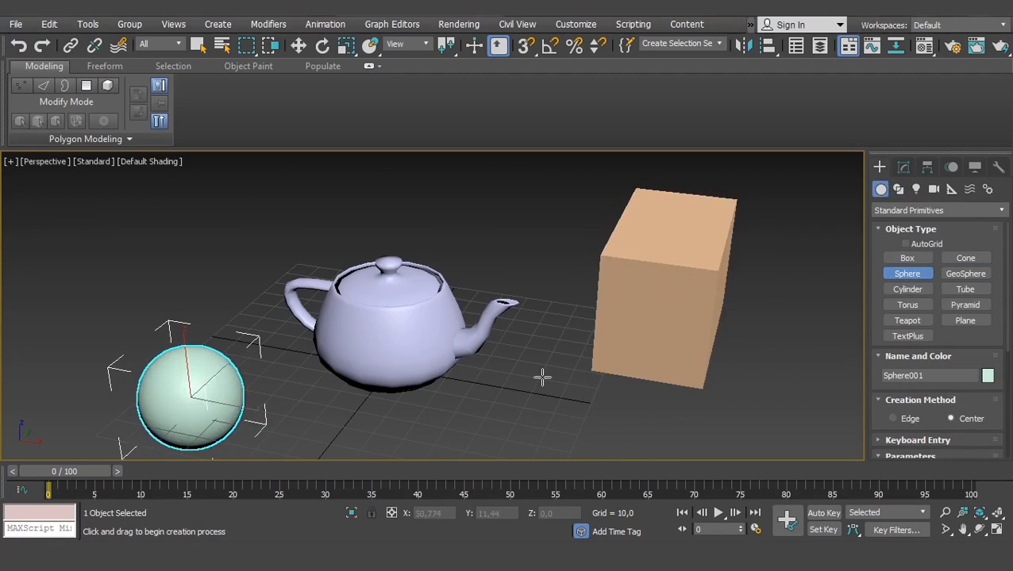
Switch to Extended Primitives and create an upright Capsule behind the teapot, between it and the box
left_click(909, 211)
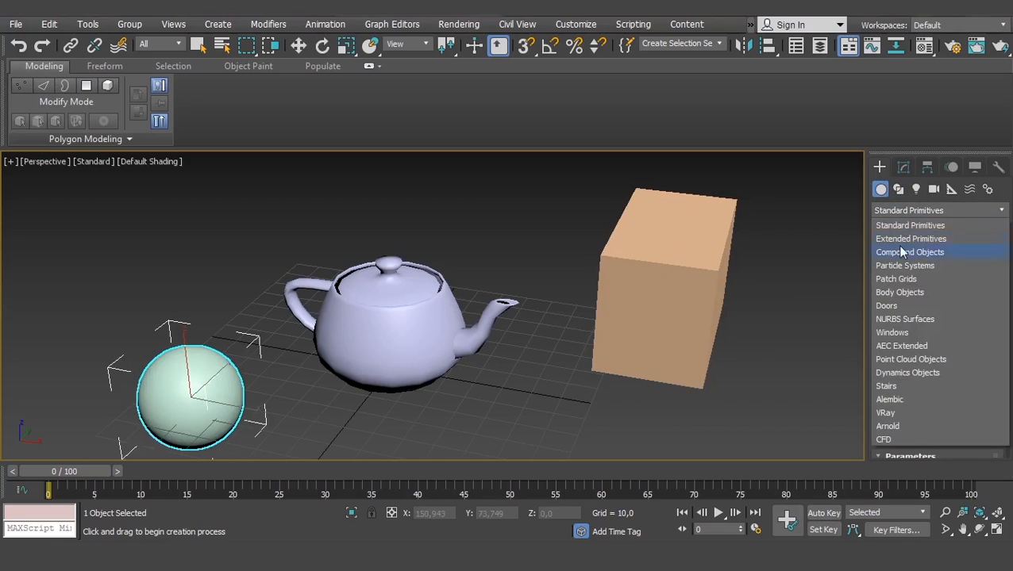
left_click(902, 238)
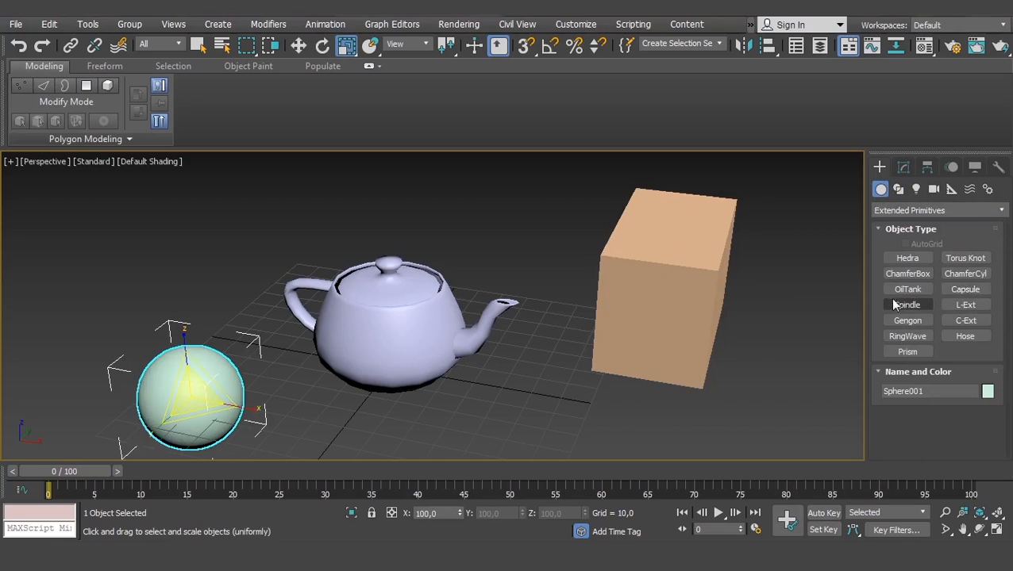
left_click(965, 290)
mouse_move(547, 248)
left_mouse_down()
mouse_move(595, 266)
mouse_move(565, 252)
left_mouse_up()
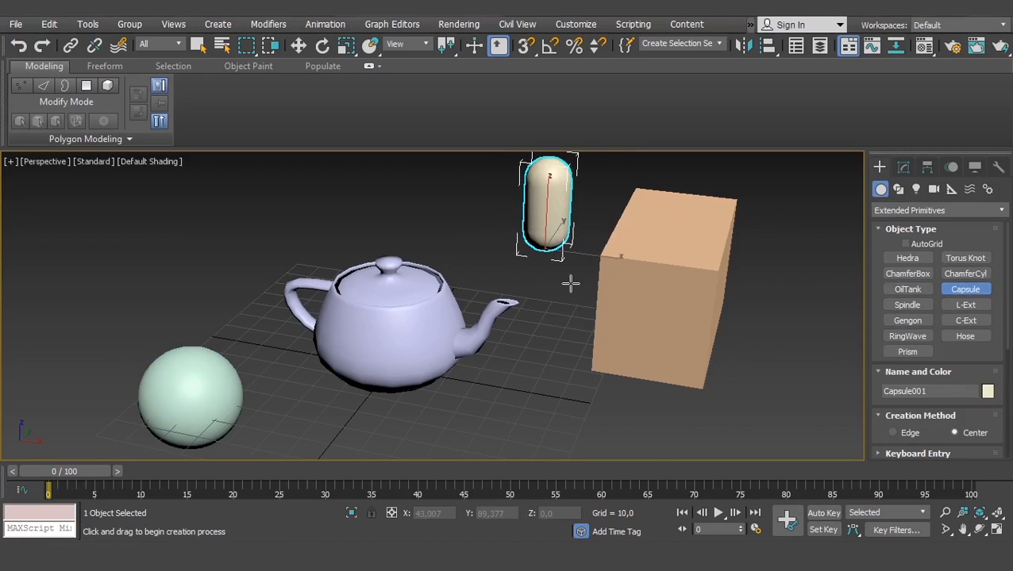
Create a ChamferBox with visibly rounded edges behind the sphere, and return to Uniform Scale
left_click(907, 274)
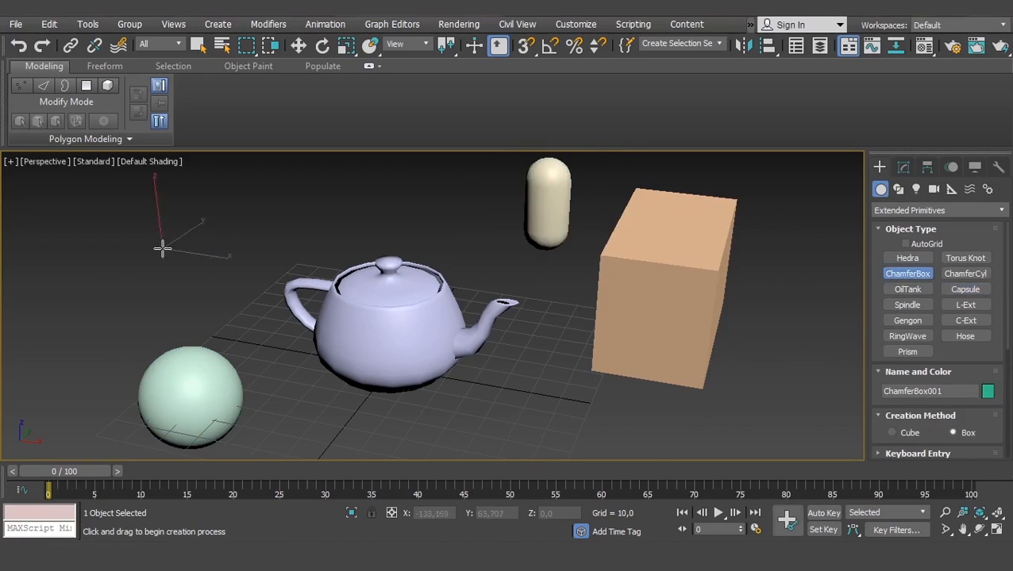
left_click_drag(160, 246, 198, 305)
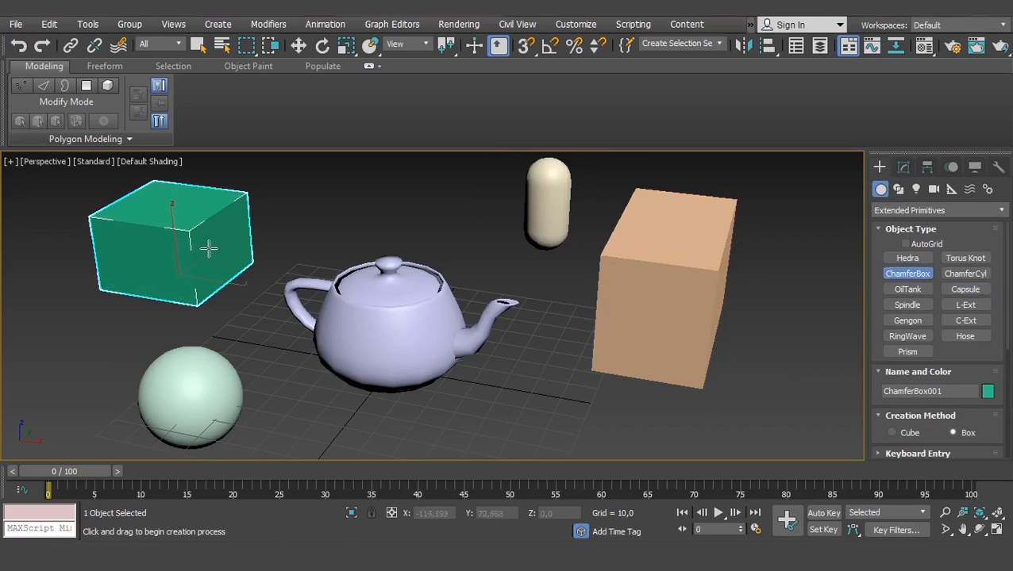
left_click(194, 273)
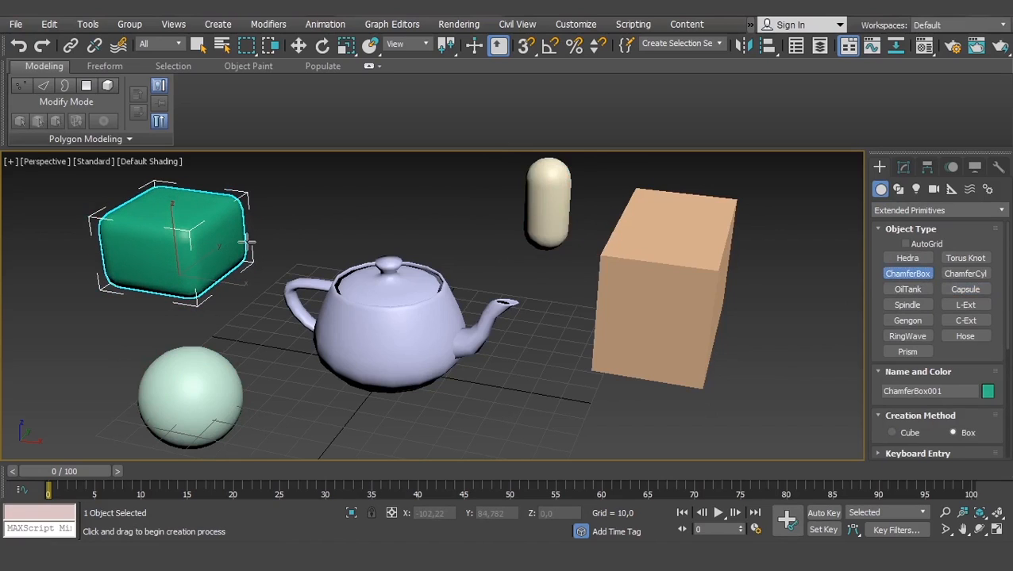
key("r")
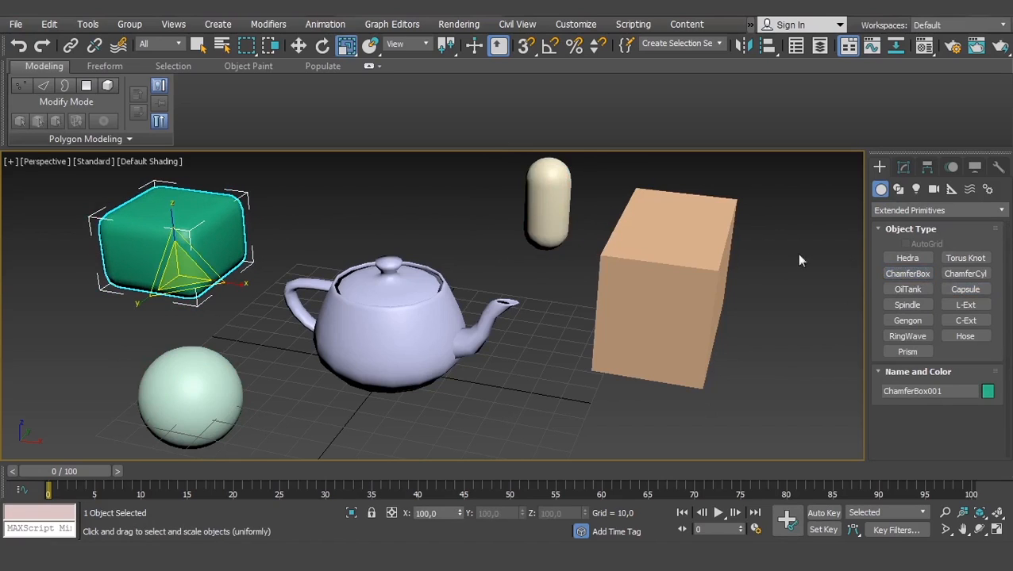
Draw an open zigzag Line spline with four points in the empty area beyond the box
left_click(897, 189)
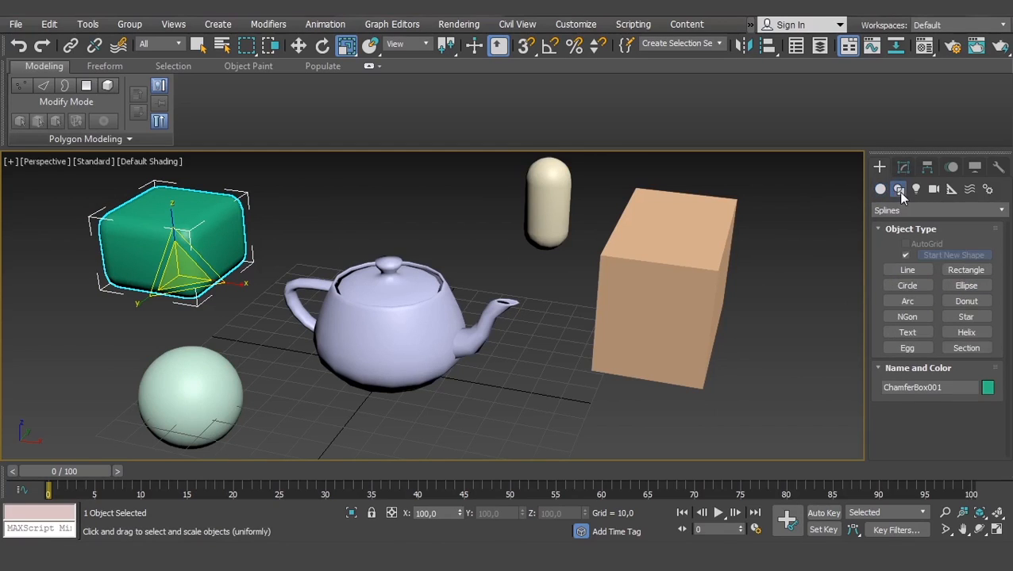
middle_click_drag(686, 335, 581, 336)
scroll(581, 337, "down", 5)
middle_click_drag(764, 309, 676, 306)
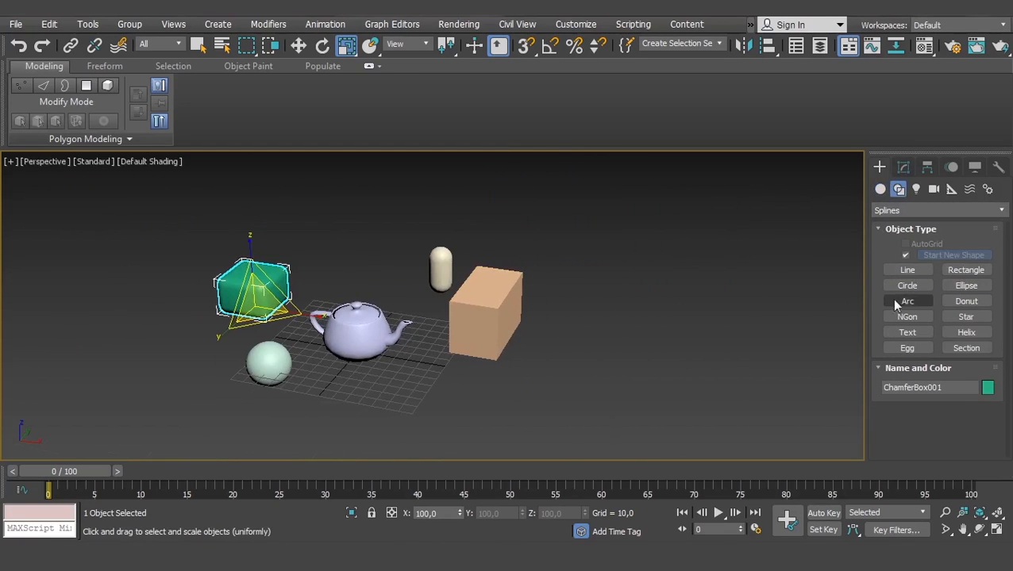
left_click(907, 271)
left_click(546, 327)
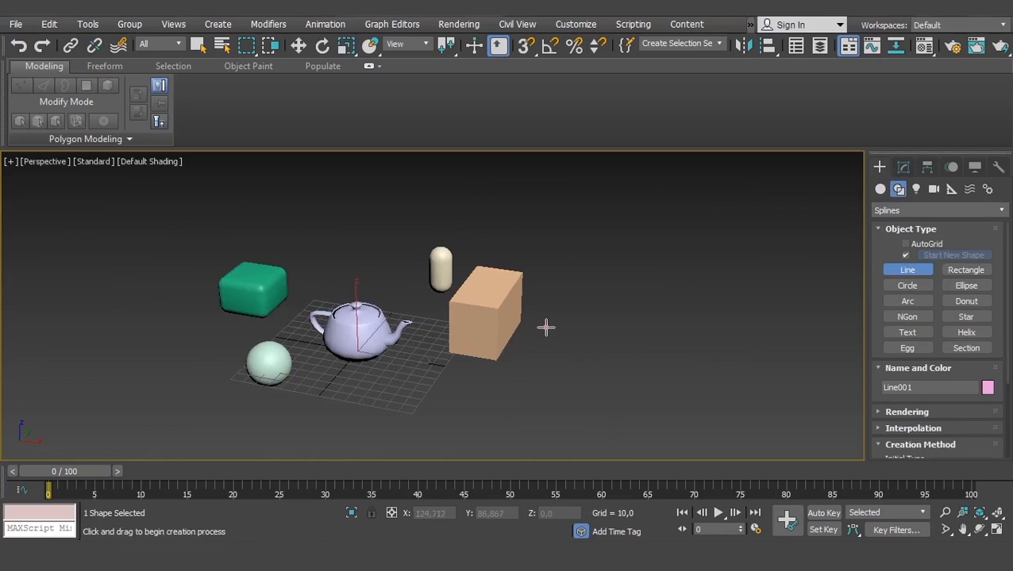
left_click(655, 327)
left_click(625, 381)
left_click(713, 391)
right_click(752, 333)
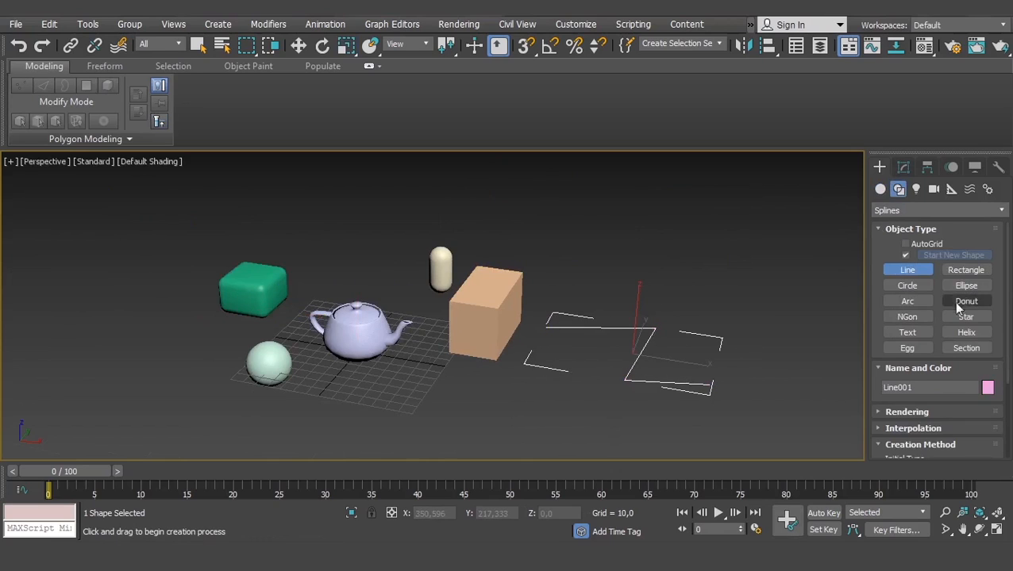
Draw a small Rectangle spline in front of the zigzag line and finish the command
left_click(965, 271)
left_click_drag(542, 411, 554, 453)
key("r")
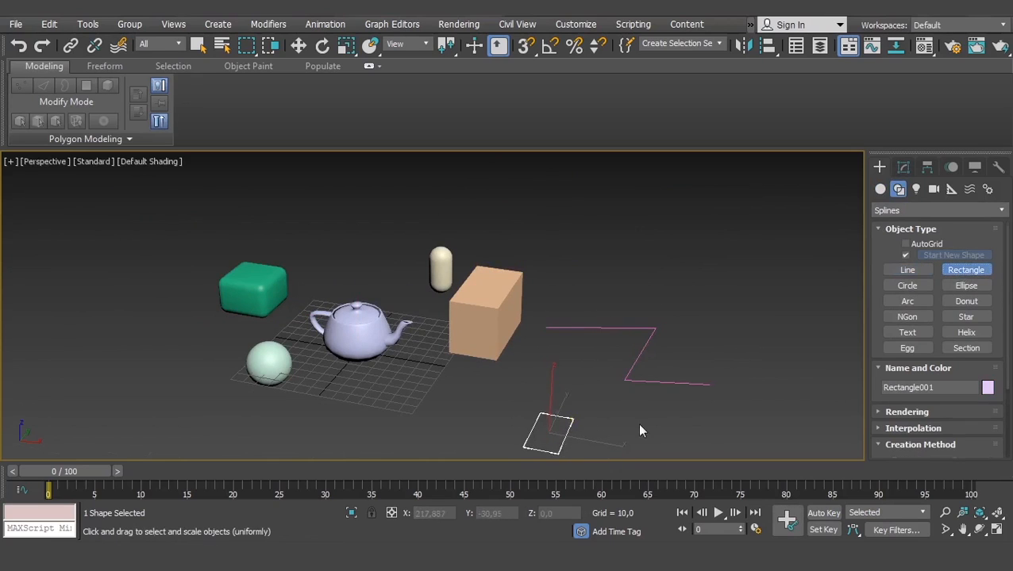
Draw a large Circle spline behind the zigzag line and return to Uniform Scale
left_click(907, 286)
left_click_drag(604, 259, 671, 268)
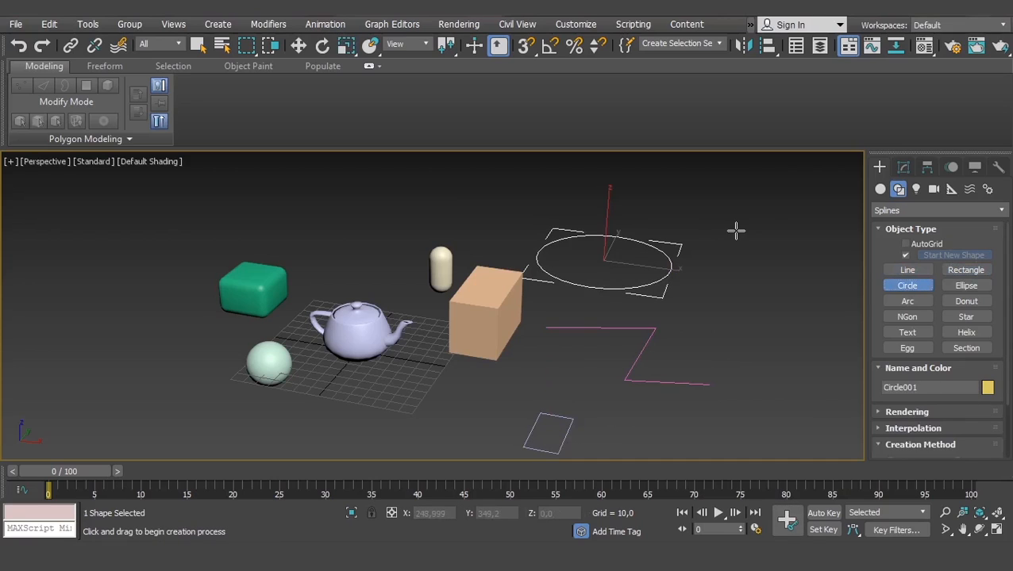
key("r")
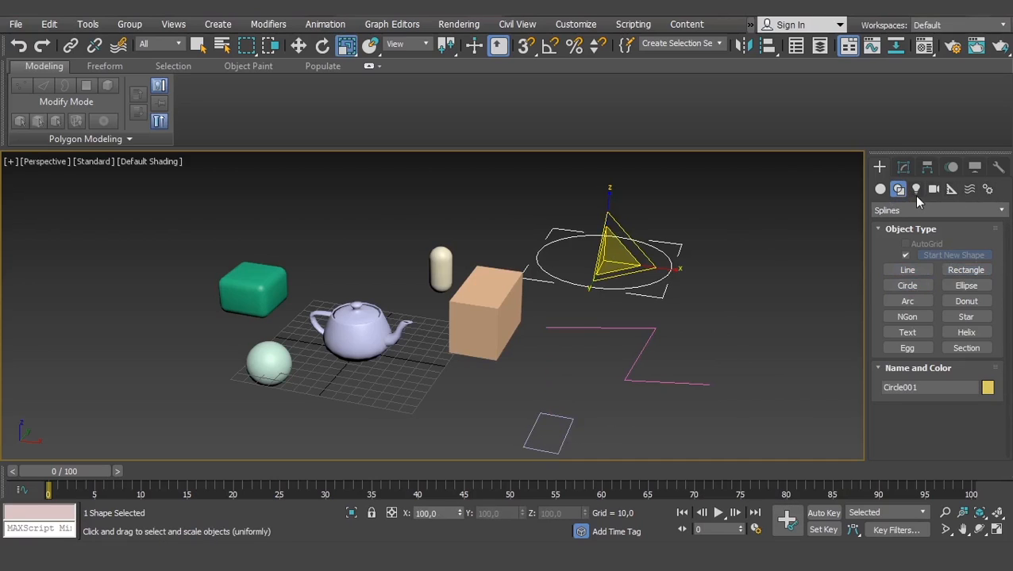
Return to the Standard Primitives category, try a region selection across all the objects, and select only the teapot
left_click(880, 190)
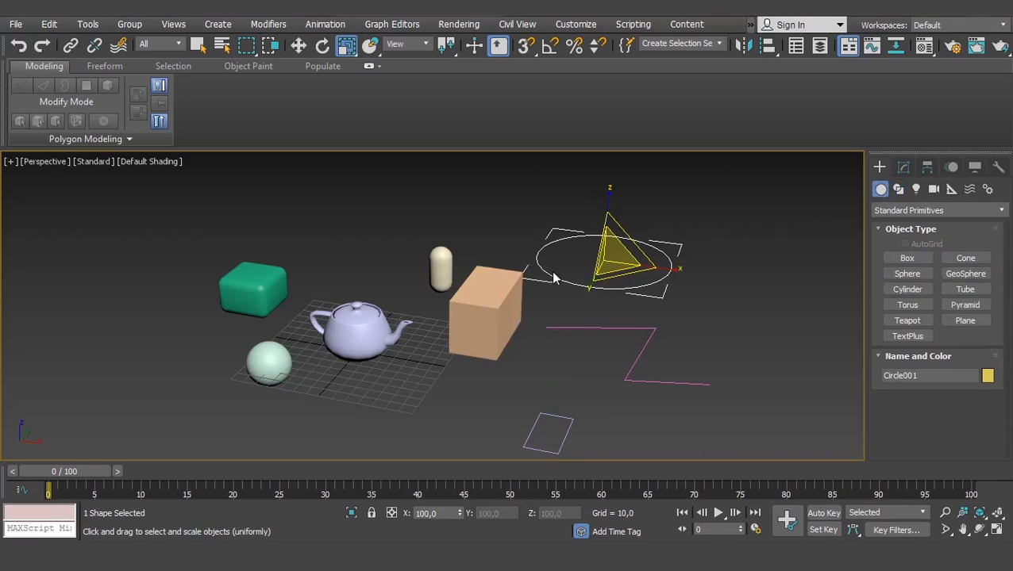
scroll(457, 292, "down", 3)
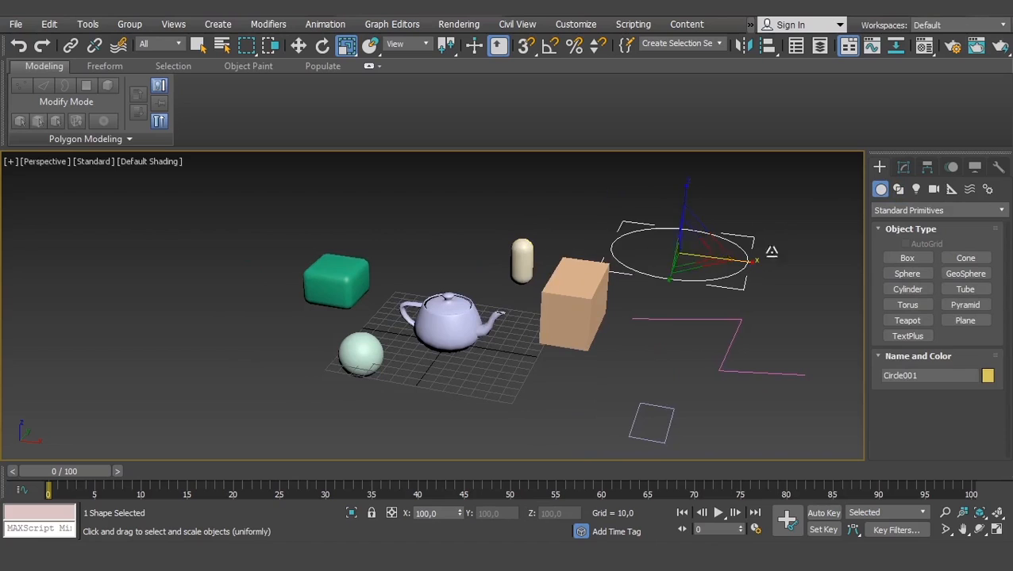
left_click_drag(861, 220, 310, 451)
left_click(466, 384)
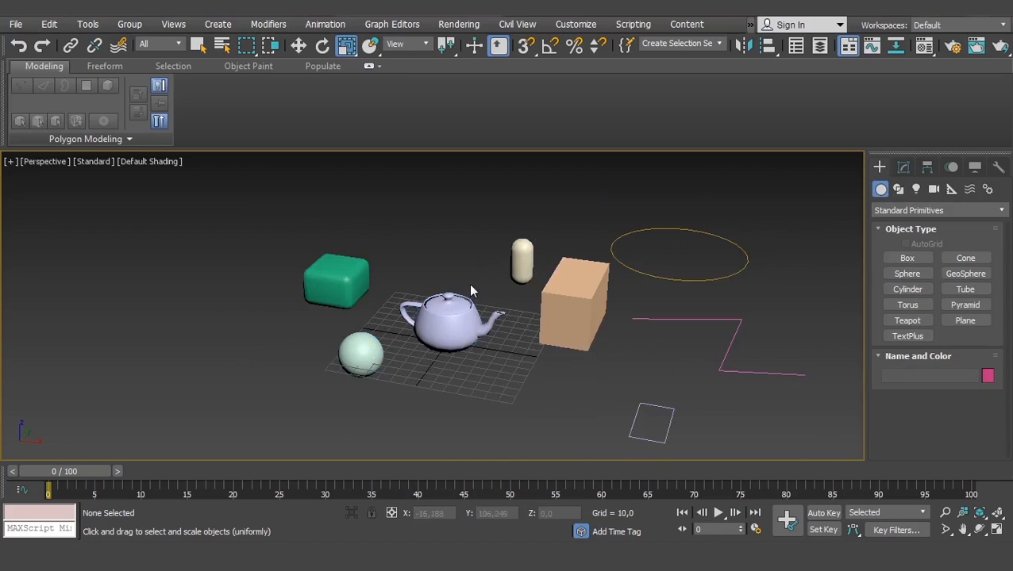
left_click(421, 353)
scroll(497, 375, "up", 2)
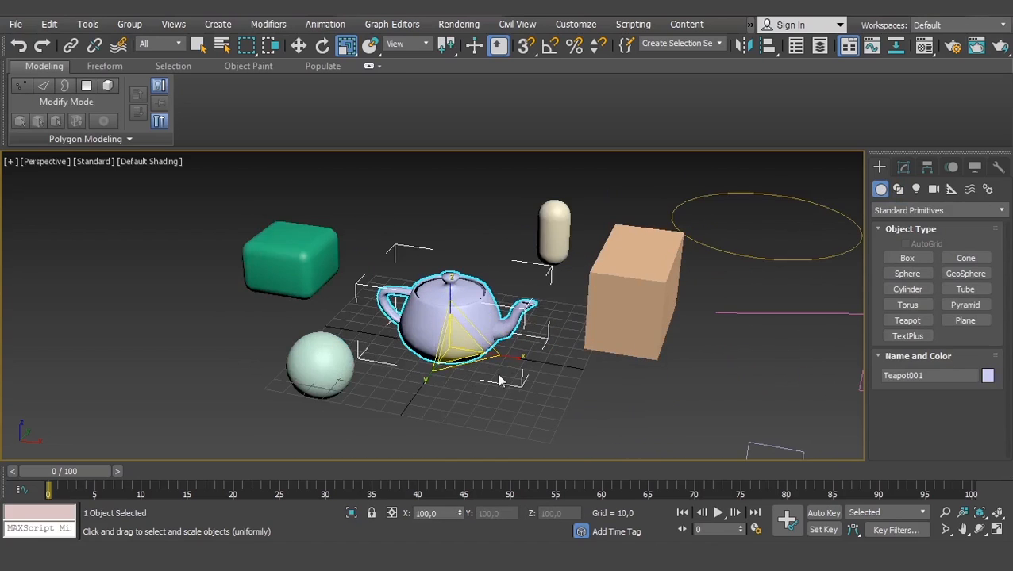
Select the box beside the teapot and enlarge it through its parameters to about 116.5 long, 80 wide and 62.6 high
middle_click_drag(536, 366, 453, 393)
left_click(514, 329)
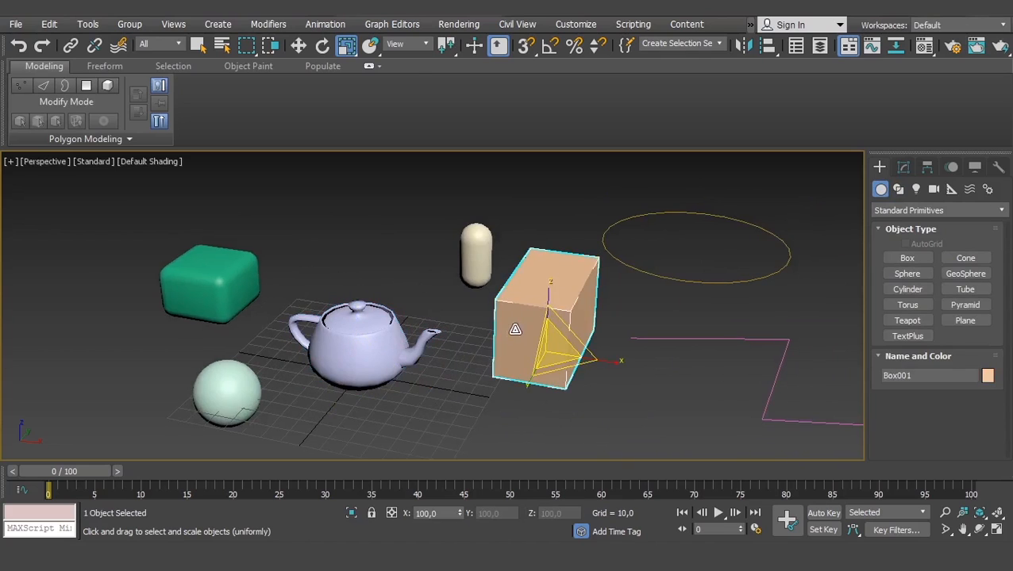
middle_click_drag(514, 329, 468, 317, "alt")
key("r")
key("r")
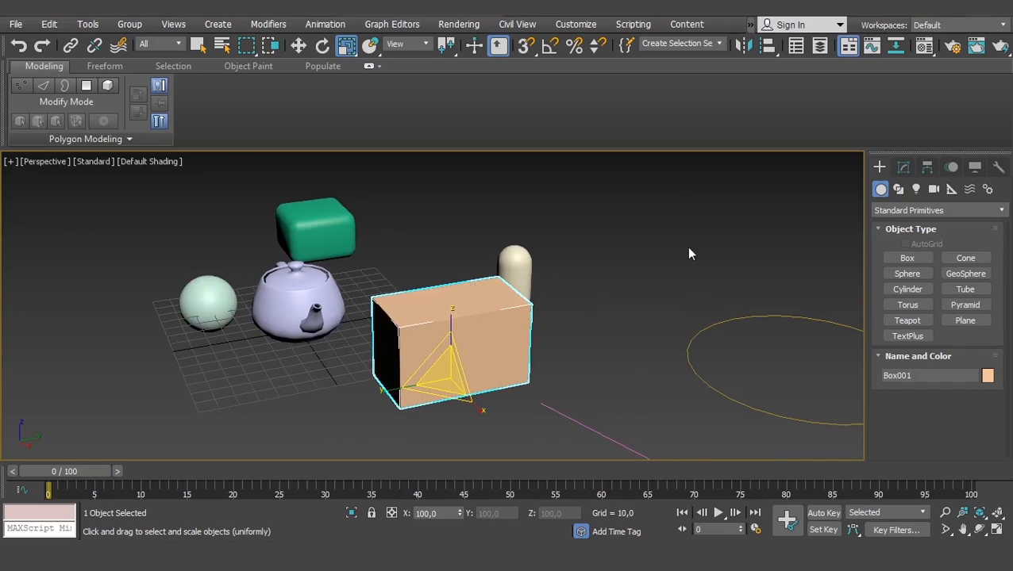
left_click(903, 166)
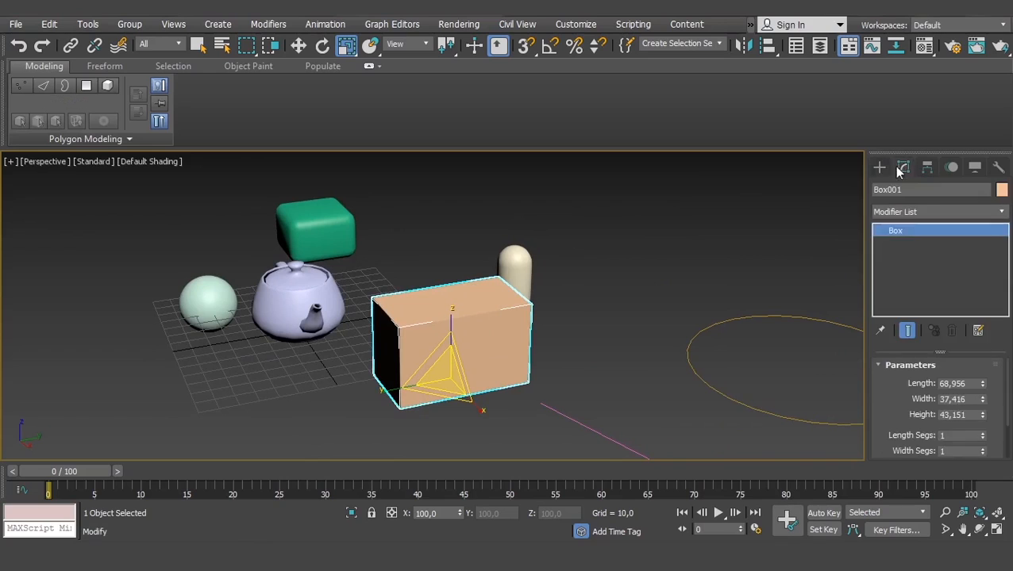
left_click(881, 168)
left_click(903, 168)
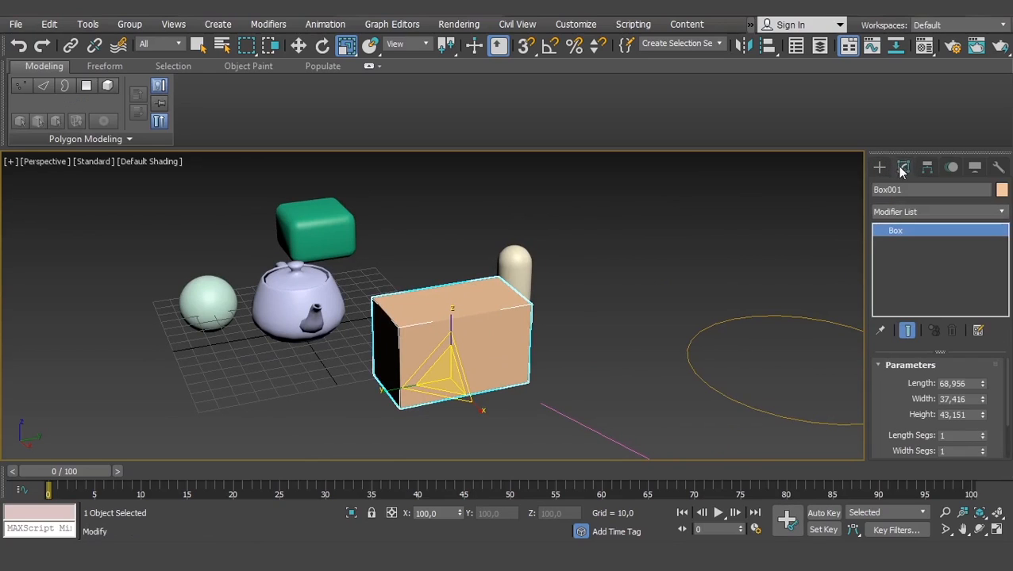
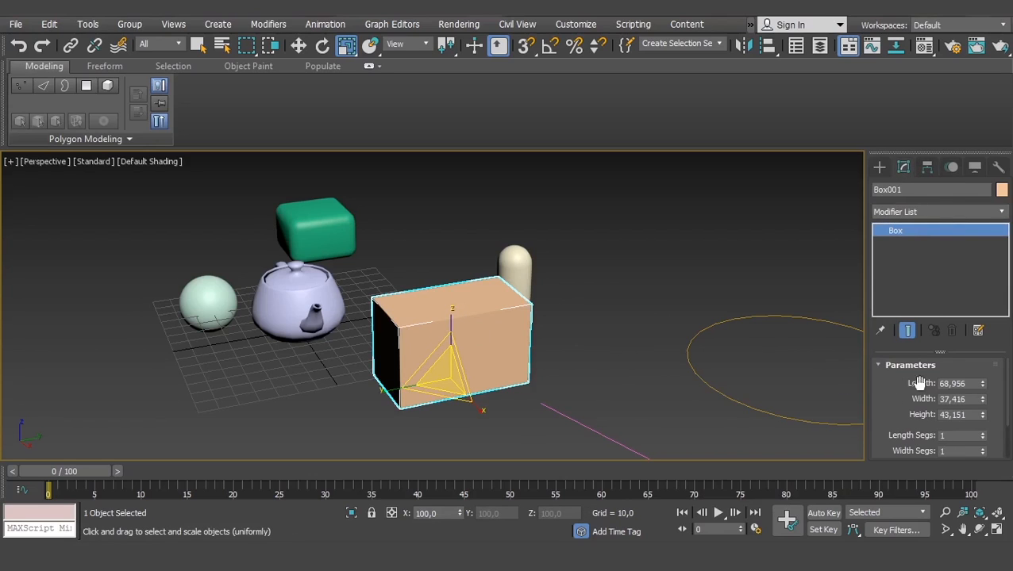
left_click_drag(982, 389, 952, 322)
middle_click_drag(669, 305, 773, 342, "alt")
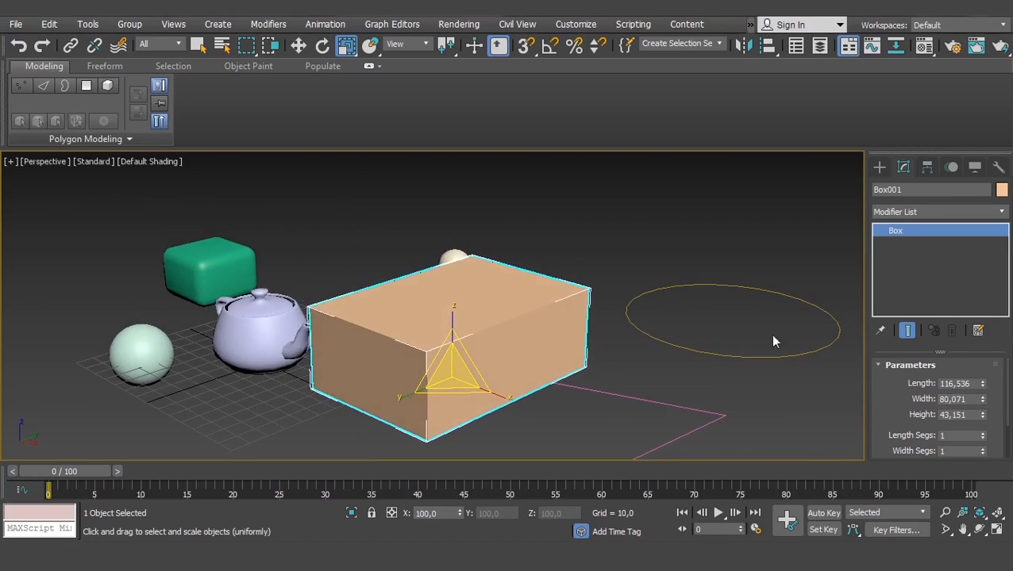
left_click_drag(980, 414, 989, 365)
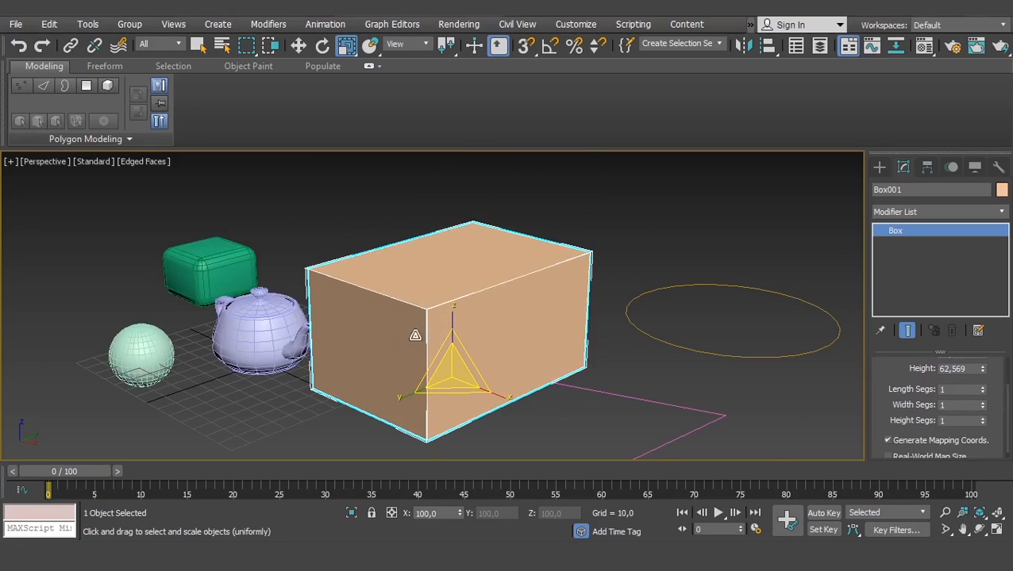
Show edged faces in the viewport and give the box 4 length, 2 width and 2 height segments
scroll(490, 298, "up", 4)
key("F4")
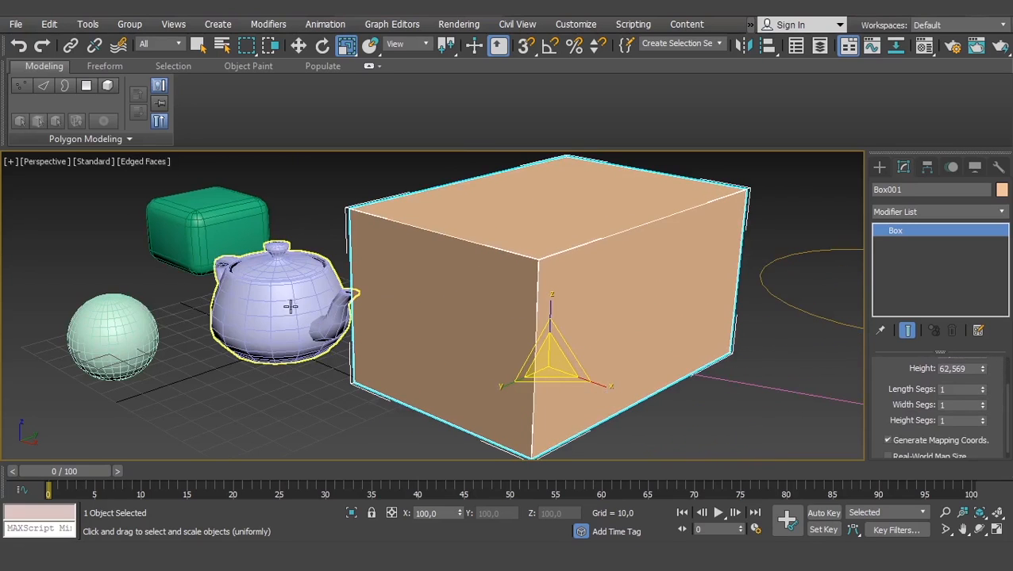
middle_click_drag(318, 314, 296, 317)
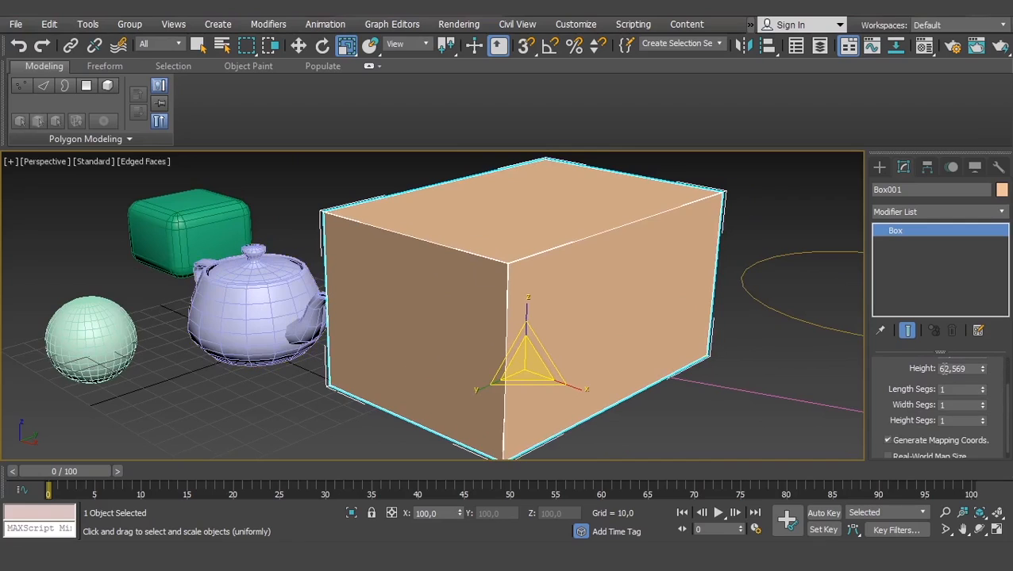
left_click(983, 387)
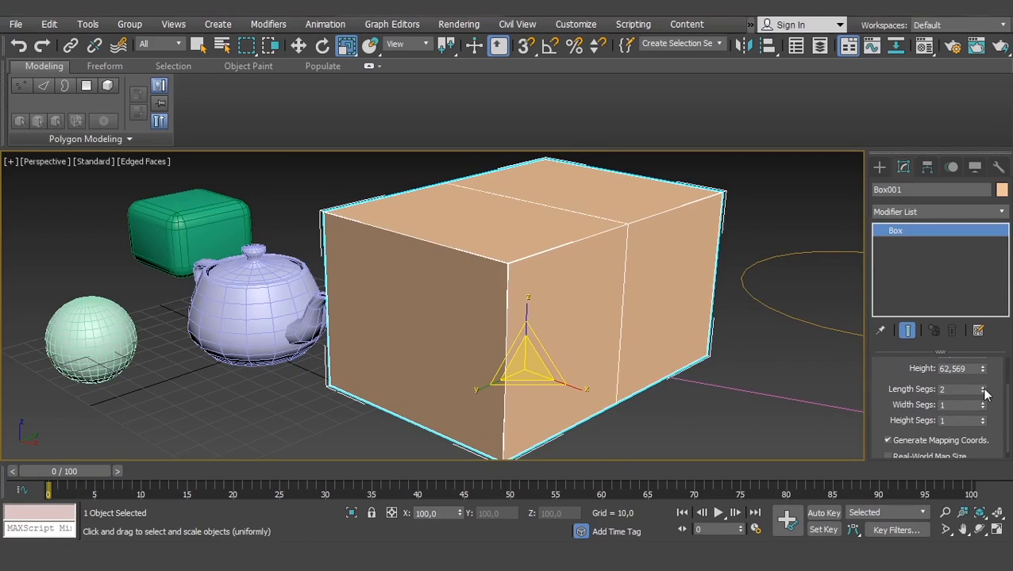
left_click(982, 387)
left_click(982, 386)
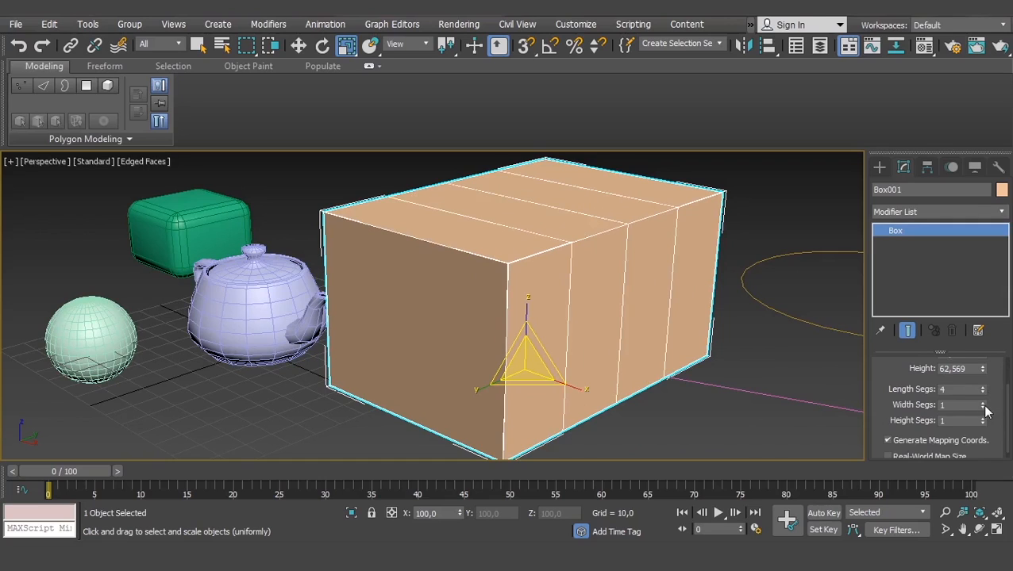
left_click(982, 403)
left_click(982, 419)
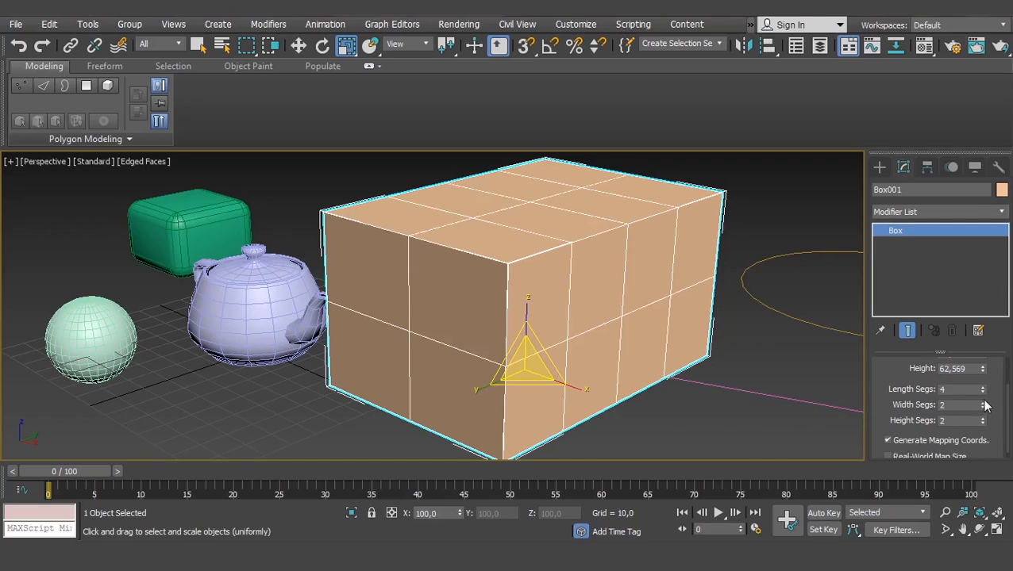
Examine the modify parameters of the green chamfer box and the circle spline, and reselect the large box
left_click(188, 230)
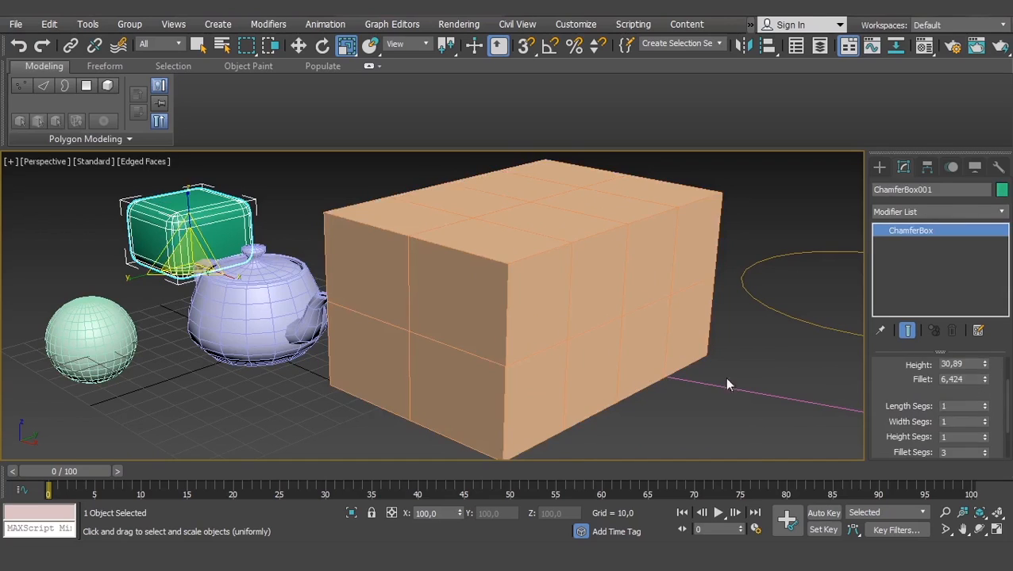
scroll(878, 370, "up", 3)
left_click(806, 327)
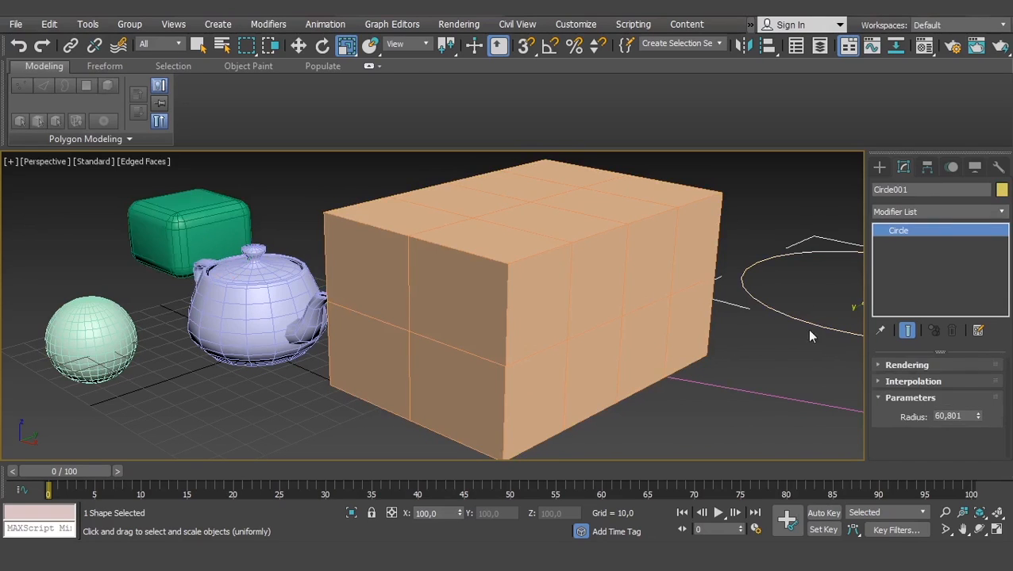
key("z")
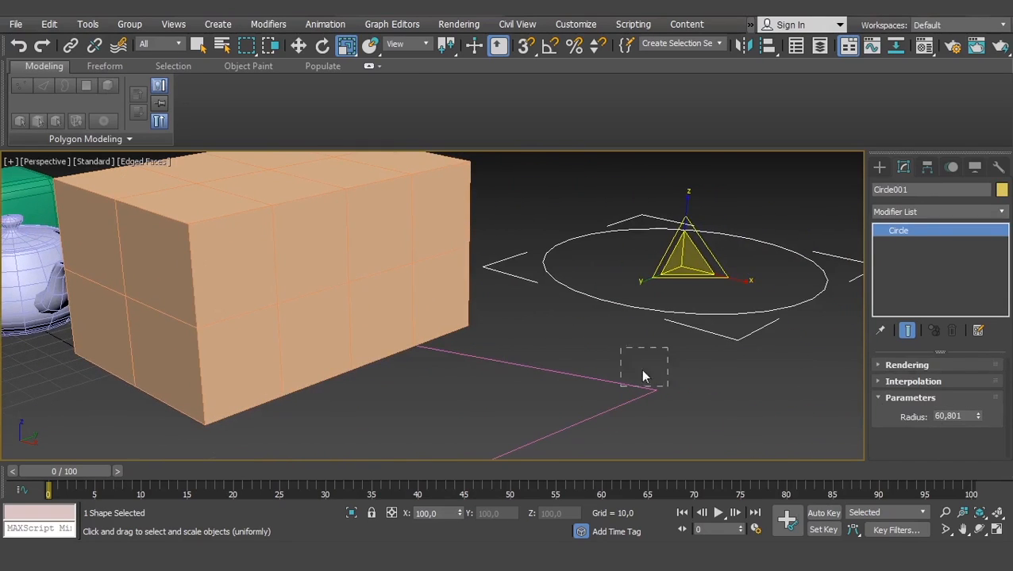
left_click_drag(642, 371, 603, 388)
middle_click_drag(357, 359, 483, 357)
scroll(508, 340, "down", 3)
left_click(465, 265)
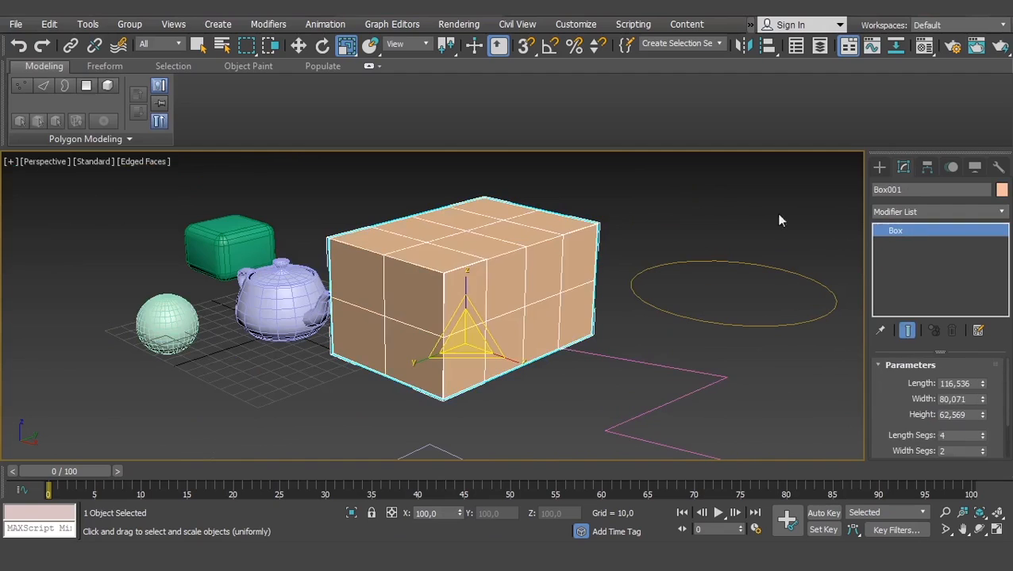
Select all the objects in the scene with a region selection and delete them
scroll(396, 291, "down", 4)
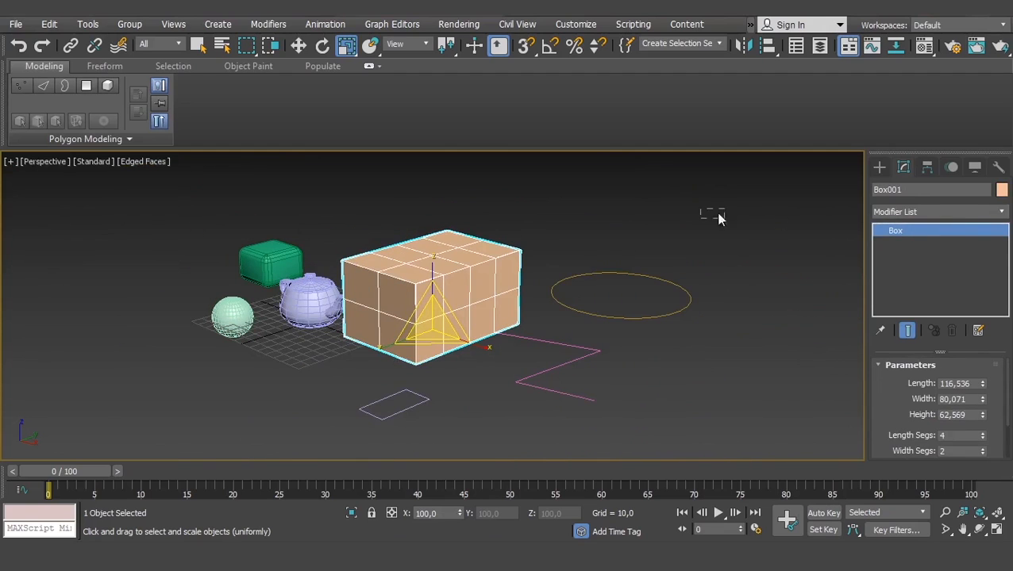
left_click_drag(181, 437, 182, 442)
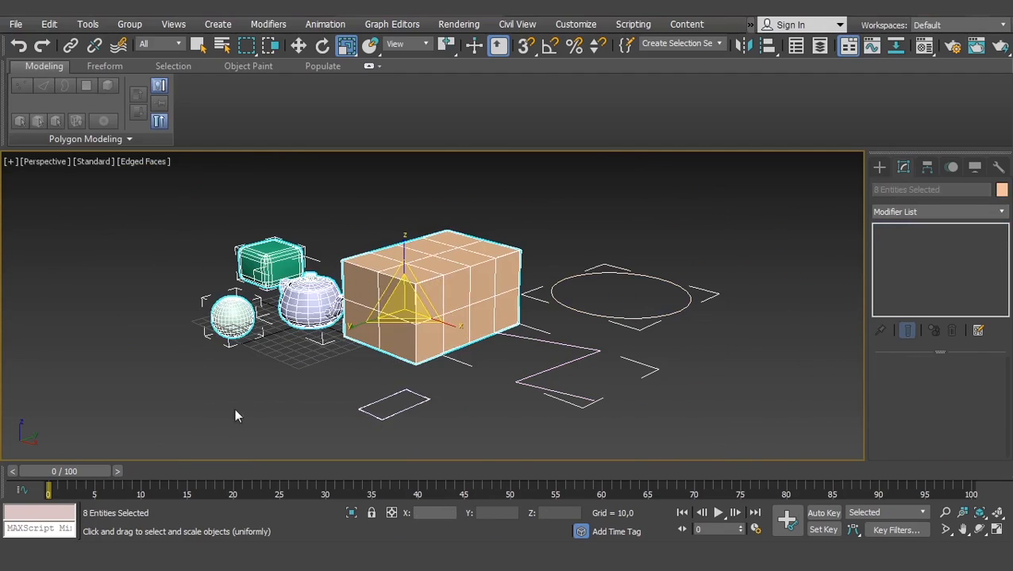
key("Delete")
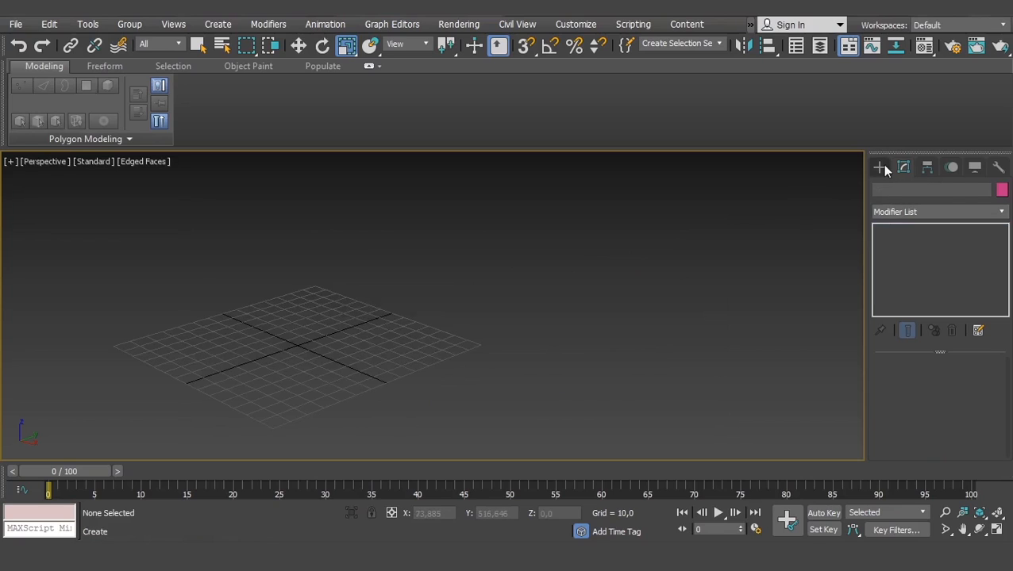
Create a thin flat Box covering the whole home grid, about 136 by 136 and 6.4 high, and finish the command
left_click(879, 167)
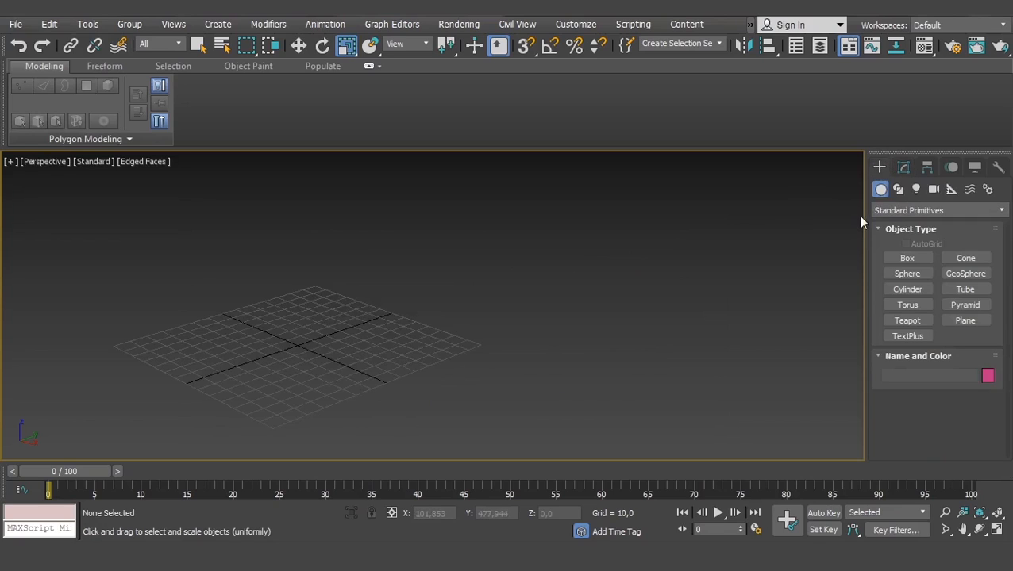
left_click(926, 255)
middle_click_drag(204, 314, 294, 322)
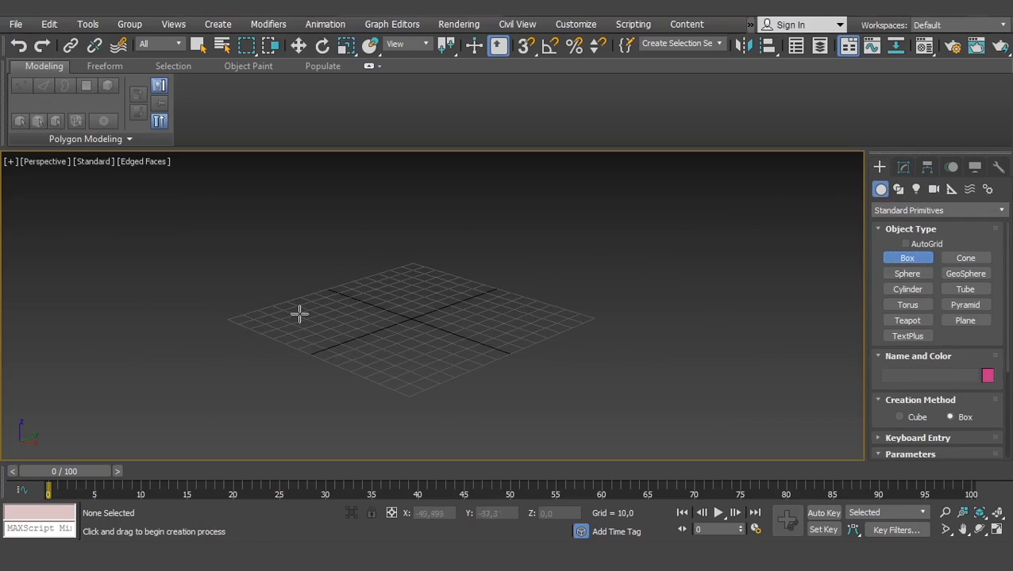
left_click_drag(238, 316, 592, 320)
left_click(588, 306)
key("r")
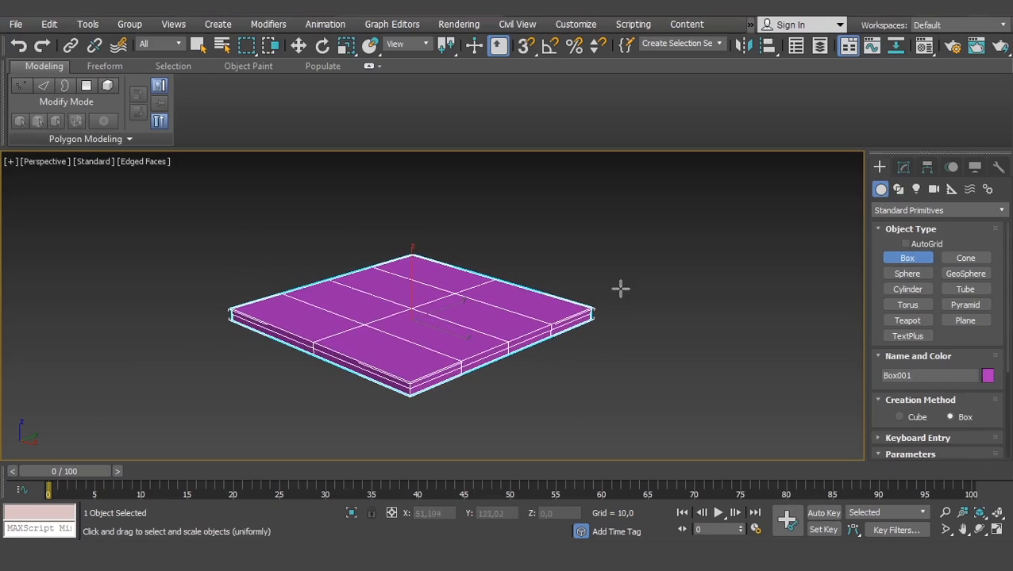
Set the flat box's length and width to 130 and its height to 6
left_click(904, 168)
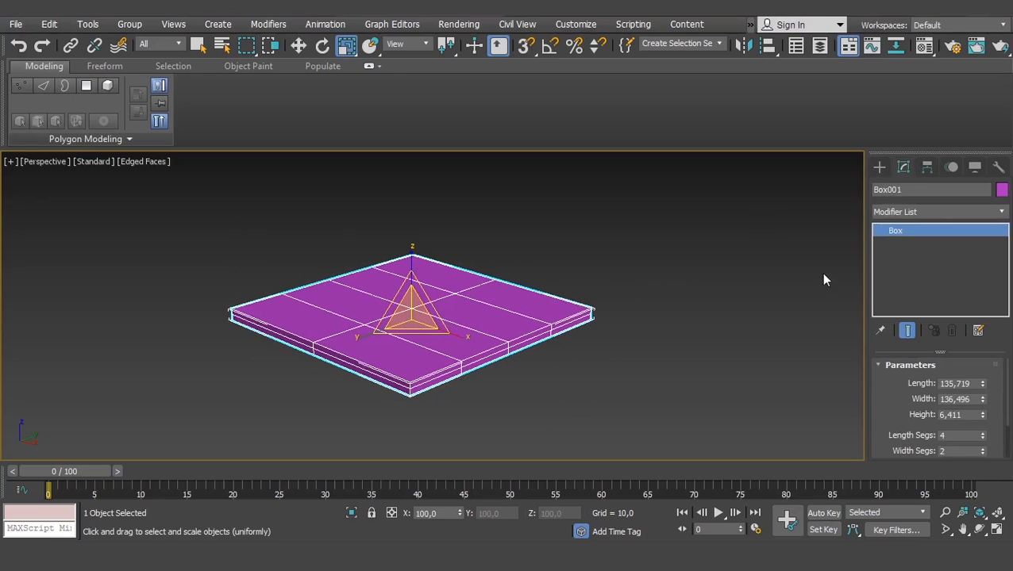
left_click_drag(882, 413, 918, 391)
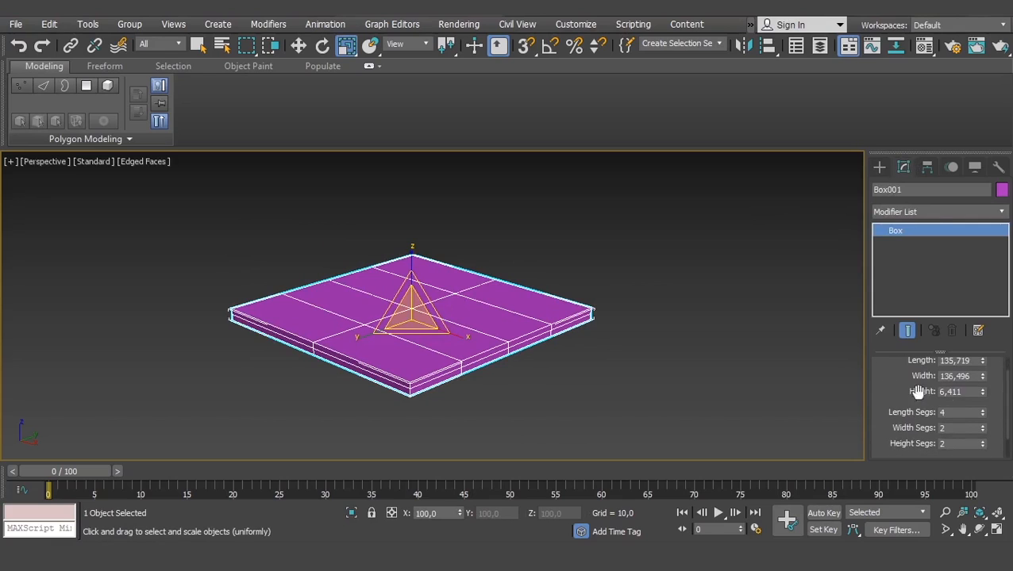
double_click(970, 362)
left_click_drag(893, 378, 919, 405)
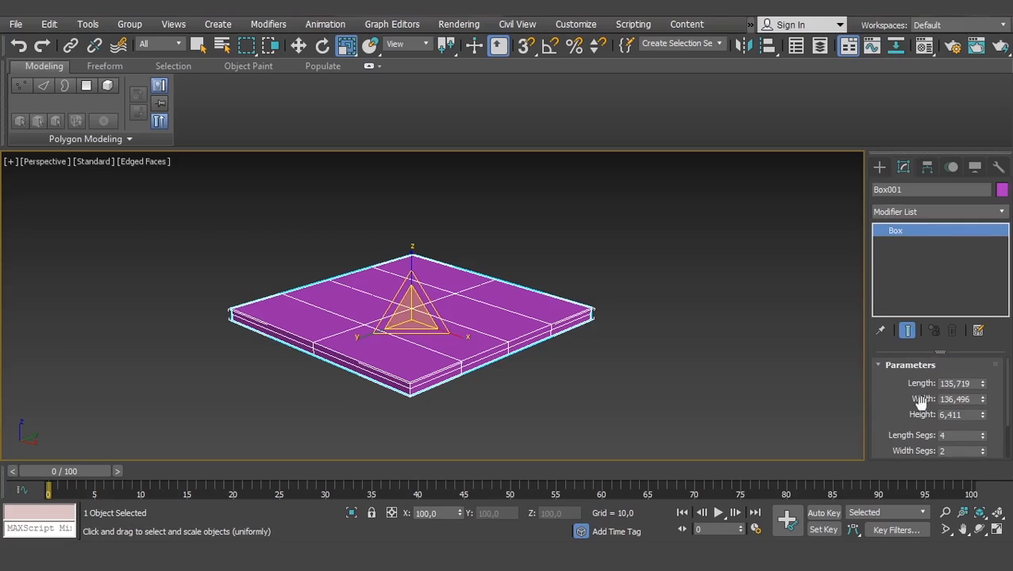
double_click(972, 384)
type("130")
key("Tab")
type("1")
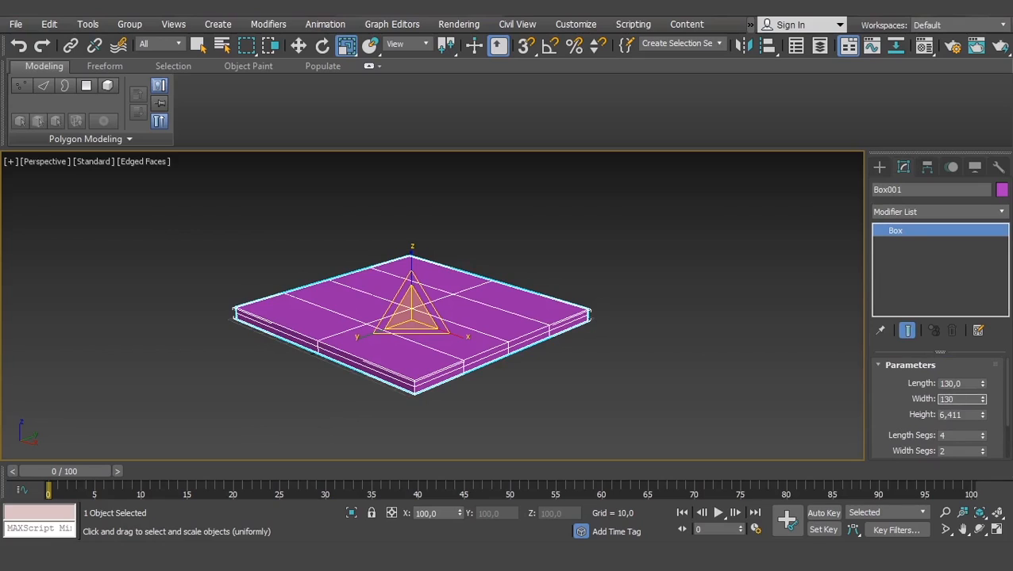
key("Tab")
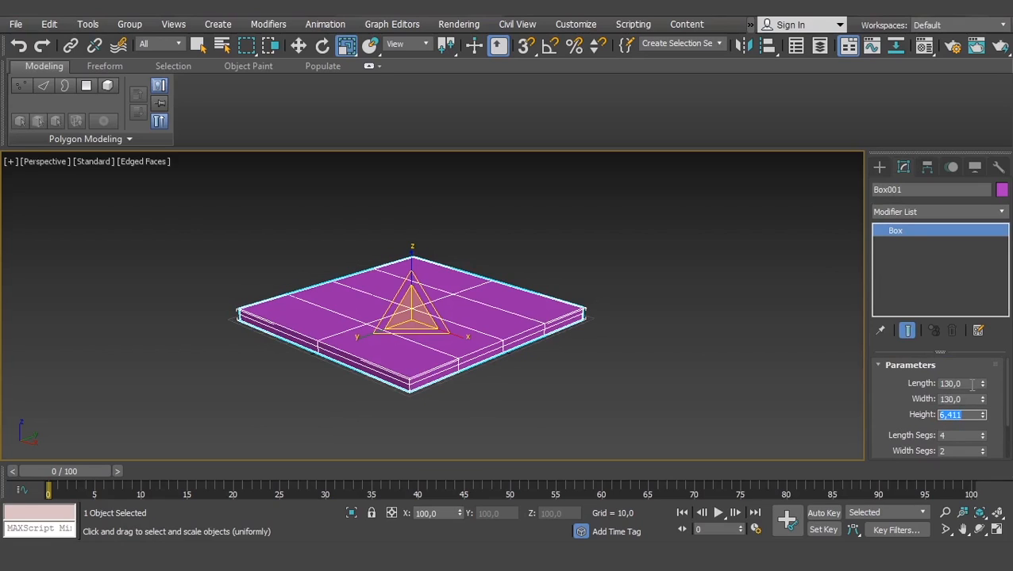
type("6")
key("Return")
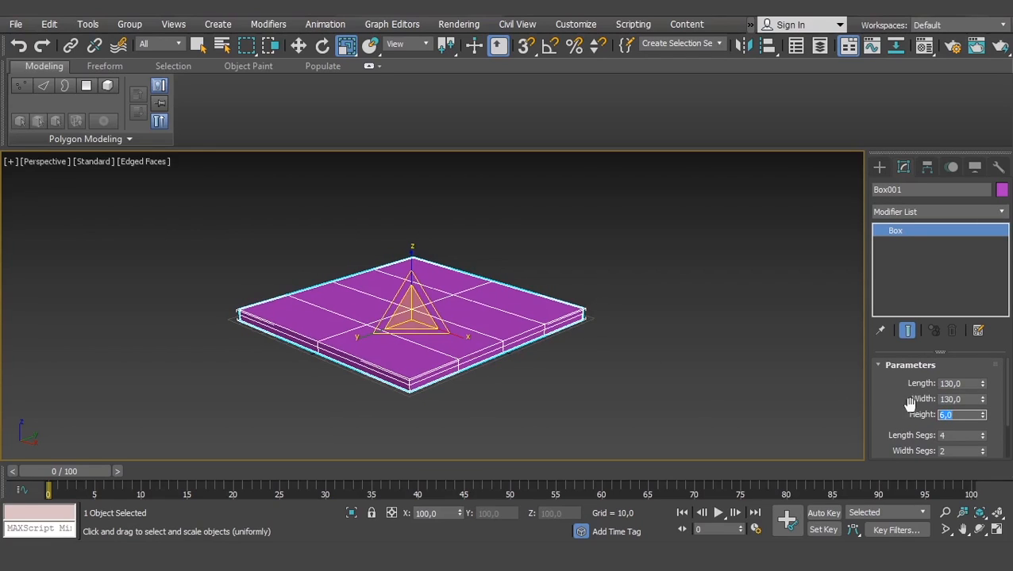
Reduce the flat box's length, width and height segments to 1 each
scroll(887, 413, "down", 1)
scroll(887, 413, "down", 3)
right_click(983, 382)
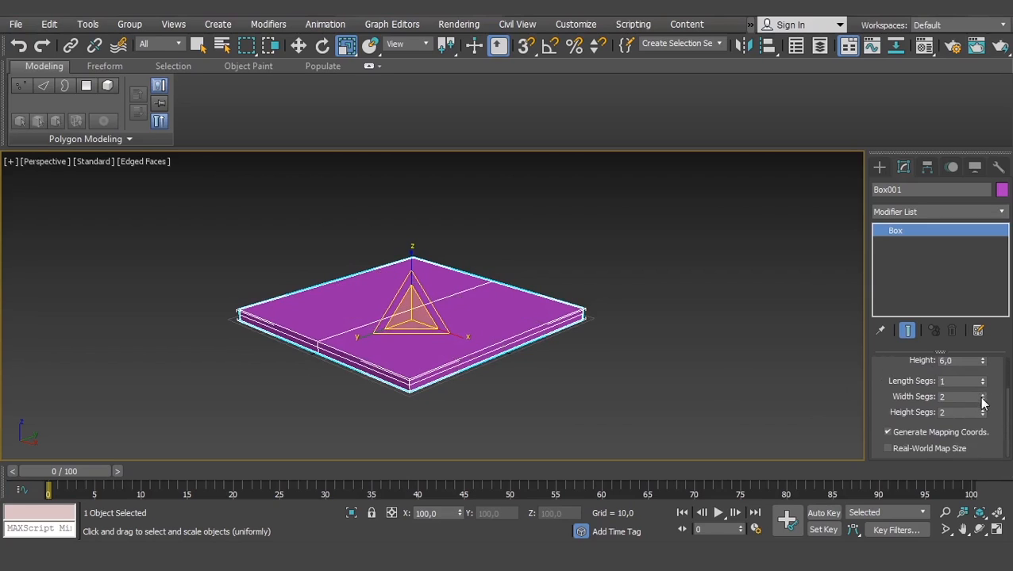
right_click(983, 396)
middle_click_drag(536, 384, 712, 369)
left_click(981, 416)
Move the flat box straight up along Z to about 68 units above the grid as a tabletop
key("w")
middle_click_drag(571, 342, 501, 380)
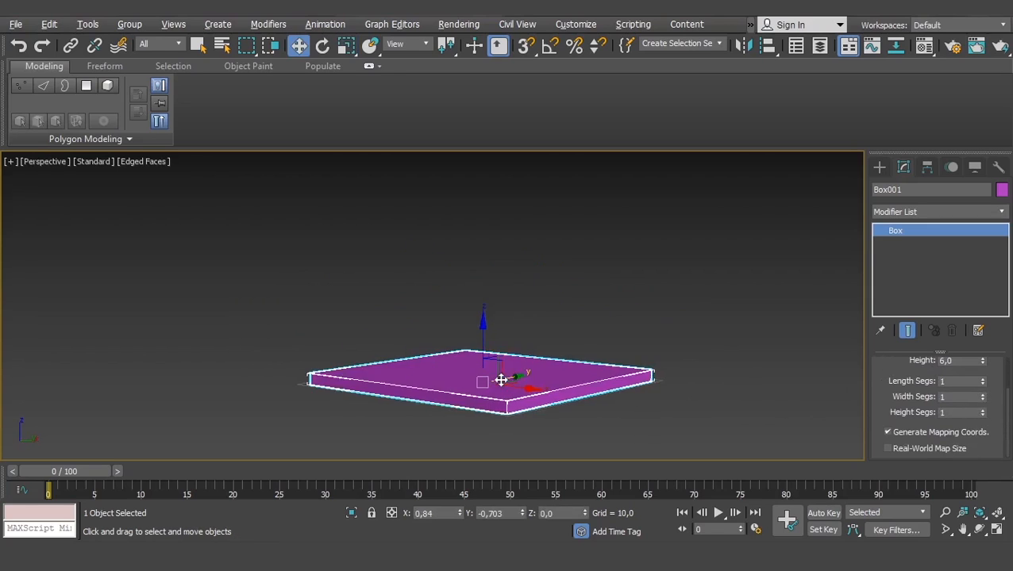
left_click_drag(485, 330, 468, 199)
middle_click_drag(483, 308, 531, 337, "alt")
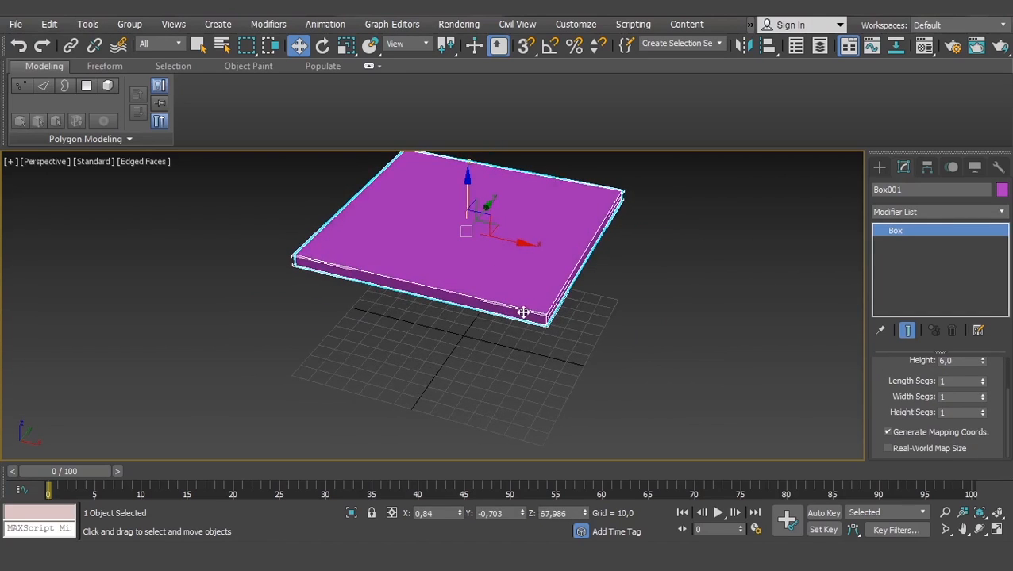
middle_click_drag(598, 322, 597, 316)
left_click_drag(926, 370, 877, 419)
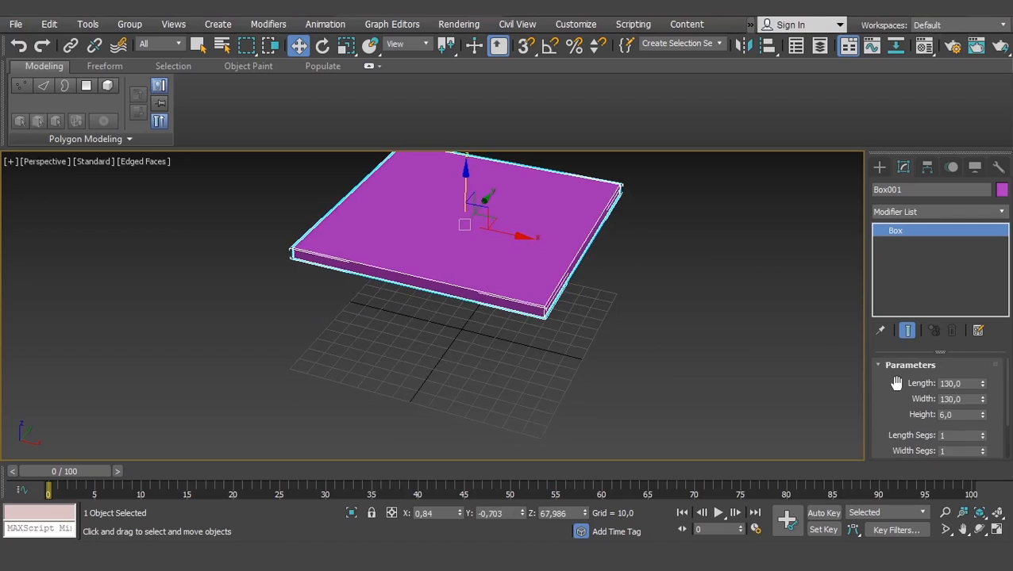
Create a tall Box leg under the tabletop's front corner, about 14.5 by 12.3 and 76 high, and open its parameters for modification
left_click(880, 169)
left_click(907, 258)
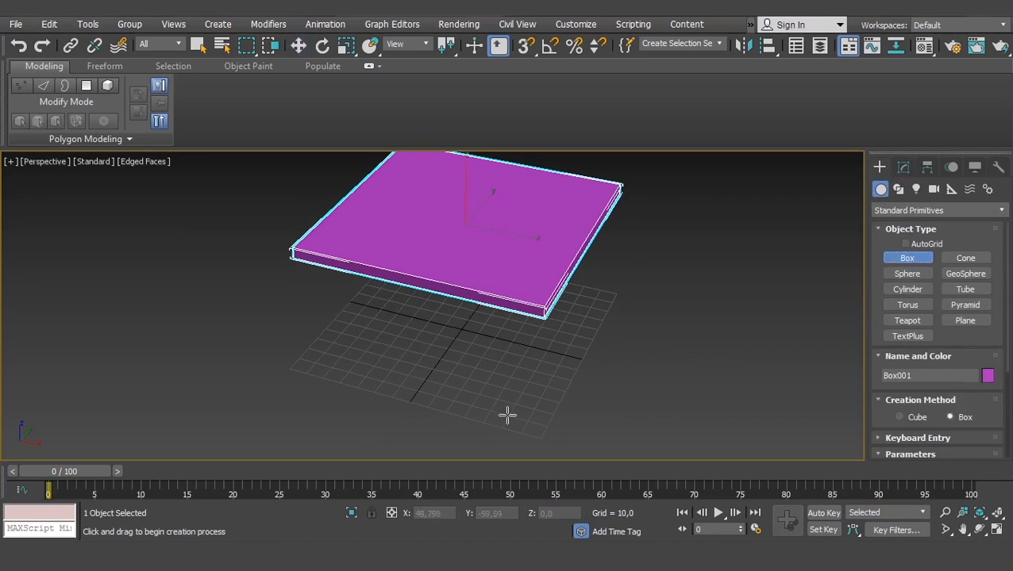
left_click_drag(514, 395, 532, 414)
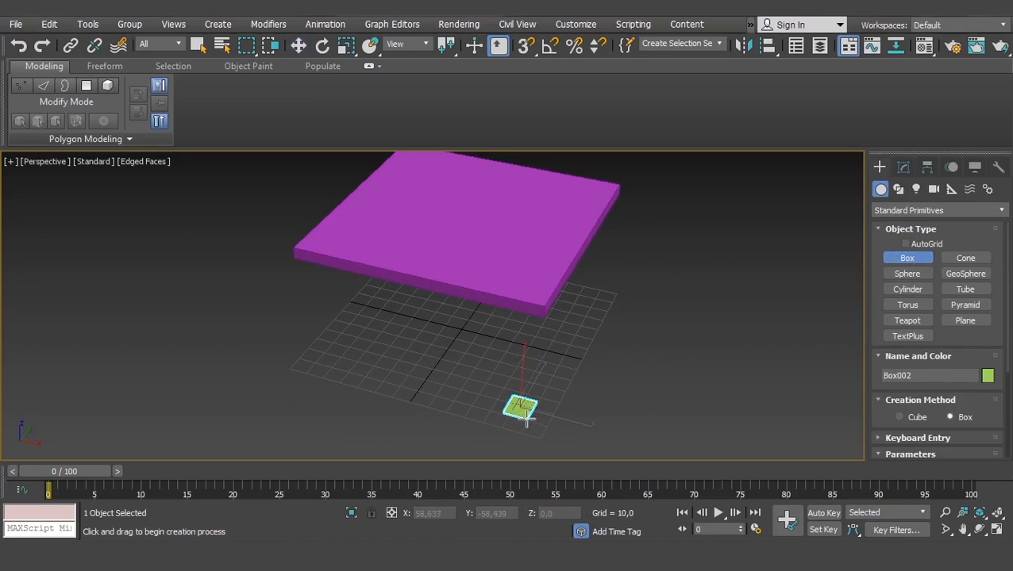
left_click(543, 272)
right_click(614, 305)
middle_click_drag(624, 341, 717, 287, "alt")
left_click(903, 168)
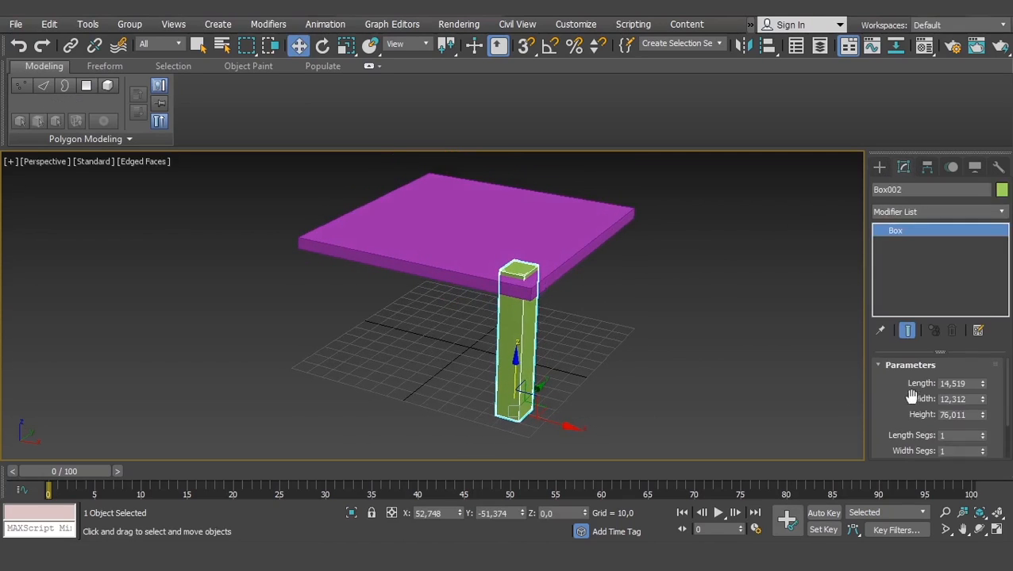
Set the leg's length and width to 10 and its height to 72
left_click(968, 383)
type("10")
key("Tab")
type("10")
key("Tab")
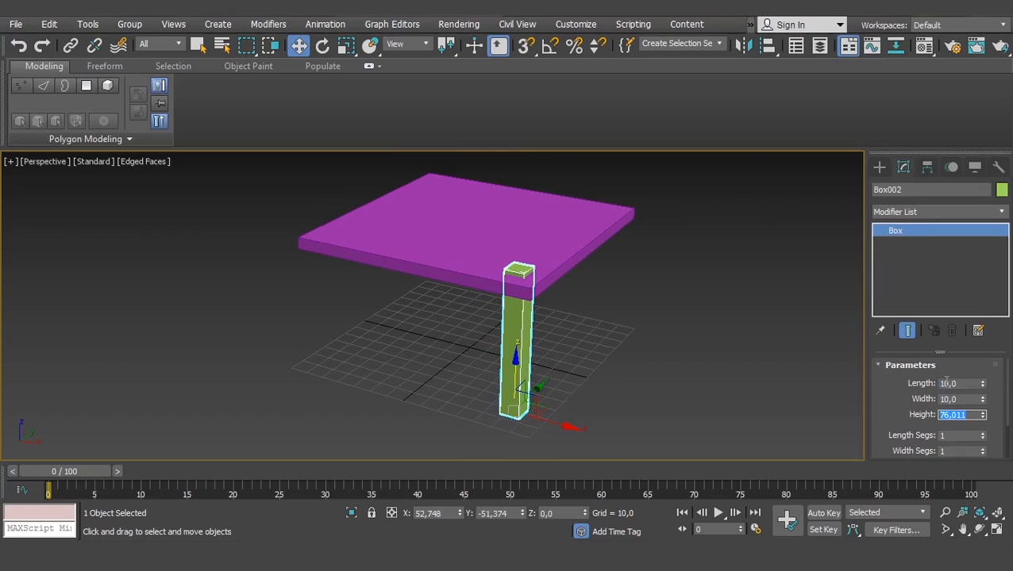
left_click_drag(984, 418, 984, 415)
middle_click_drag(754, 397, 737, 347, "alt")
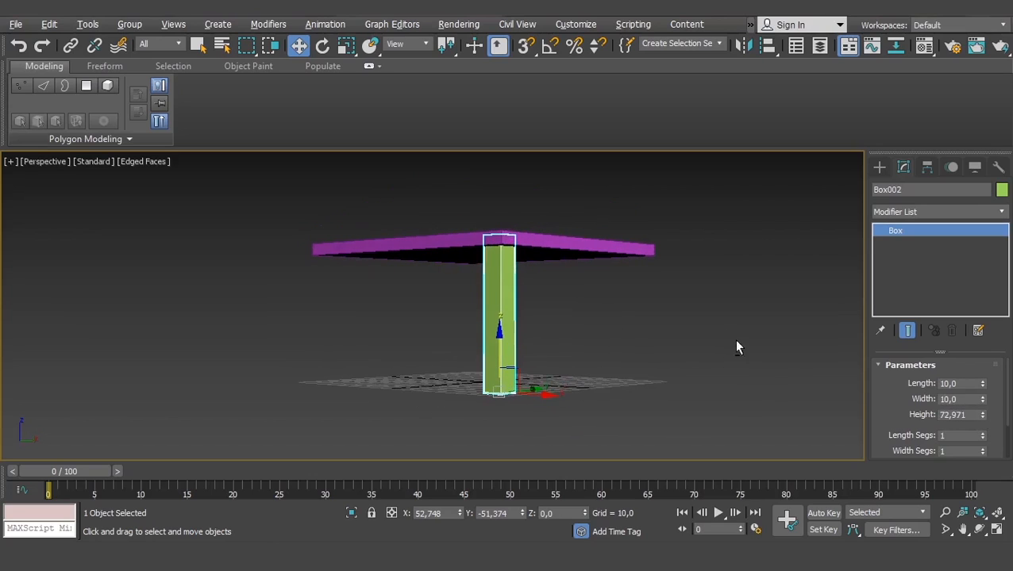
double_click(960, 417)
type("72")
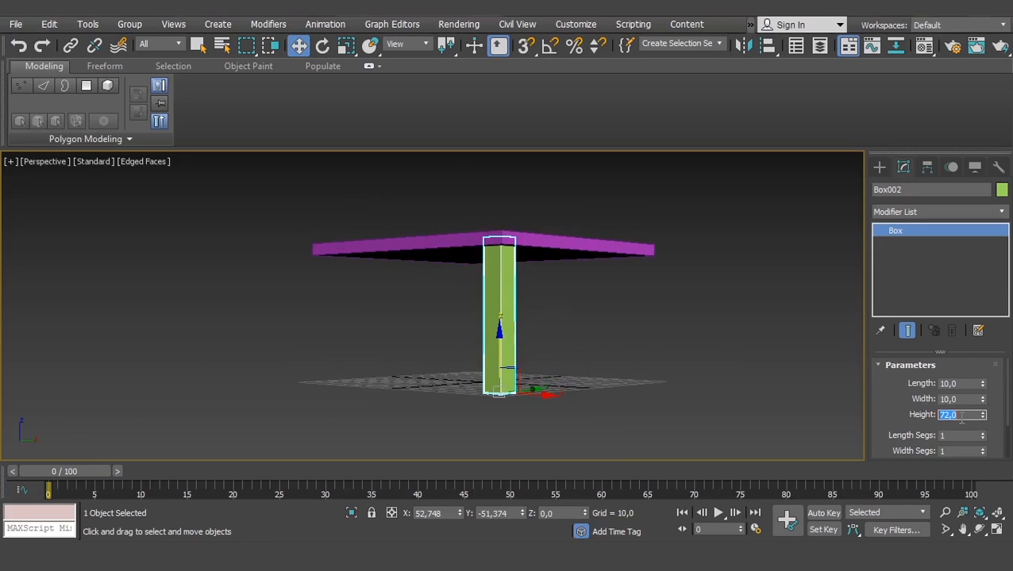
key("Return")
Position the leg exactly at X 52 and Y -52 under the tabletop's corner
middle_click_drag(571, 357, 548, 337, "alt")
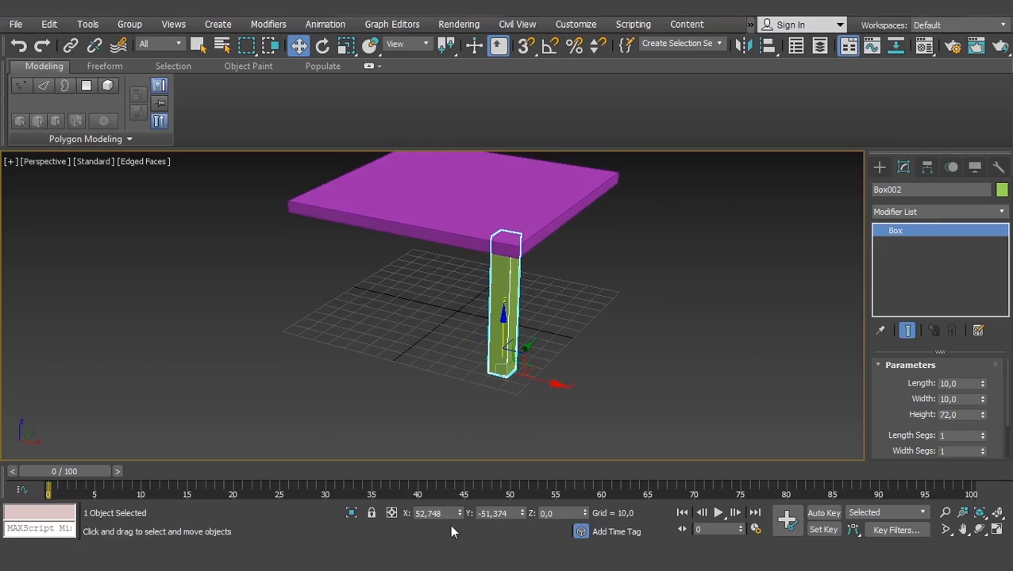
middle_click_drag(568, 300, 581, 317, "alt")
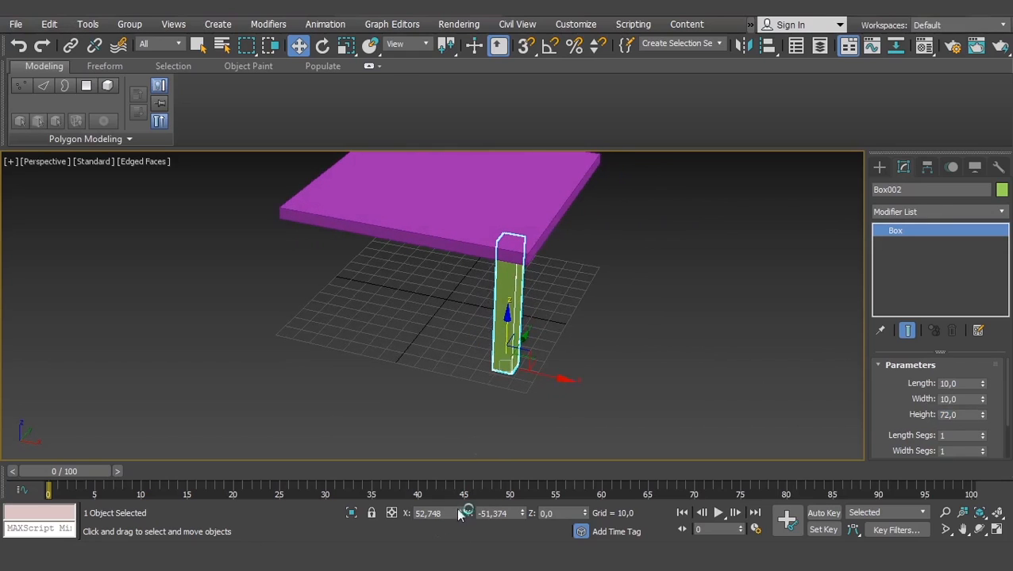
middle_click_drag(518, 370, 535, 362, "alt")
scroll(506, 345, "up", 4)
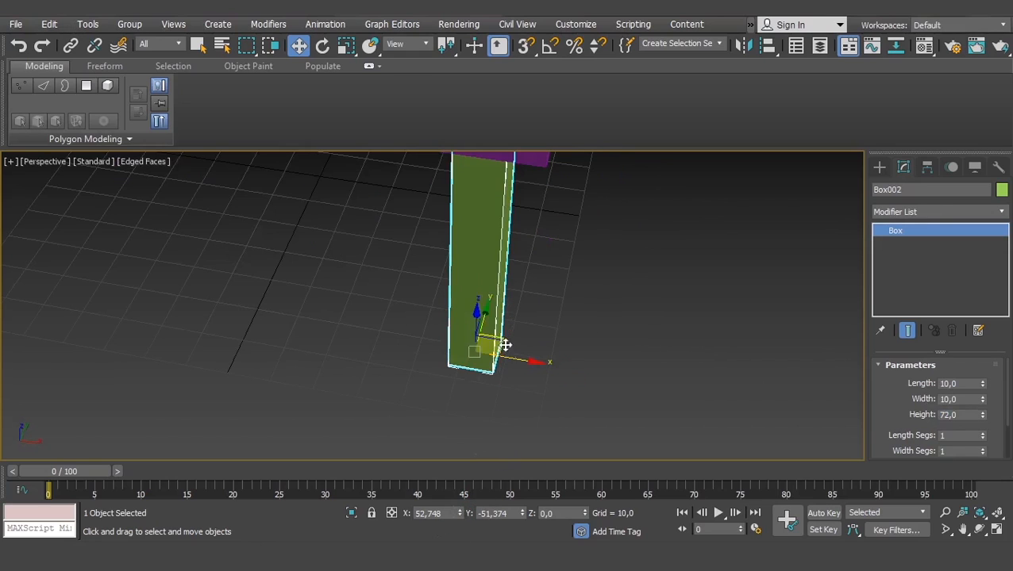
left_click_drag(506, 345, 504, 349)
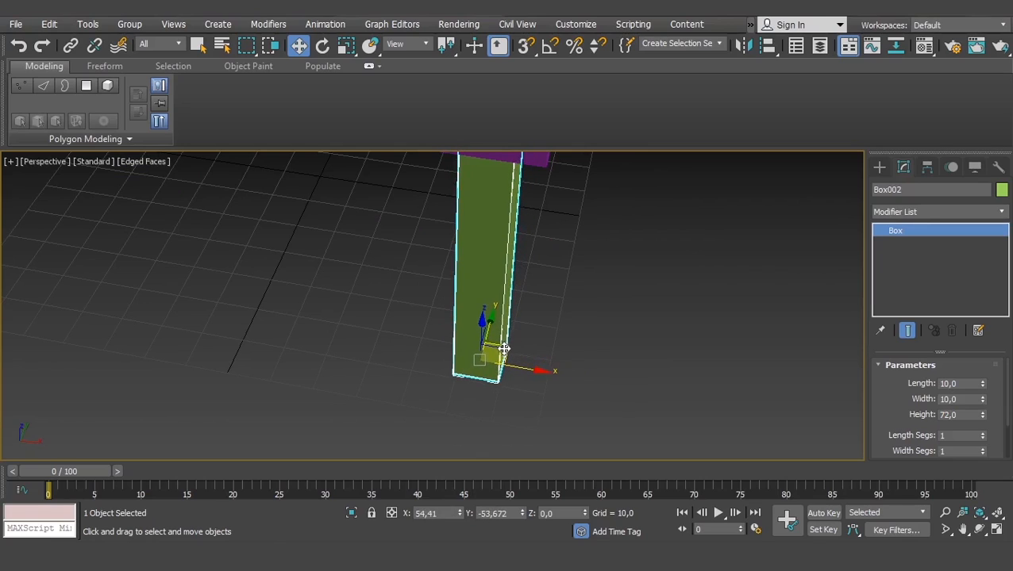
key("ctrl+z")
left_click(446, 512)
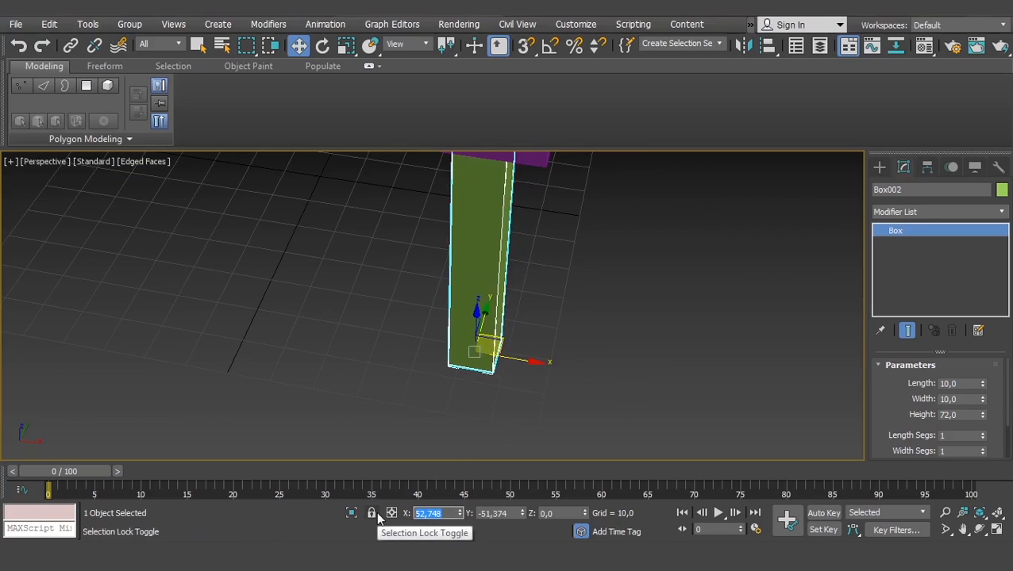
type("52")
key("Return")
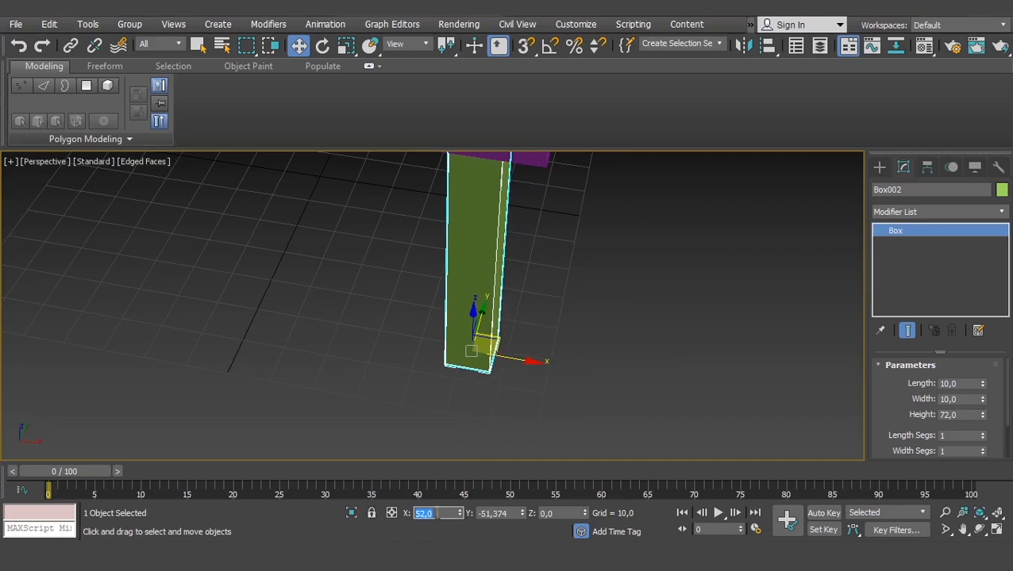
left_click(514, 513)
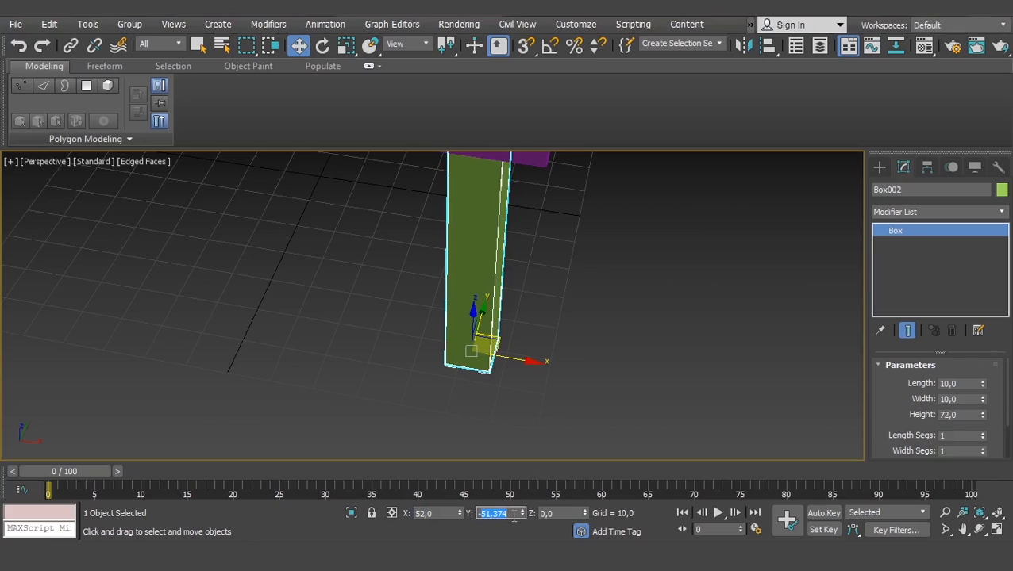
type("-52")
key("Return")
Centre the tabletop at X 0 and Y 0 and set its Z position to 68
middle_click_drag(350, 273, 419, 288, "alt")
scroll(420, 288, "down", 5)
middle_click_drag(482, 288, 461, 242, "alt")
left_click(460, 242)
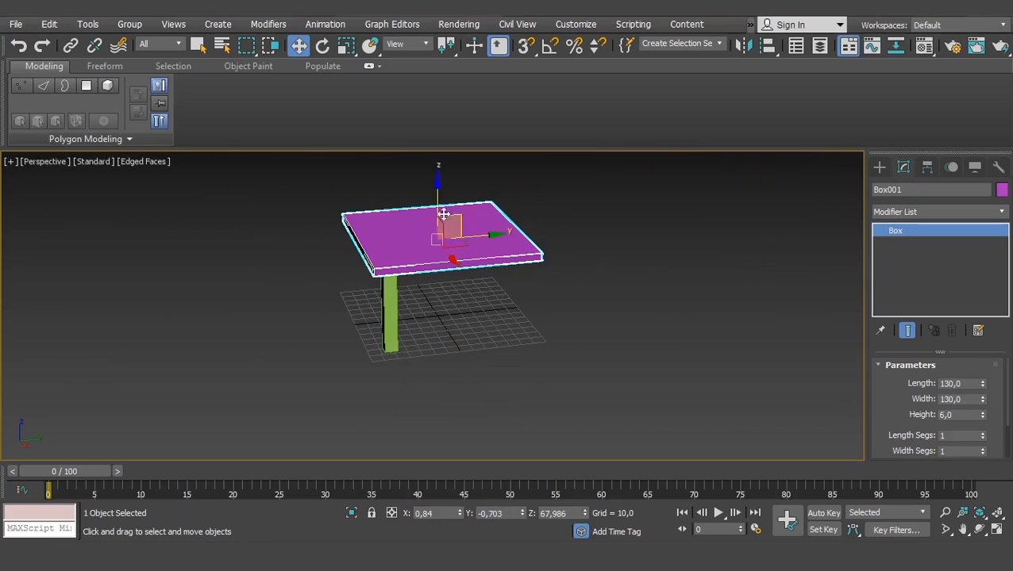
right_click(459, 513)
right_click(521, 513)
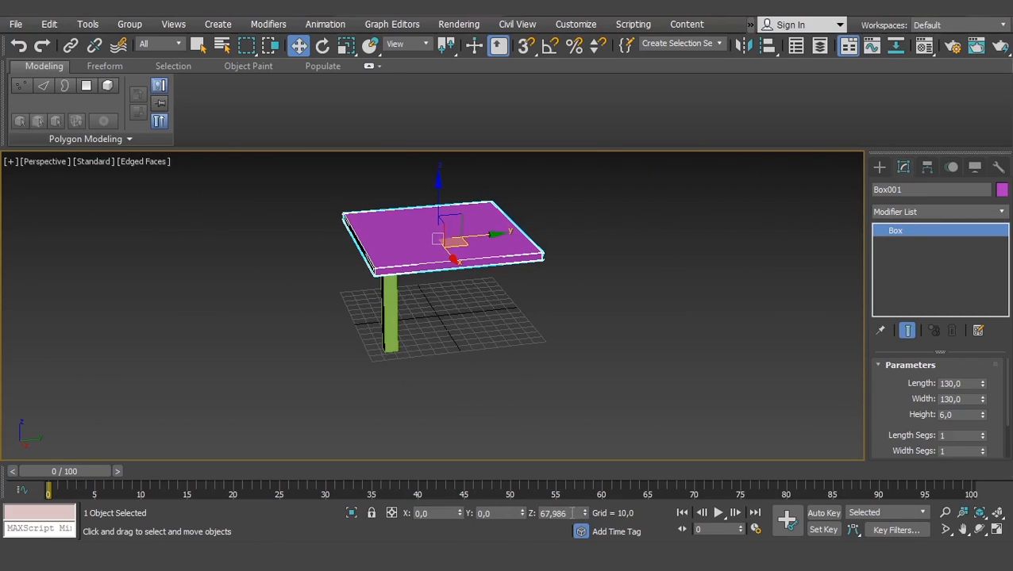
left_click_drag(572, 514, 549, 523)
type("68")
key("Return")
left_click(452, 363)
left_click(439, 357)
middle_click_drag(395, 334, 487, 366, "alt")
left_click(556, 340)
left_click_drag(342, 388, 342, 388)
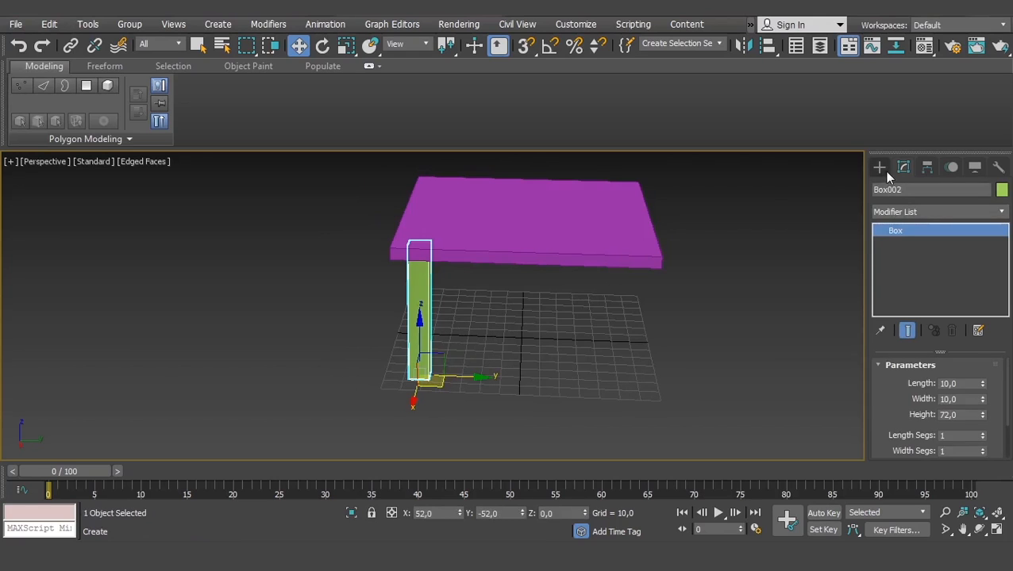
middle_click_drag(631, 398, 498, 357, "alt")
left_click(462, 357)
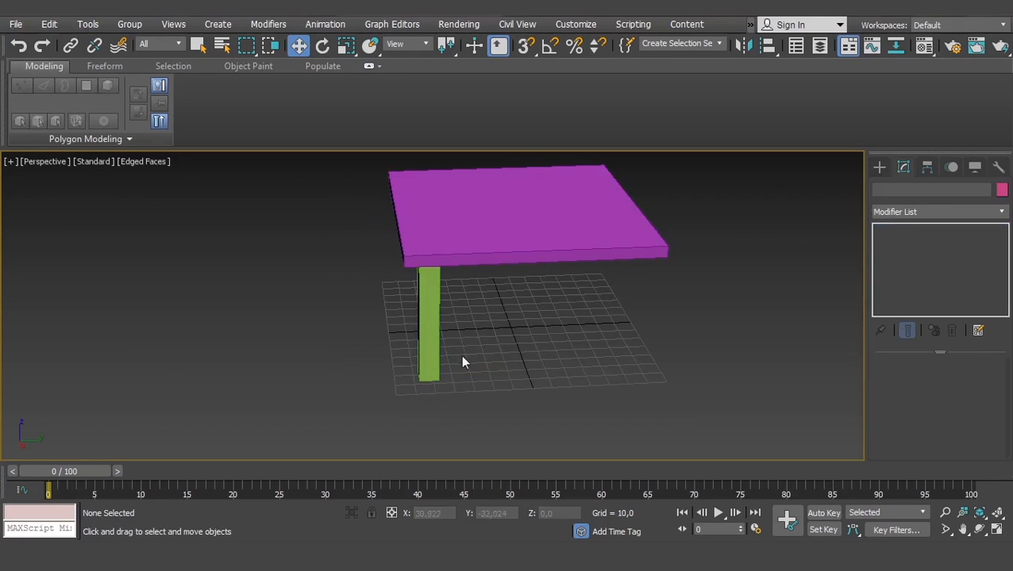
left_click(436, 367)
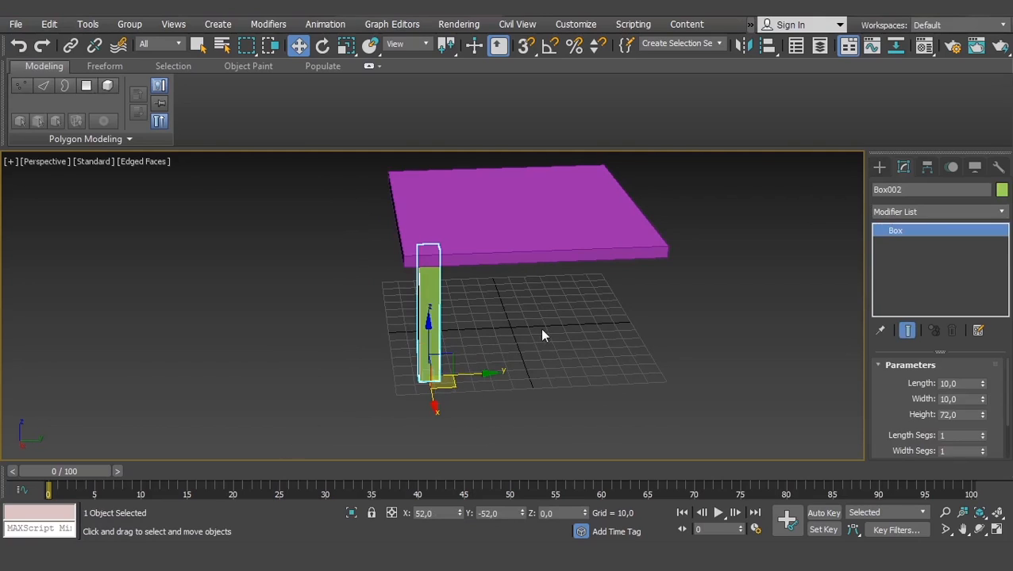
left_click(542, 334)
Clone the leg along Y to about Y 31 as one independent Copy
left_click(428, 371)
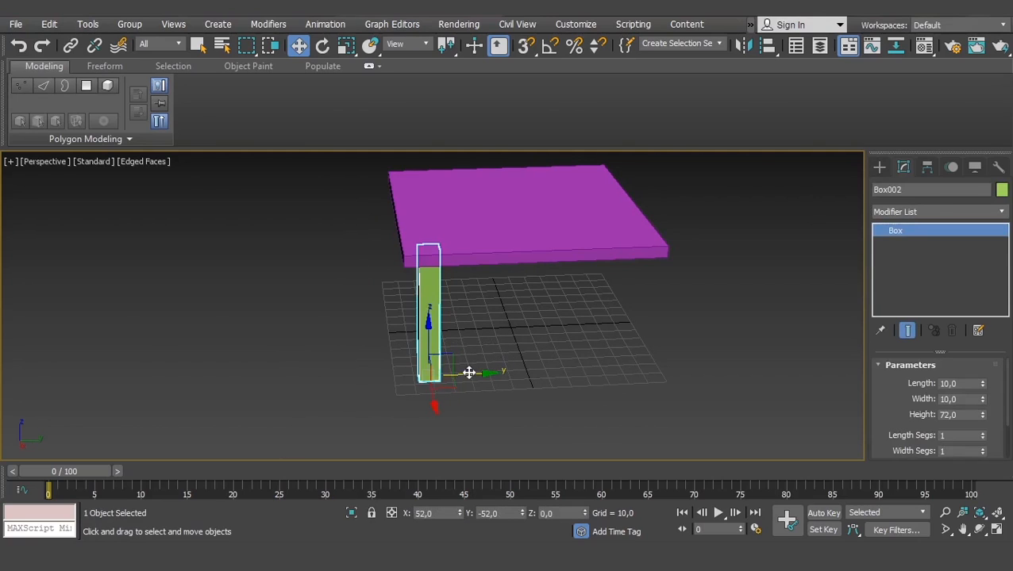
left_click_drag(475, 373, 632, 367, "shift")
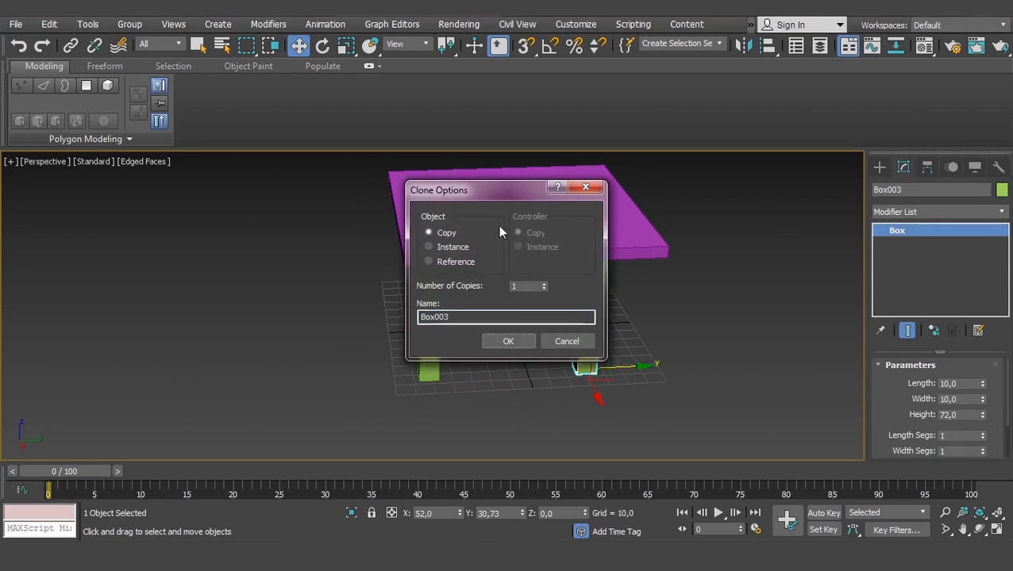
mouse_move(502, 196)
left_mouse_down()
mouse_move(252, 226)
mouse_move(258, 206)
left_mouse_up()
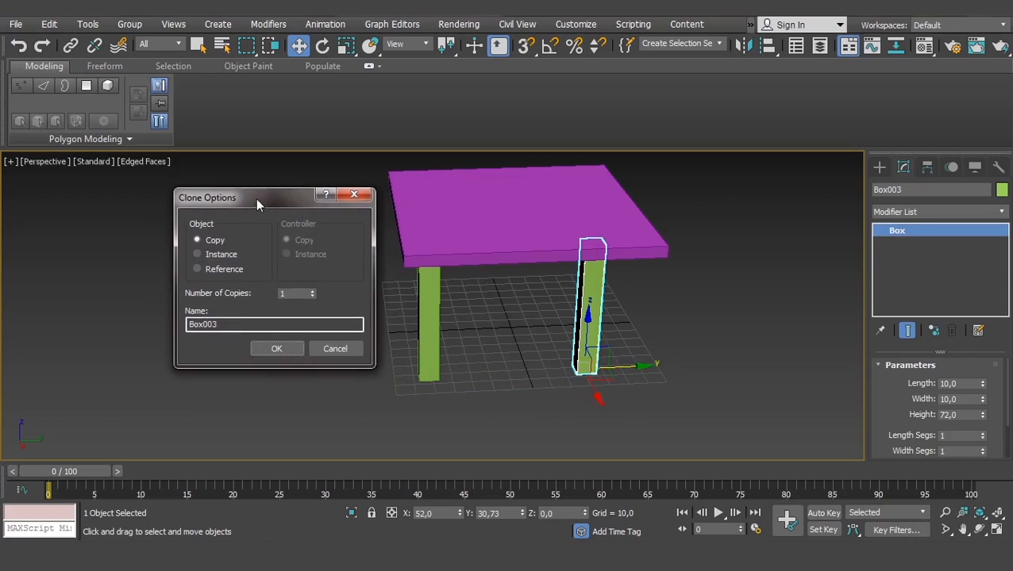
left_click(219, 244)
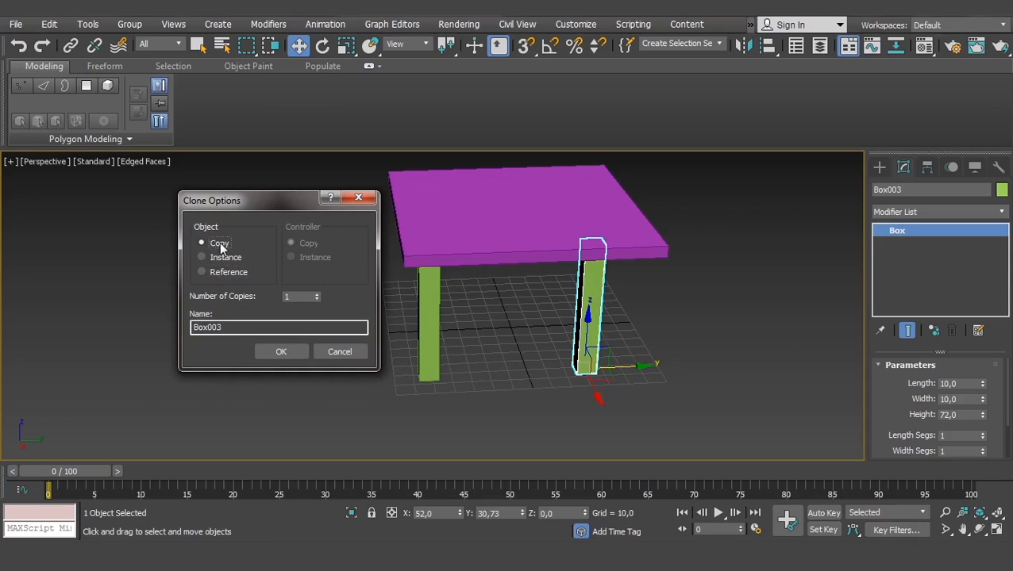
left_click(280, 352)
Set the copied leg's Y position to 52 to mirror the first leg
mouse_move(592, 352)
middle_mouse_down()
mouse_move(553, 373)
mouse_move(526, 364)
mouse_move(554, 369)
middle_mouse_up()
key("space")
key("space")
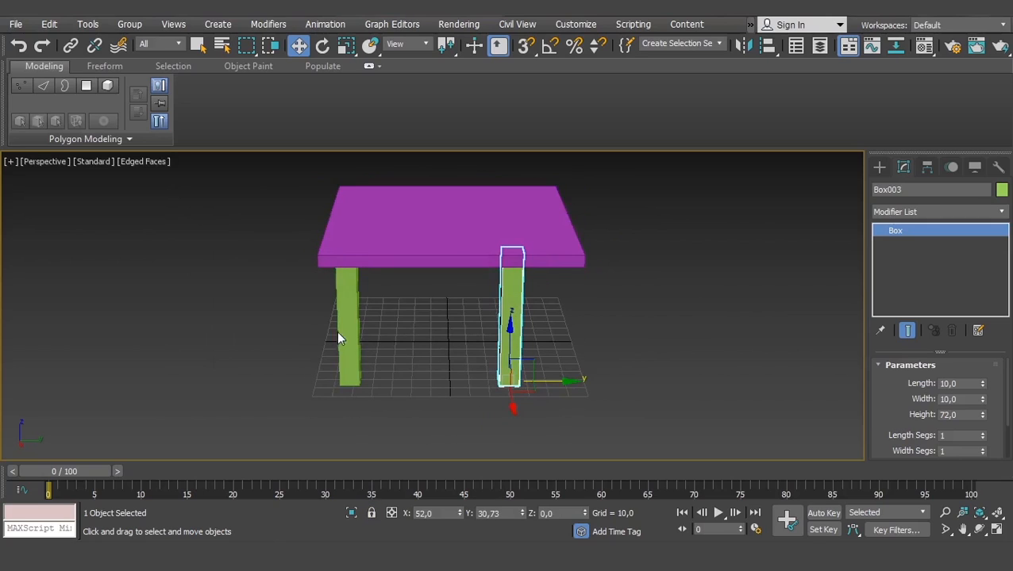
left_click(444, 512)
key("Tab")
type("52")
key("Return")
left_click(630, 346)
middle_click_drag(515, 392, 618, 377, "alt")
left_click_drag(603, 306, 438, 350)
middle_click_drag(550, 403, 466, 400, "alt")
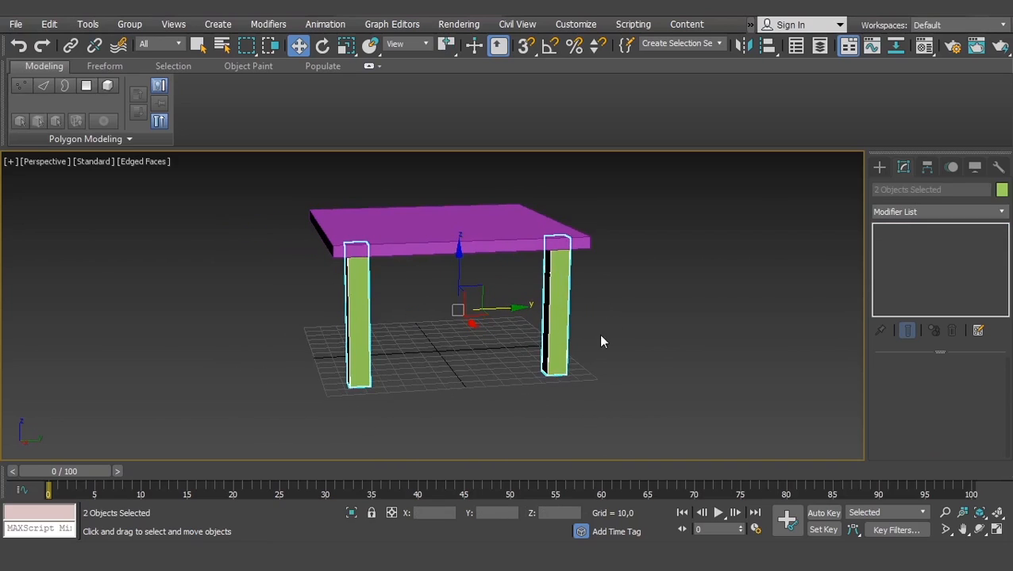
left_click_drag(615, 335, 521, 383)
middle_click_drag(462, 389, 492, 395, "alt")
Clone the original leg at X 52, Y -52 in place as a Copy
left_click(423, 369)
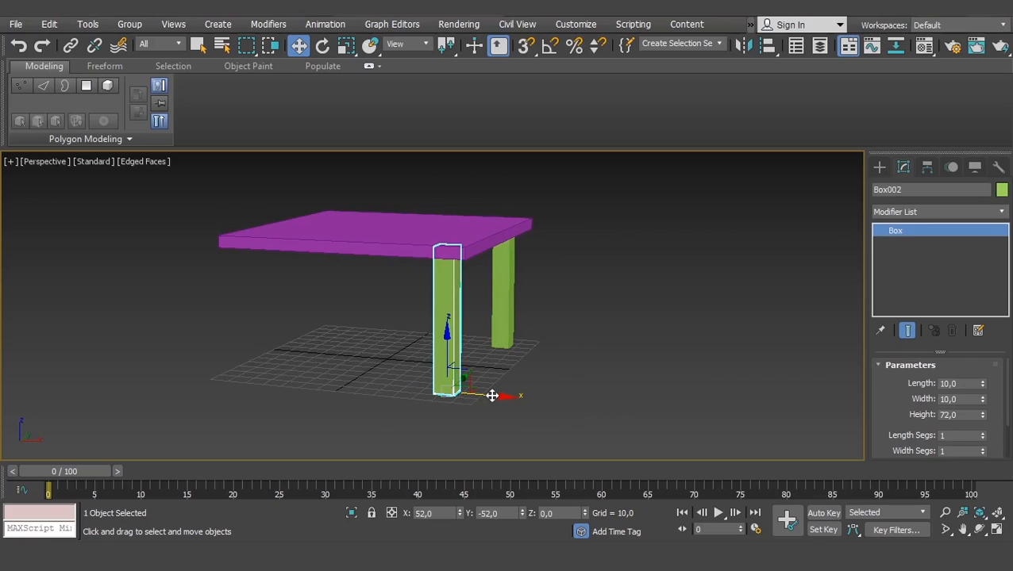
key("ctrl+v")
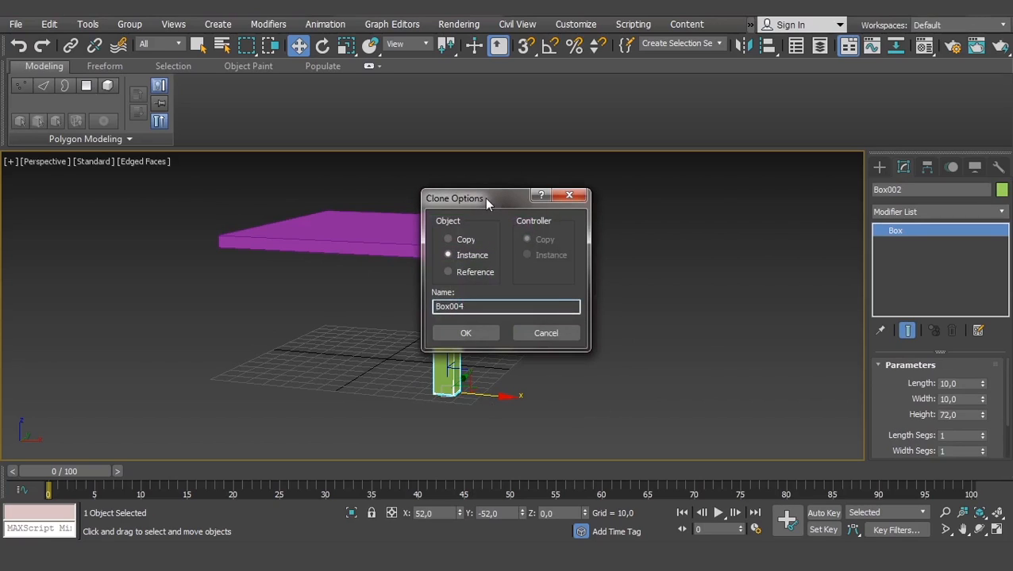
left_click_drag(486, 204, 600, 195)
left_click(579, 231)
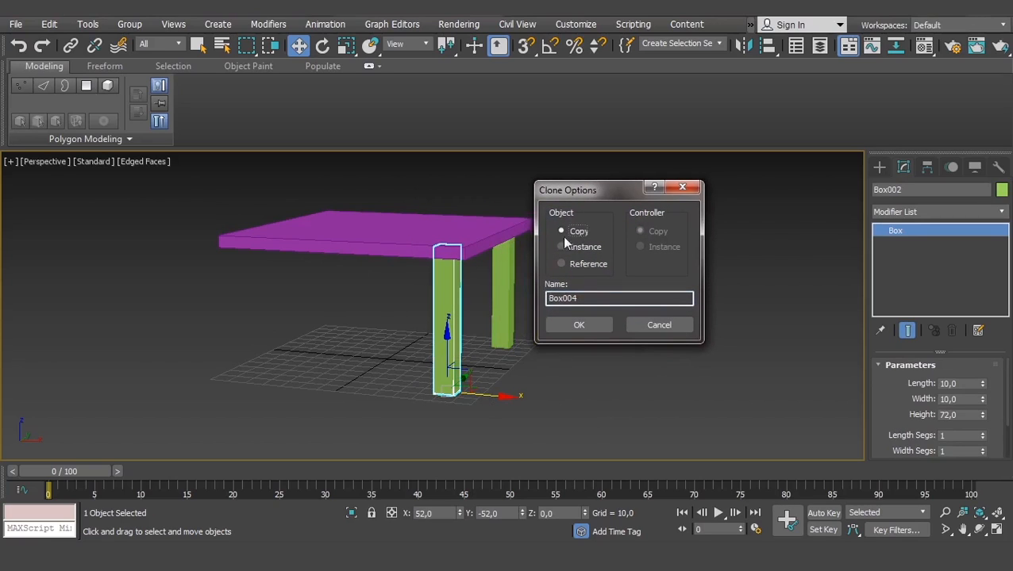
left_click(579, 325)
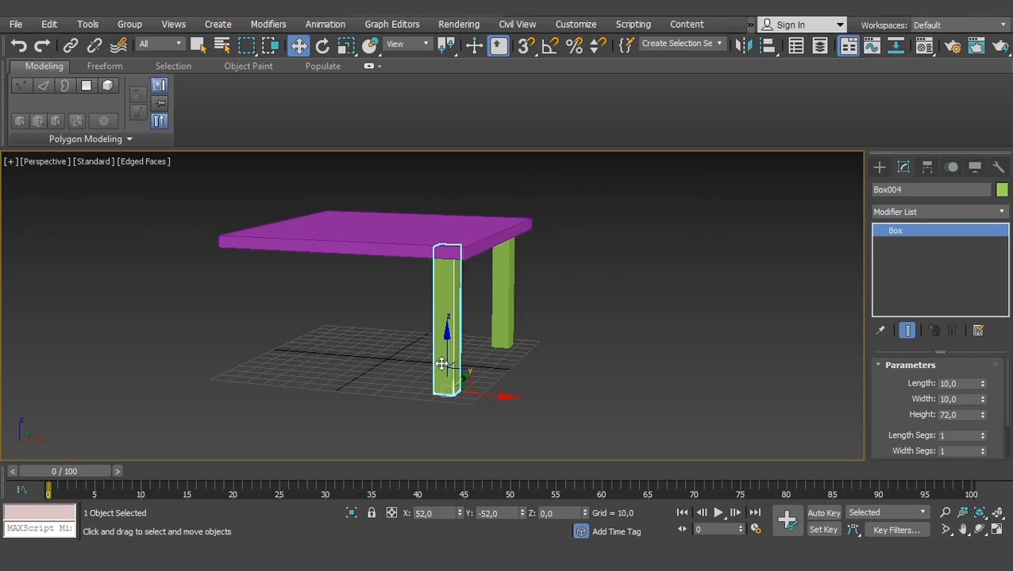
Move the new leg copy along X to the tabletop's opposite corner at X -52
mouse_move(445, 332)
middle_mouse_down("alt")
mouse_move(547, 344)
mouse_move(596, 387)
middle_mouse_up("alt")
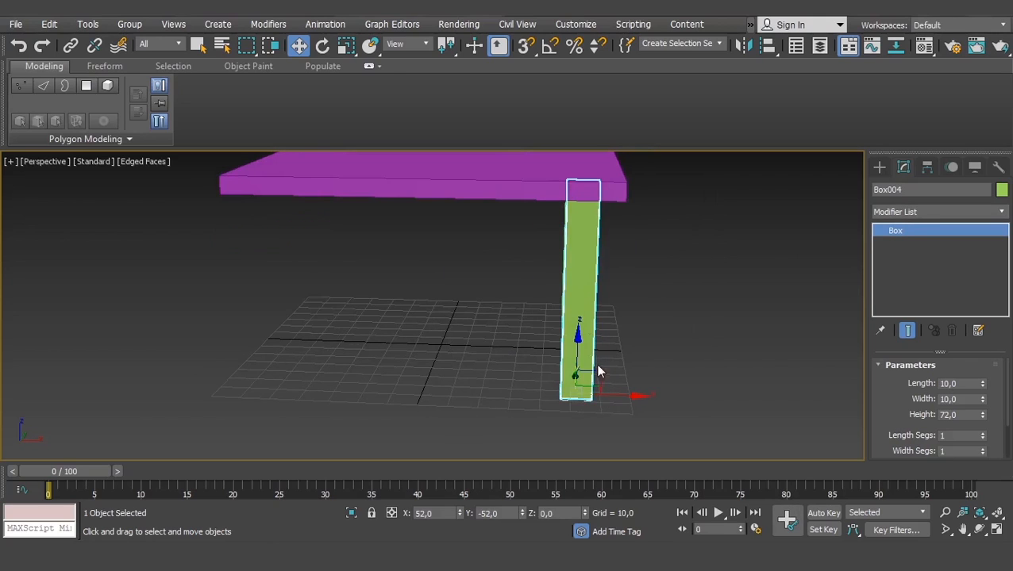
left_click_drag(631, 398, 373, 389)
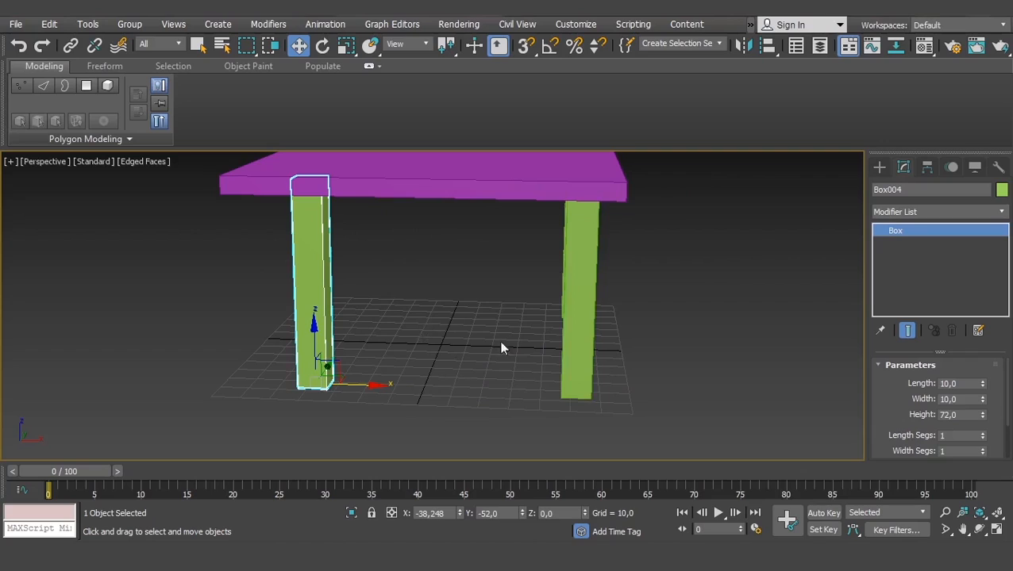
left_click_drag(446, 513, 416, 522)
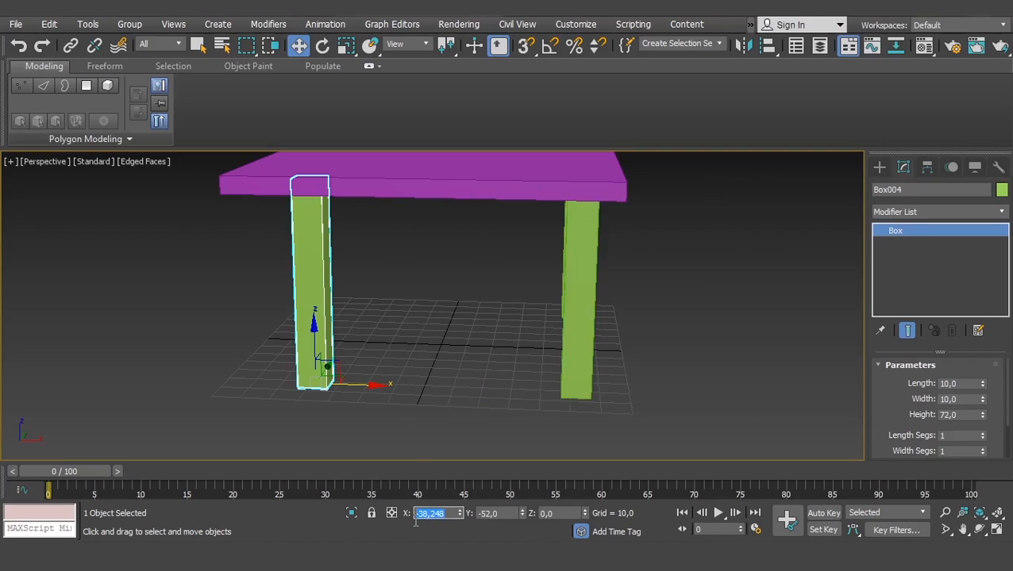
type("-52")
key("Return")
Clone the leg at X -52 along Y as an Instance and place it beside the table at about Y -115
middle_click_drag(332, 290, 507, 361)
middle_click_drag(506, 362, 584, 377)
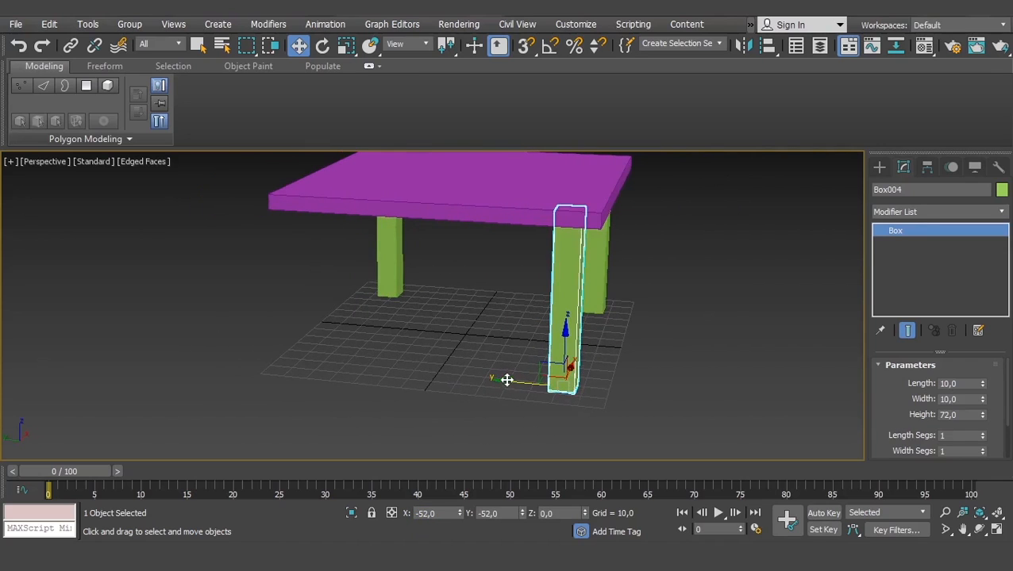
mouse_move(506, 379)
left_mouse_down("shift")
mouse_move(158, 339)
mouse_move(184, 343)
left_mouse_up("shift")
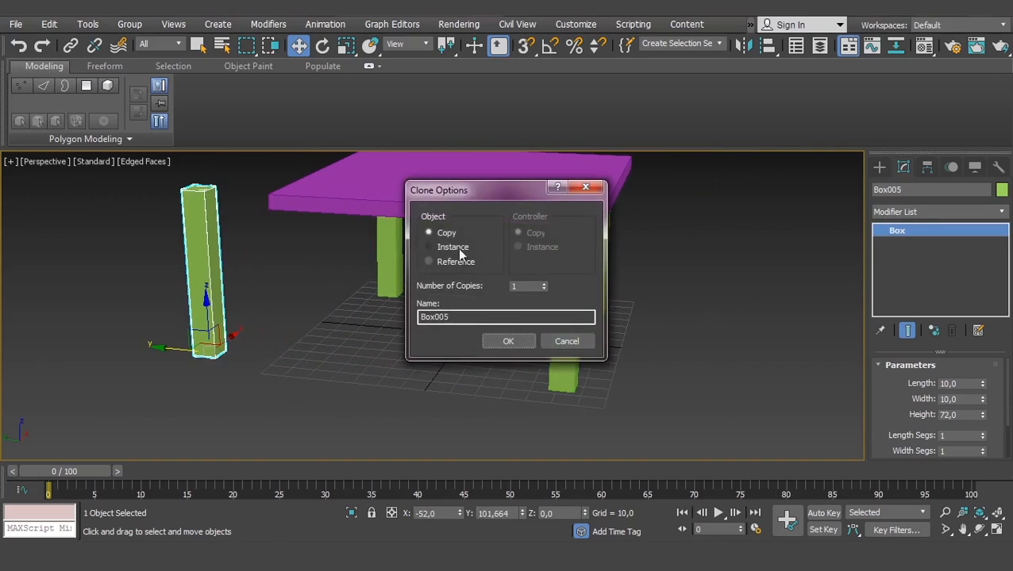
left_click(432, 247)
left_click(509, 341)
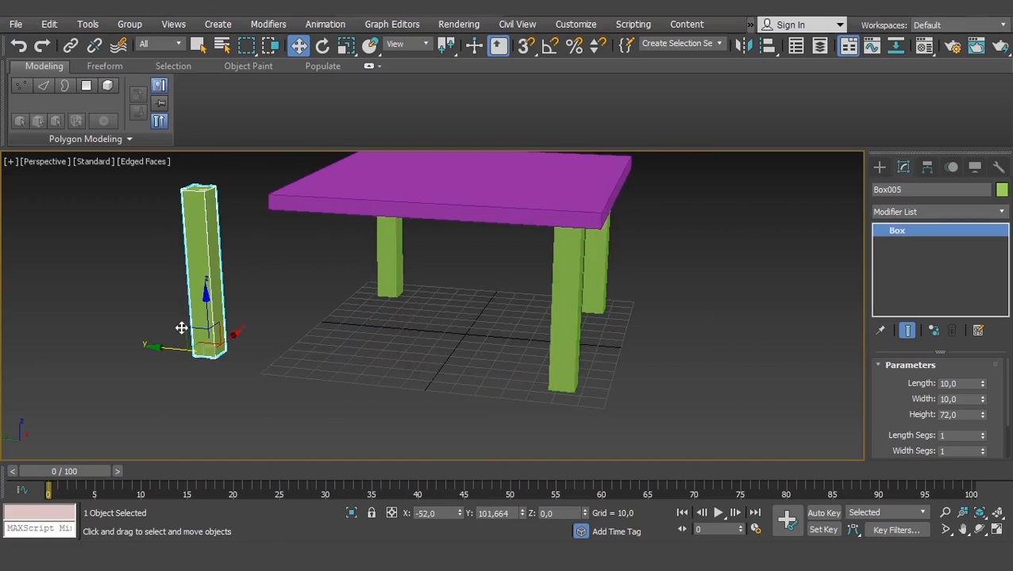
left_click_drag(169, 349, 678, 359)
middle_click_drag(677, 358, 536, 361)
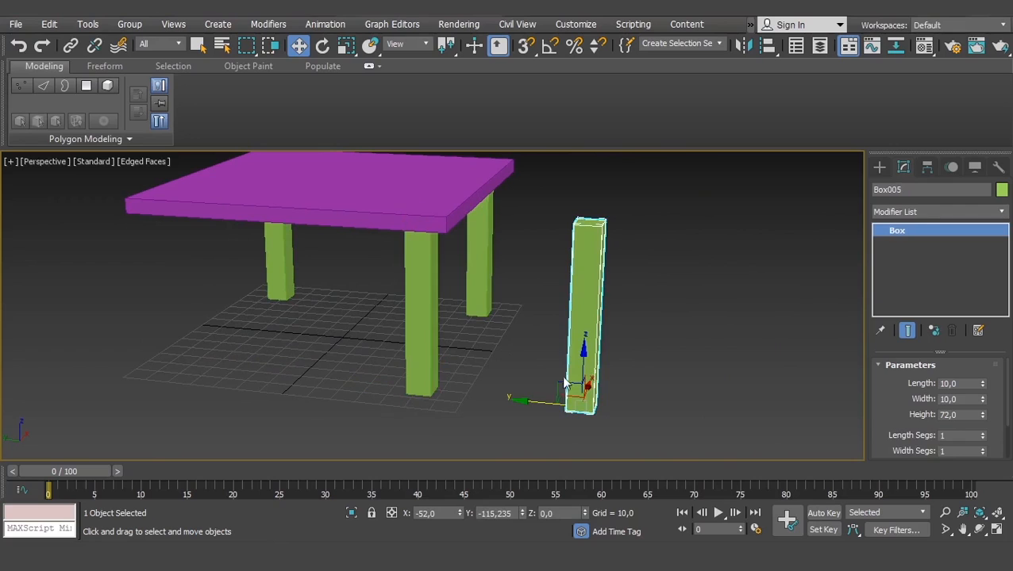
Select the original leg at X 52, Y -52 and raise its height to about 84.2
left_click(484, 238)
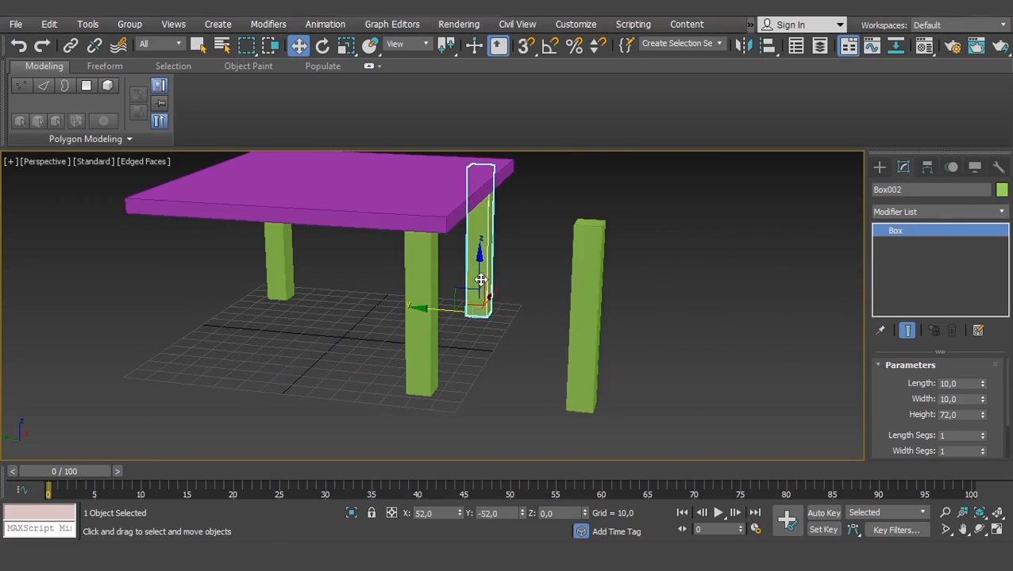
middle_click_drag(484, 238, 460, 268)
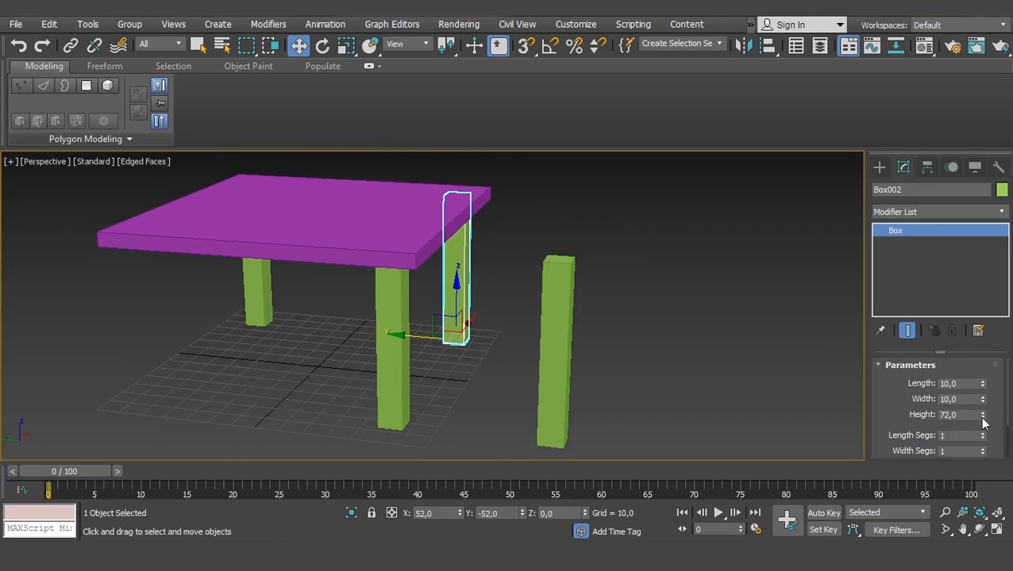
left_click_drag(982, 418, 981, 403)
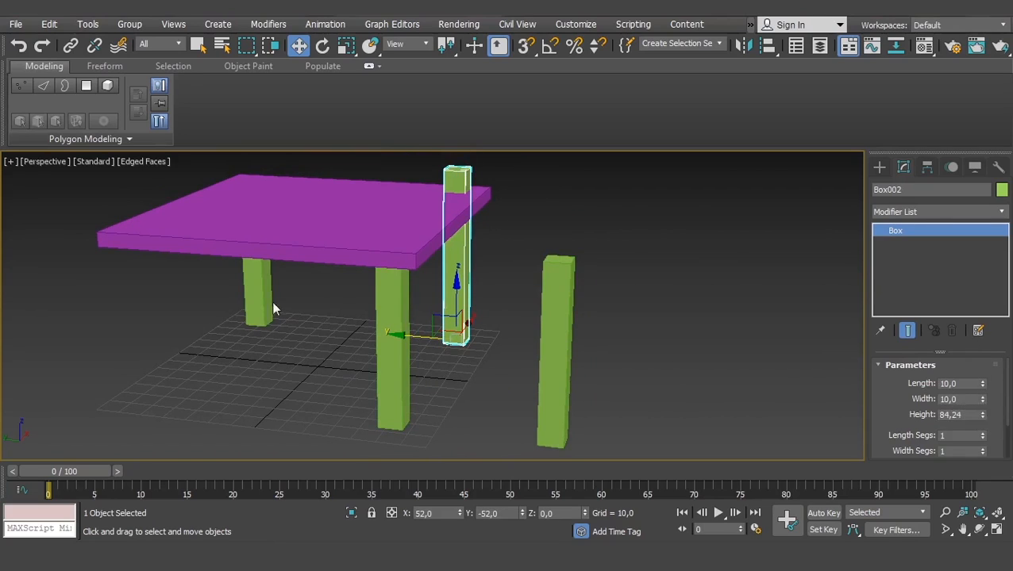
Undo the last height change on the original leg and select the leg at X -52, Y -52
key("ctrl+z")
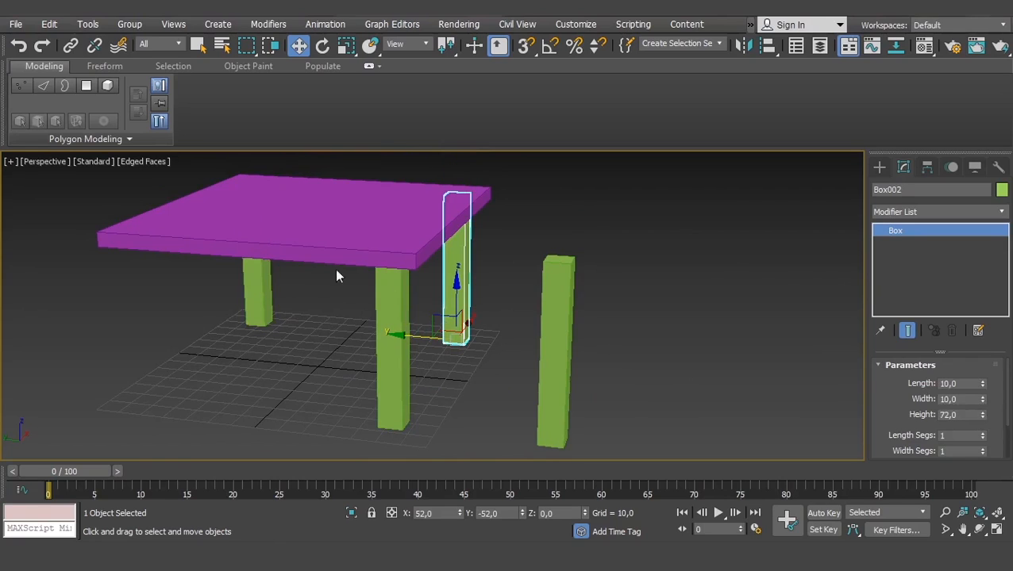
left_click(545, 394)
left_click(389, 381)
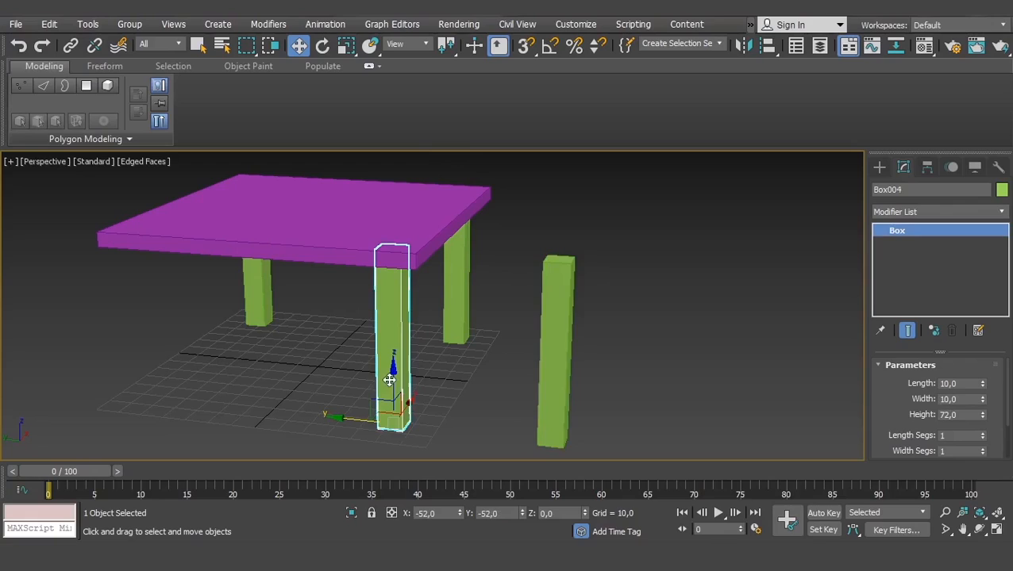
Try raising the height of the instanced leg beside the table, and select the original leg at X 52, Y -52
left_click(559, 408)
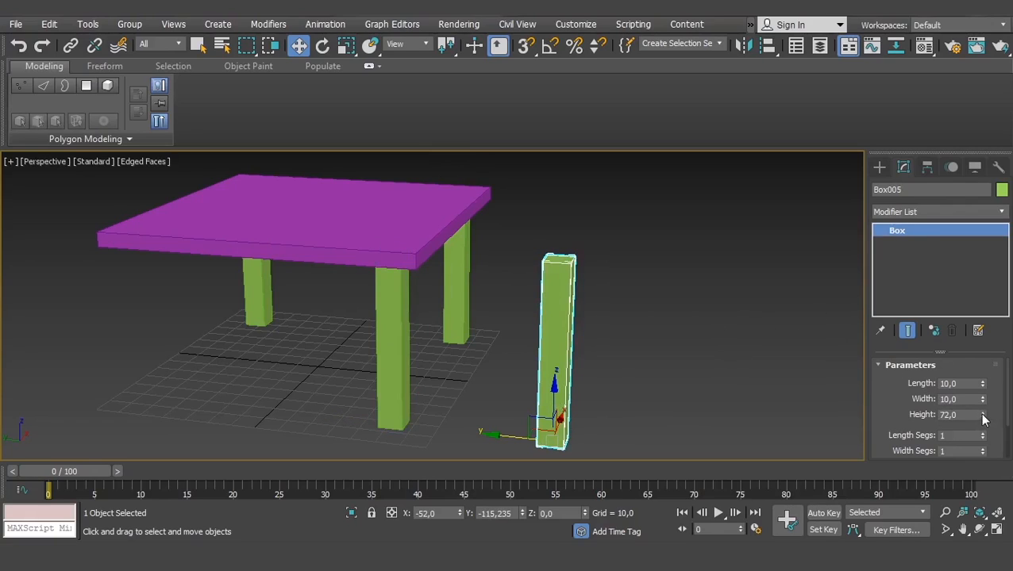
left_click_drag(982, 419, 981, 387)
middle_click_drag(675, 332, 568, 332, "alt")
left_click(482, 284)
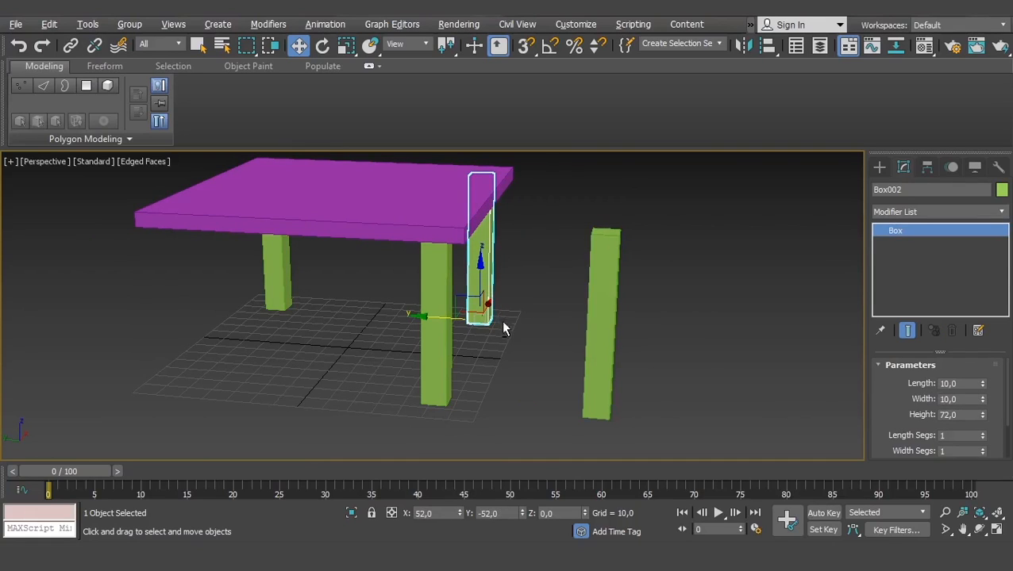
Reduce the length of the leg at X -52, Y -52 to about 3.9, and undo the change
middle_click_drag(503, 329, 502, 290, "alt")
middle_click_drag(463, 325, 435, 321, "alt")
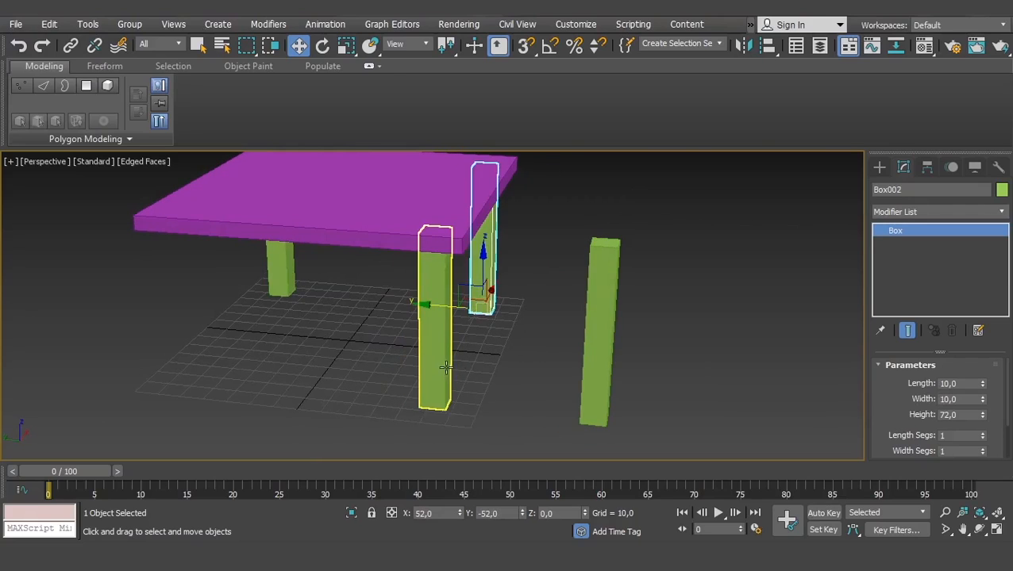
left_click(435, 333)
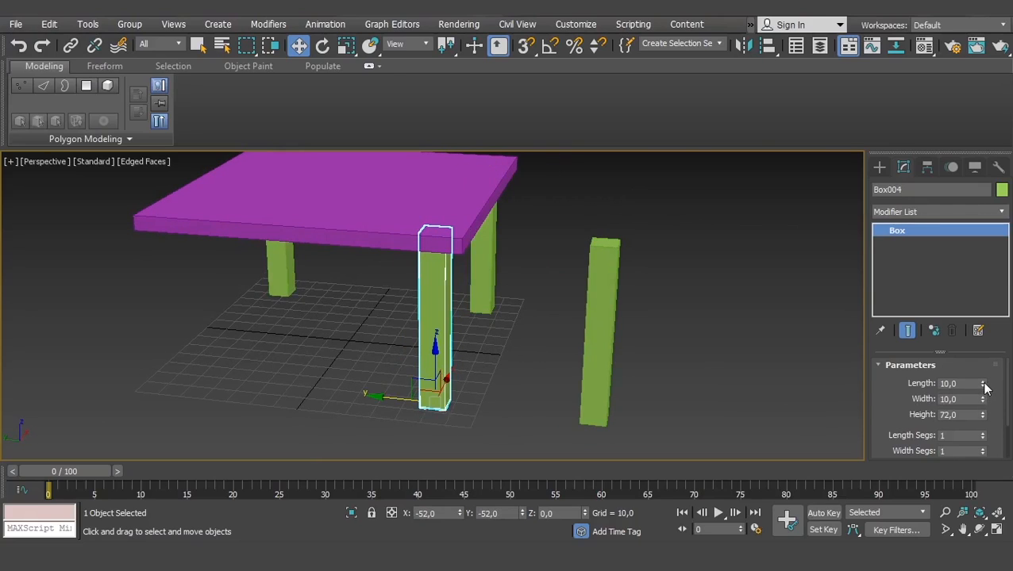
left_click_drag(981, 384, 982, 427)
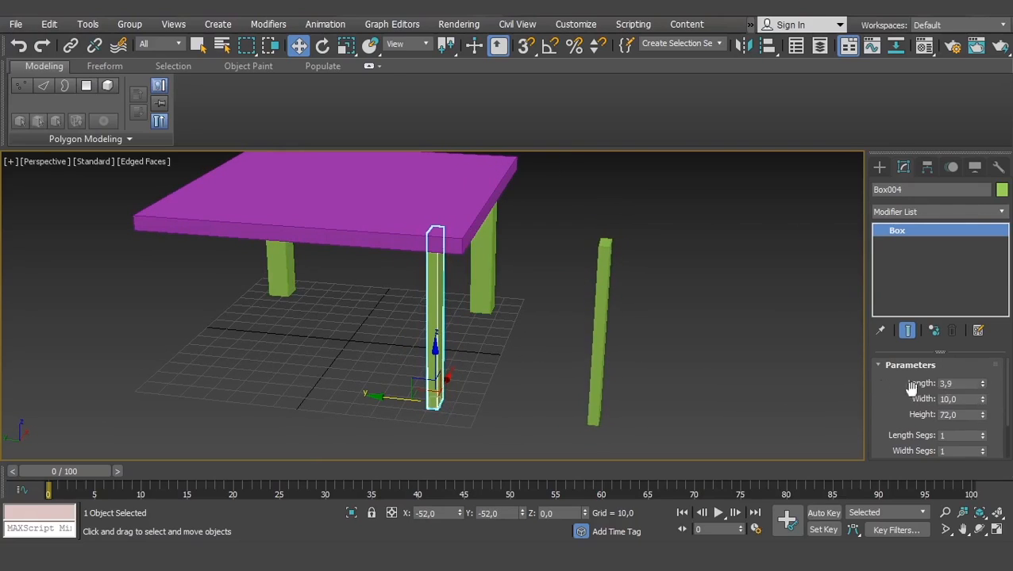
key("ctrl+z")
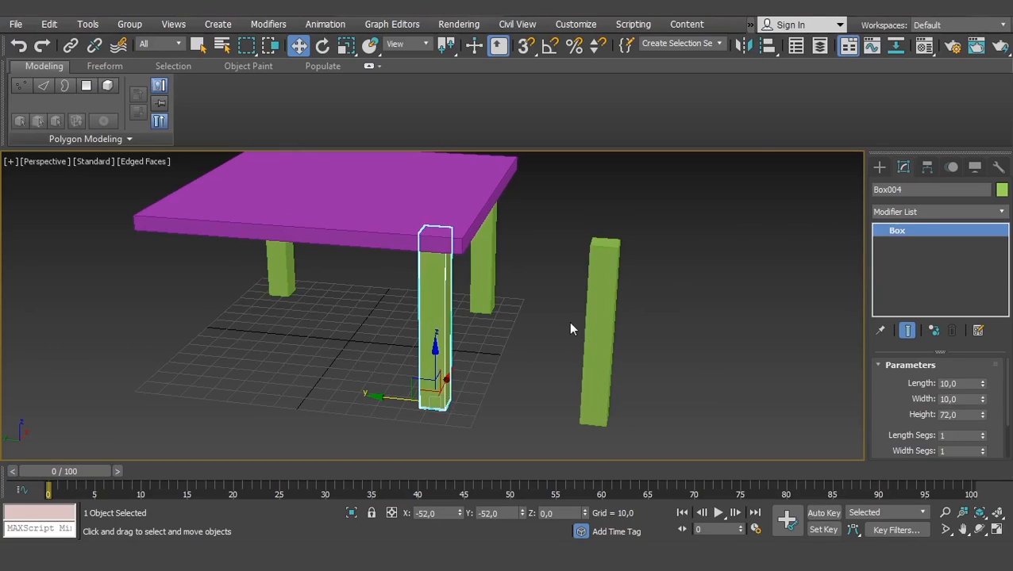
Compare the modifier stack entries of the two instanced legs with that of the original leg
left_click(605, 316)
left_click(669, 321)
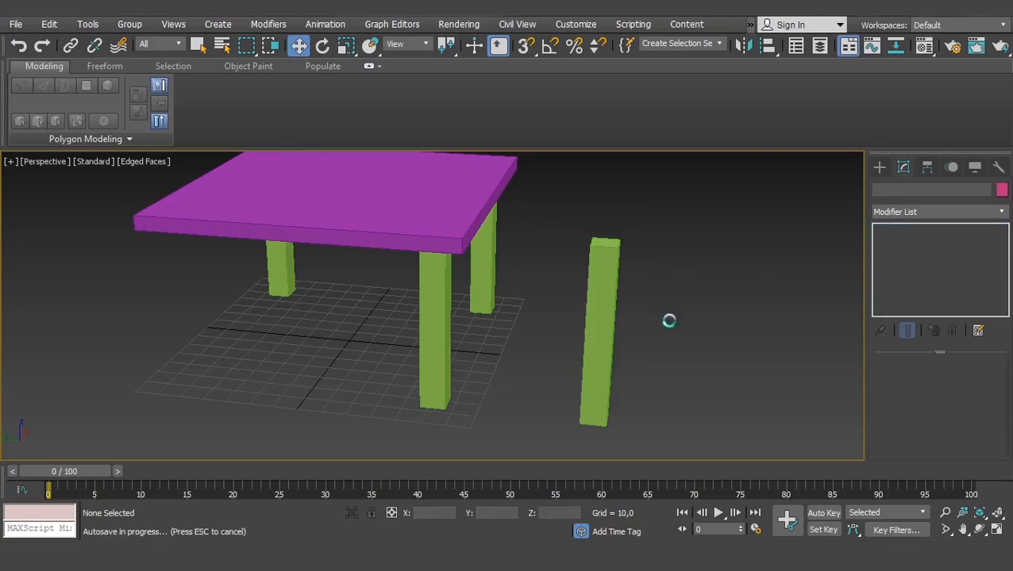
left_click(435, 340)
left_click(603, 342)
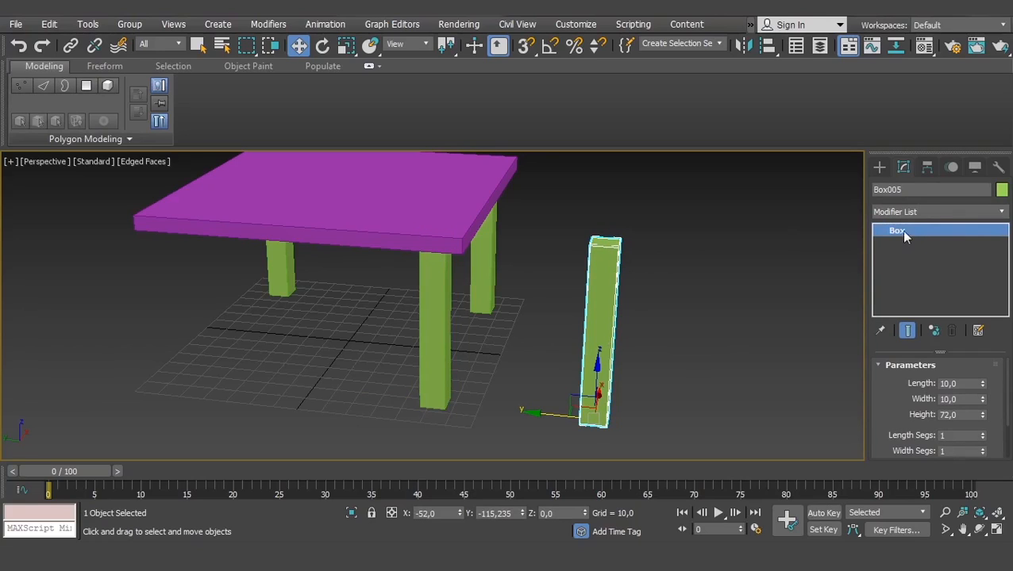
left_click(484, 272)
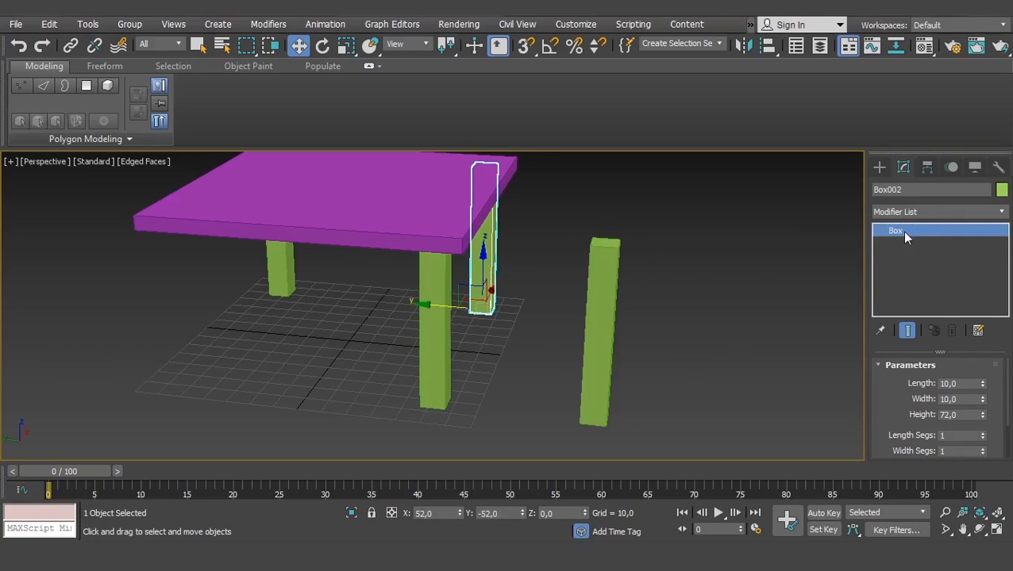
left_click(594, 323)
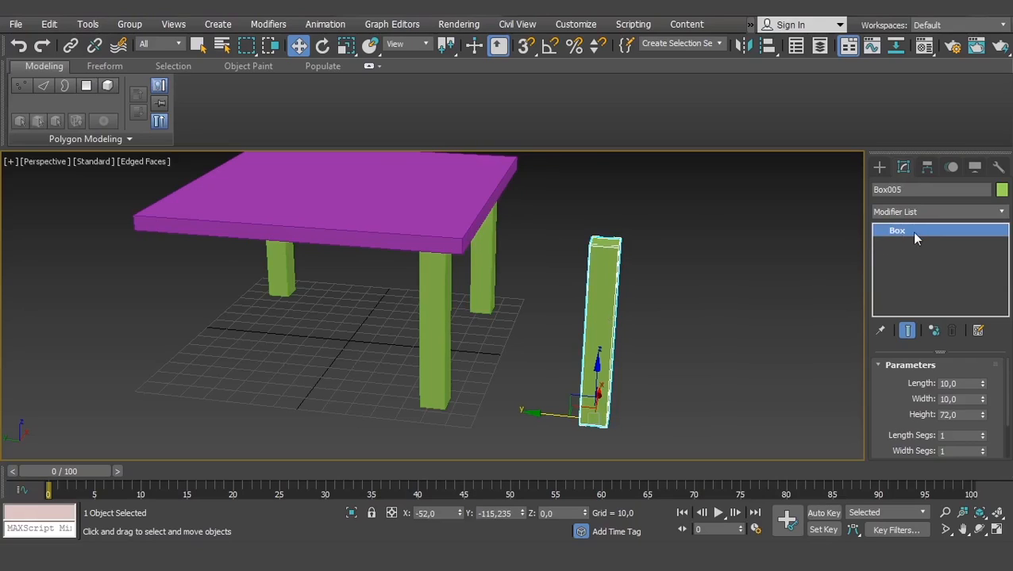
left_click(659, 361)
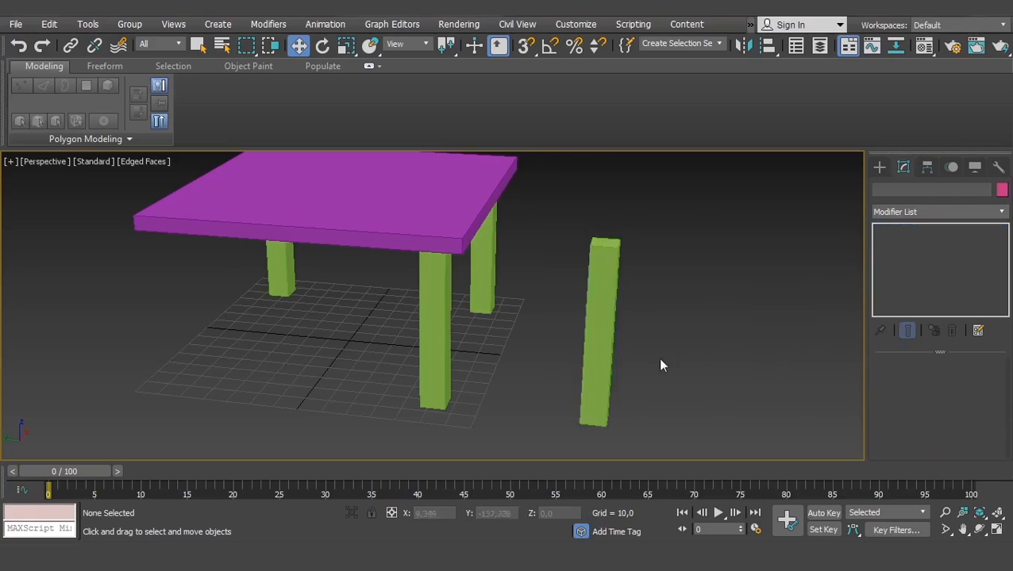
Make the instanced leg beside the table unique
left_click_drag(680, 353, 613, 363)
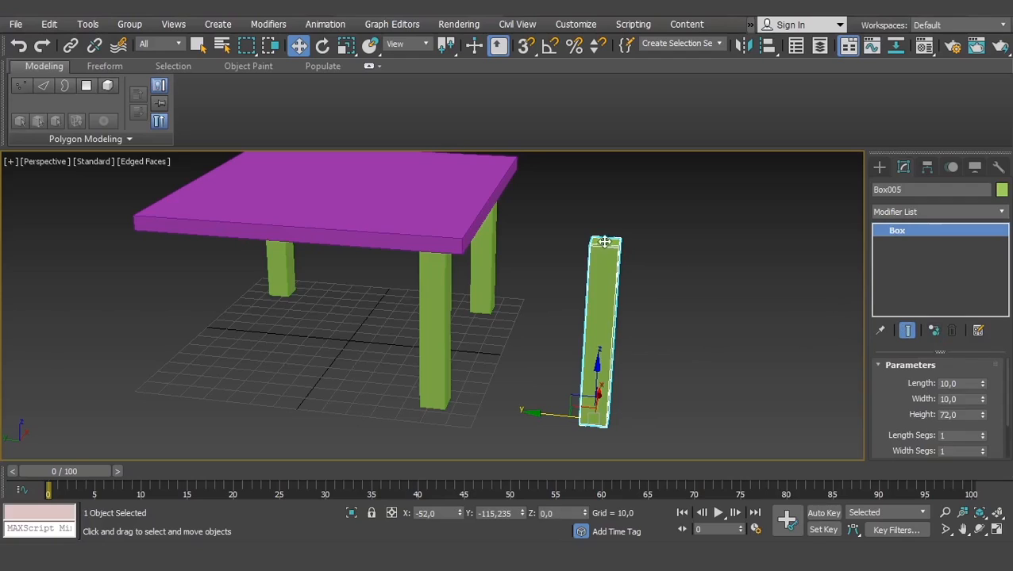
left_click(935, 331)
left_click(726, 347)
left_click(610, 358)
key("ctrl+d")
key("ctrl+z")
Raise the height of the leg at X -52, Y -52 to about 101.5, and undo the change
left_click_drag(981, 413, 996, 384)
left_click(441, 365)
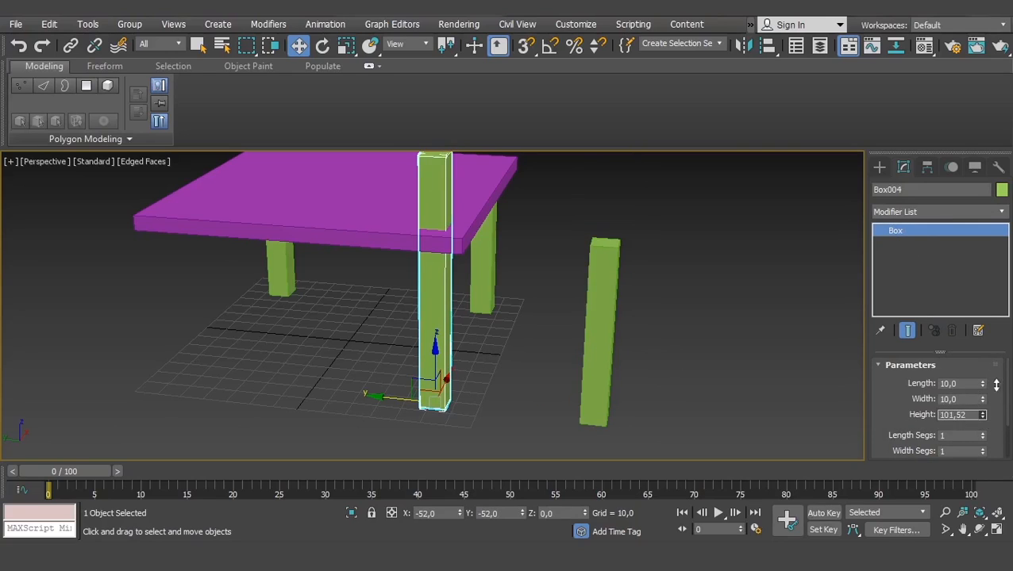
key("ctrl+z")
Delete the spare leg standing beside the table
left_click(601, 342)
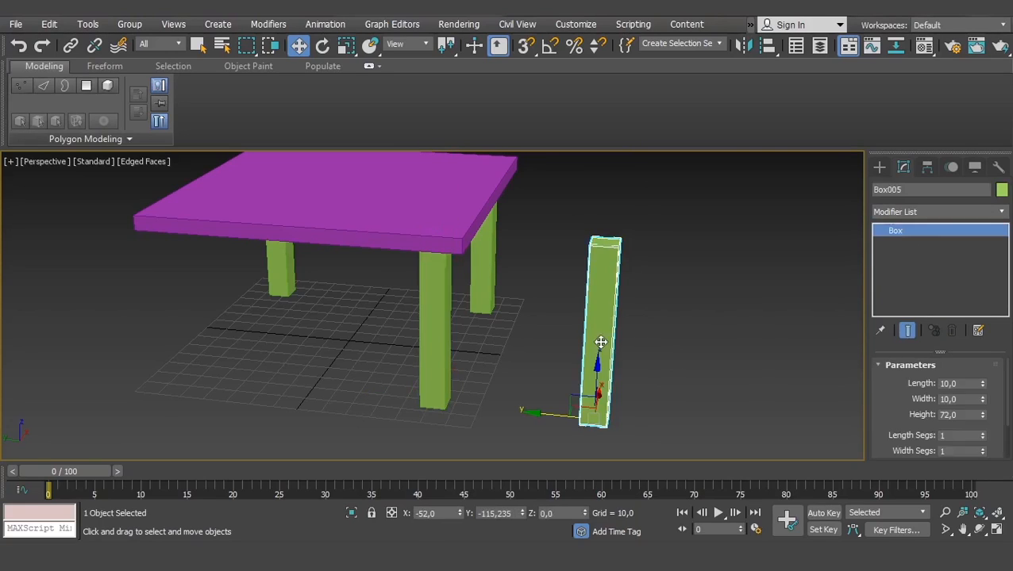
key("Delete")
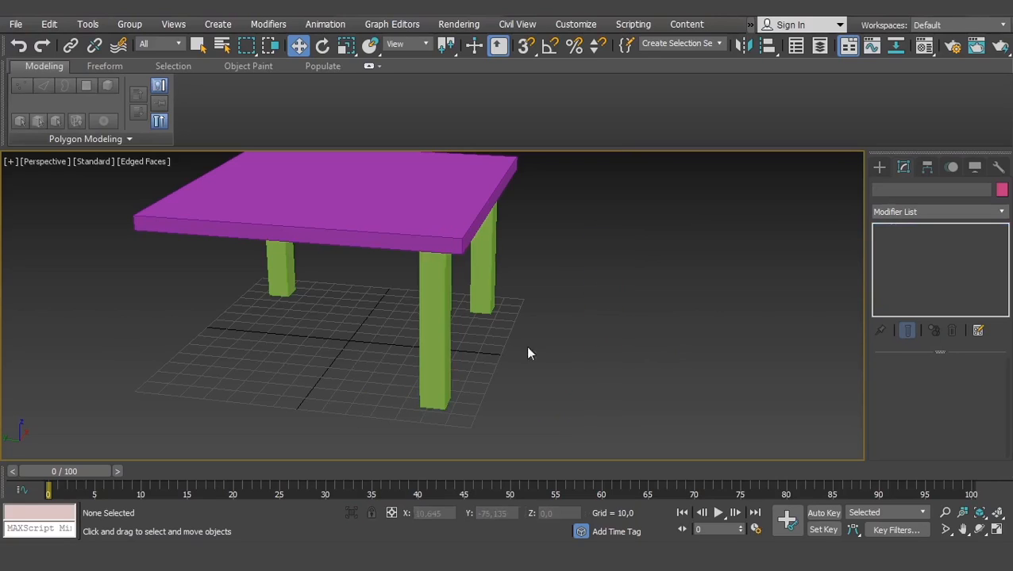
Clone the leg at X -52, Y -52 along Y as a Reference and place it at about Y -114
left_click_drag(402, 394, 548, 406)
left_click(450, 265)
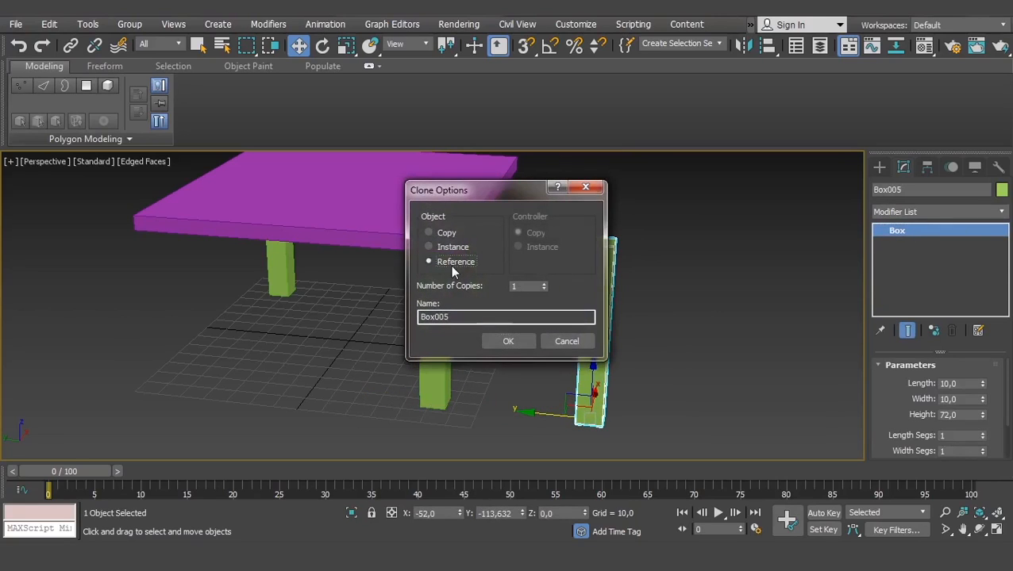
left_click(507, 342)
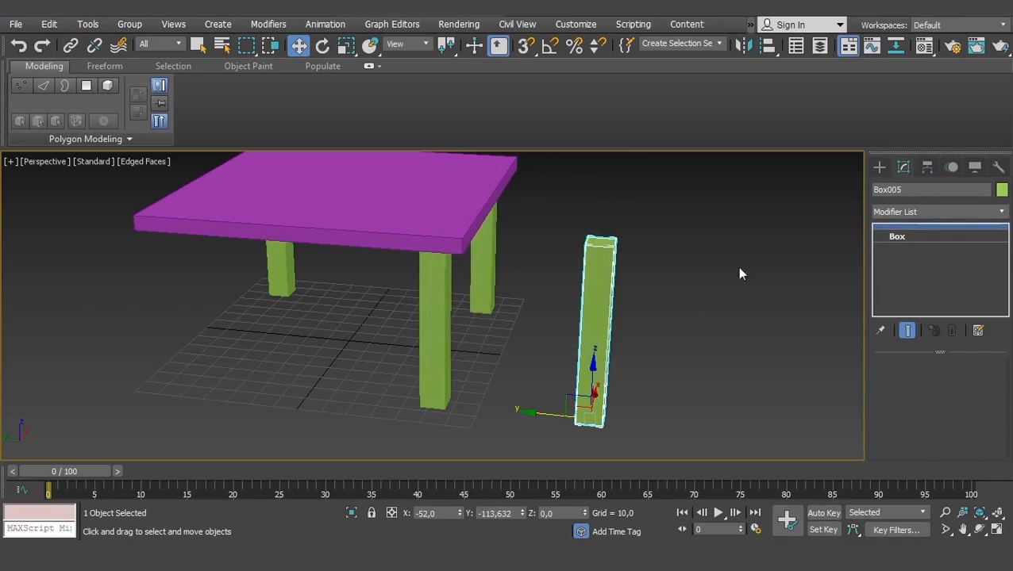
Select the Reference clone beside the table and delete it
left_click(697, 320)
left_click(604, 375)
left_click(657, 355)
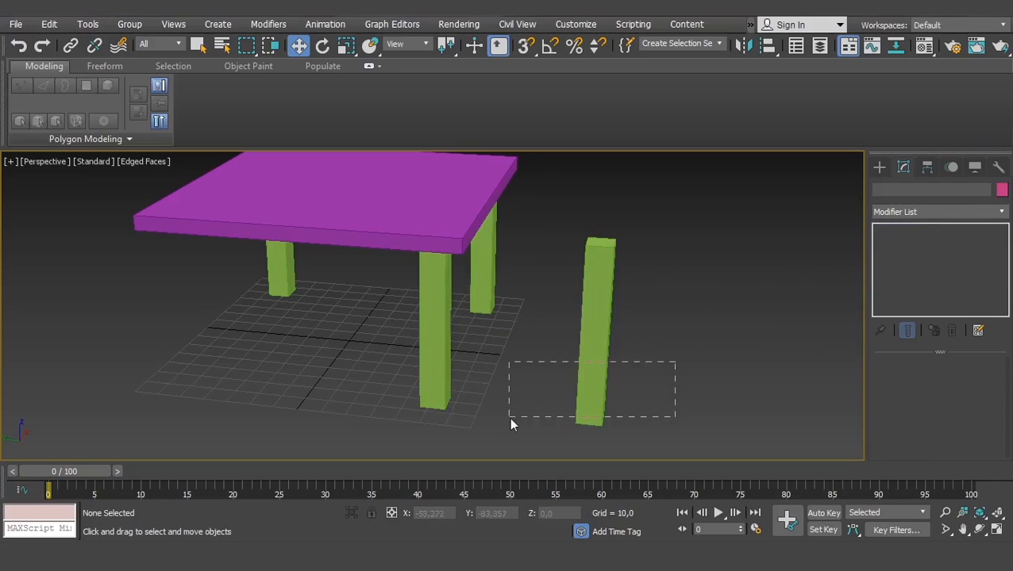
left_click_drag(510, 419, 510, 419)
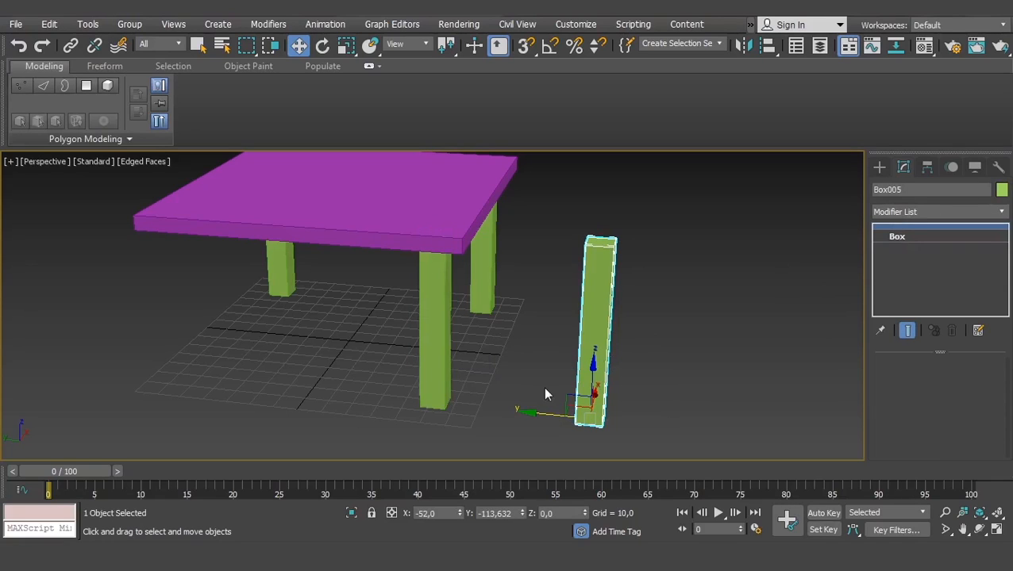
key("Delete")
Clone the leg at X -52, Y -52 along Y as a Copy and place it at about Y 4.3
left_click(434, 375)
middle_click_drag(459, 367, 519, 340)
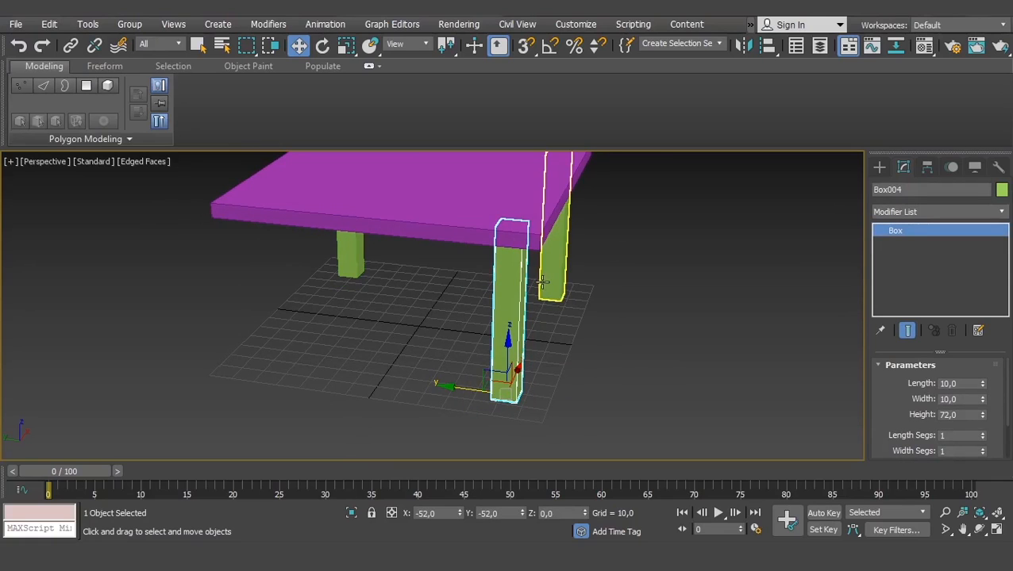
middle_click_drag(548, 284, 642, 311, "alt")
left_click(631, 305)
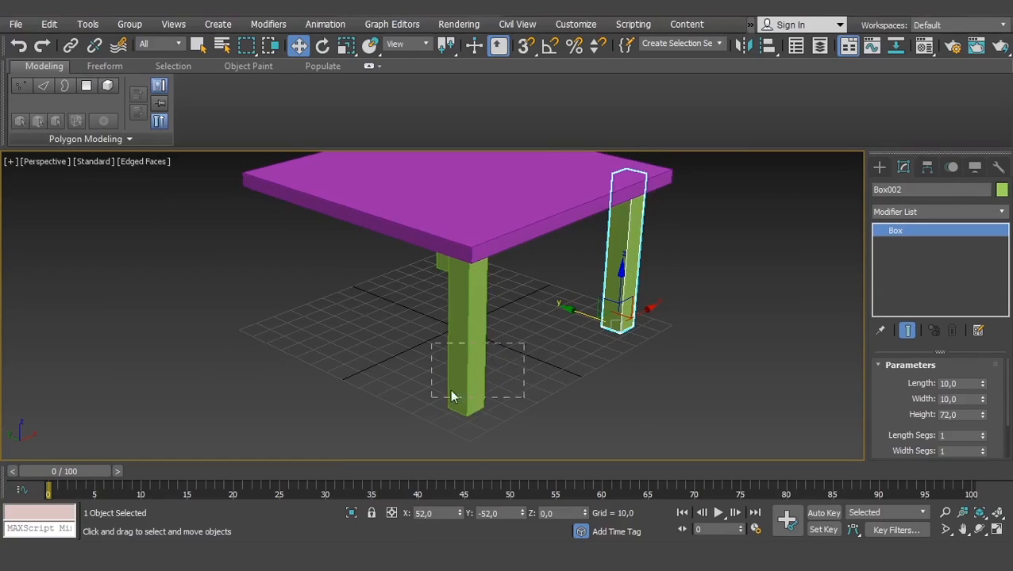
left_click_drag(451, 396, 446, 397)
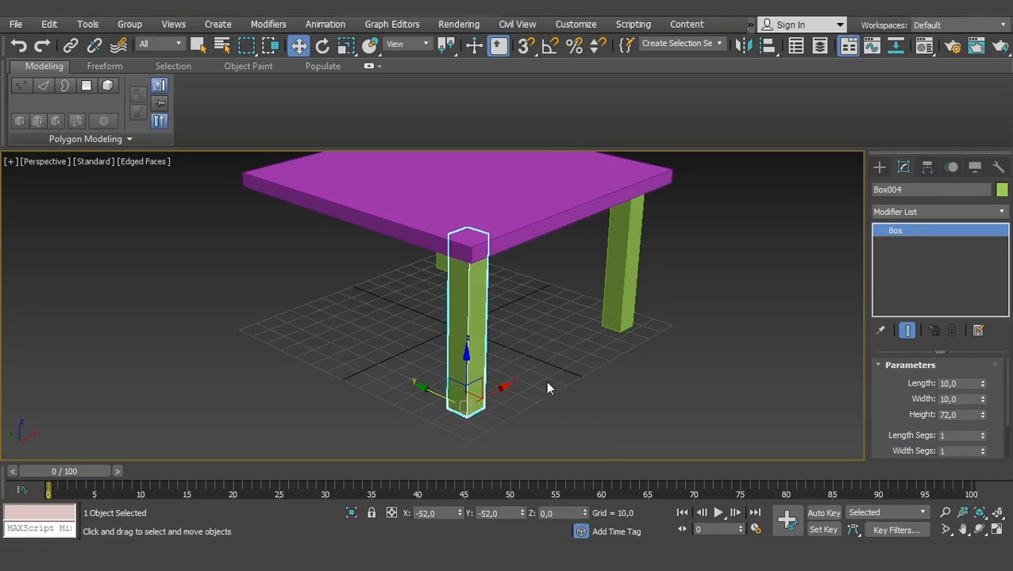
mouse_move(516, 390)
middle_mouse_down("alt")
mouse_move(578, 394)
mouse_move(501, 379)
middle_mouse_up("alt")
left_click_drag(509, 387, 420, 382, "shift")
left_click(448, 233)
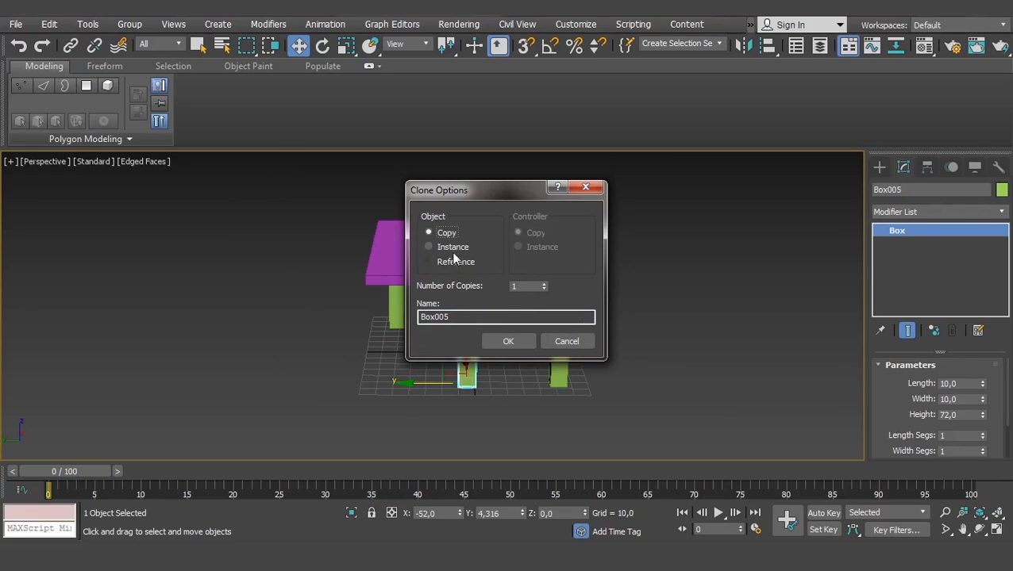
left_click(504, 340)
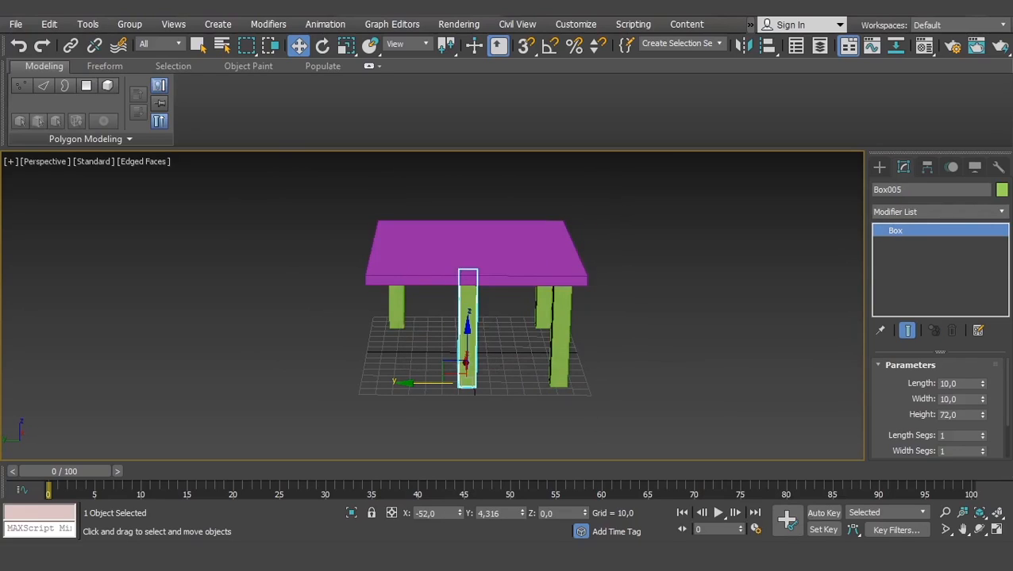
Set the new leg's Y position to 52 so it stands under the tabletop's remaining corner
left_click(510, 513)
type("52")
key("Return")
middle_click_drag(401, 377, 555, 316, "alt")
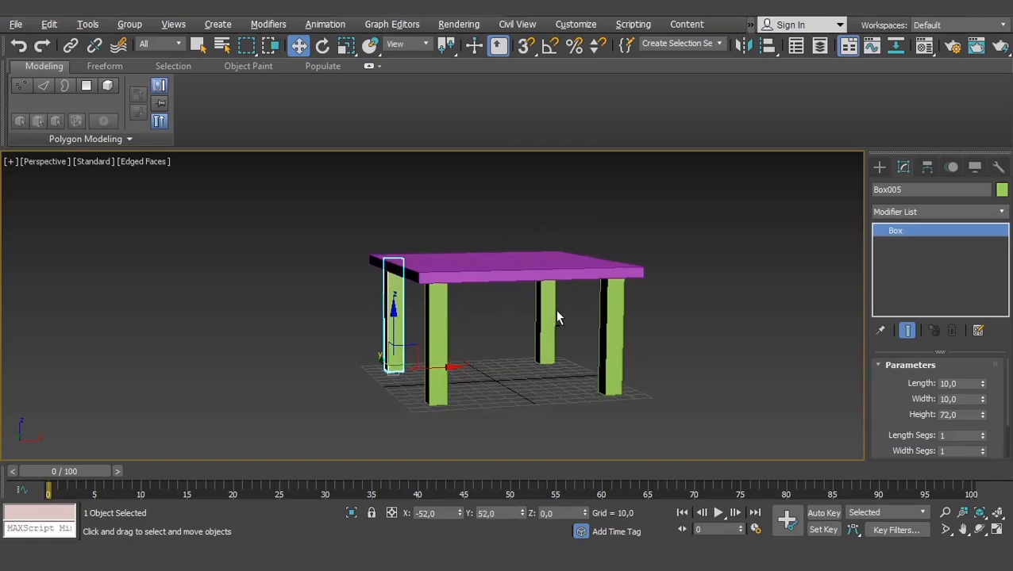
Change the object color of the tabletop and all four legs to orange-brown from the 3ds Max palette
left_click(703, 317)
left_click_drag(703, 318, 256, 459)
left_click(744, 299)
middle_click_drag(744, 299, 719, 227, "alt")
left_click_drag(729, 208, 279, 450)
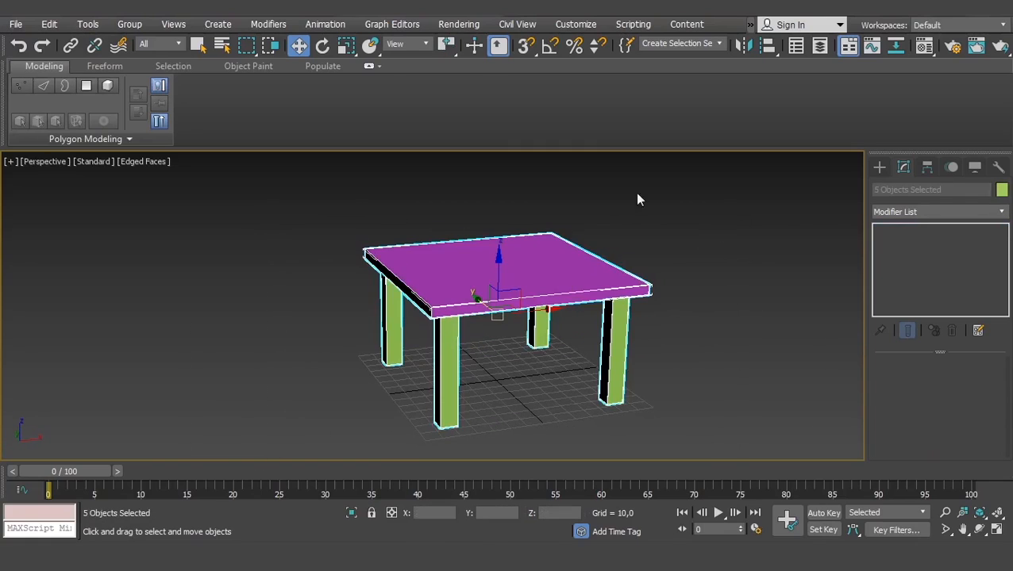
left_click(719, 205)
left_click_drag(720, 204, 196, 454)
left_click(1001, 190)
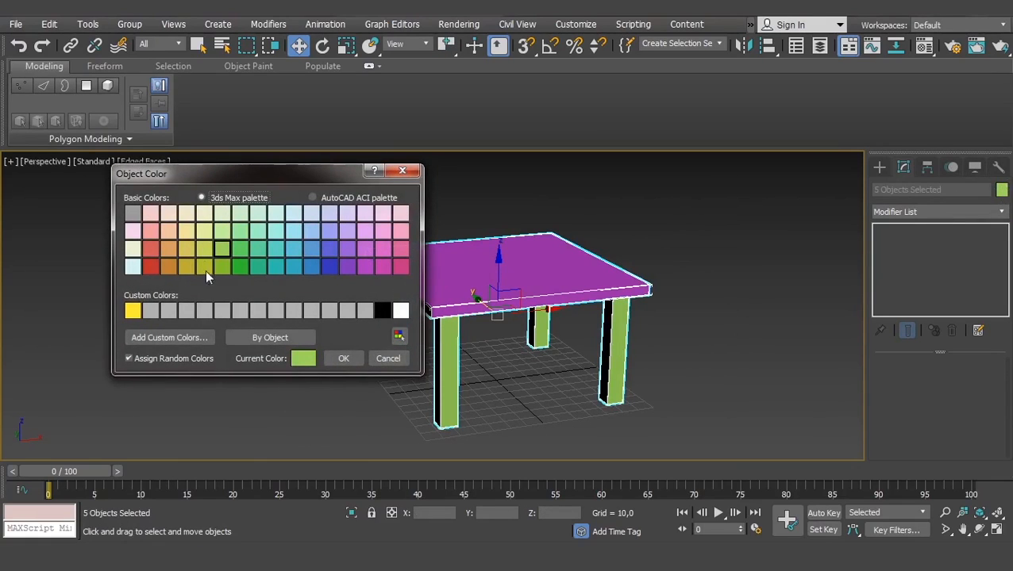
left_click(167, 267)
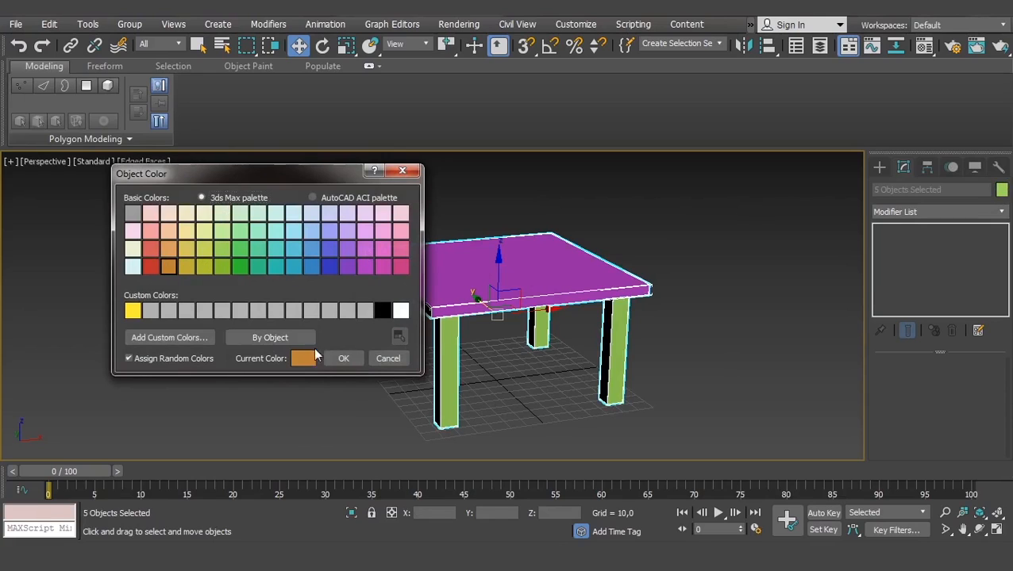
left_click(343, 358)
left_click(676, 371)
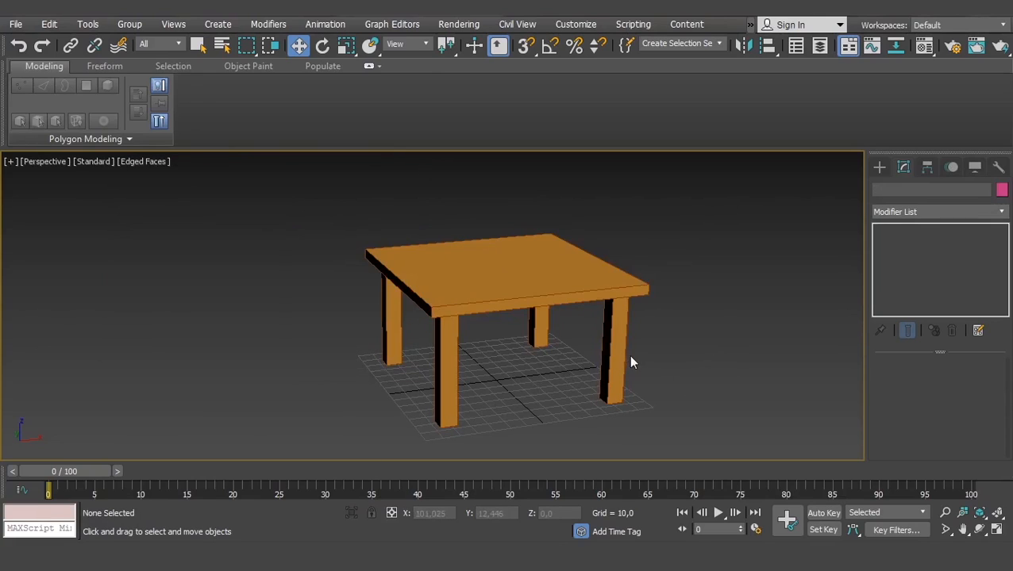
Region-select the tabletop and all four legs, and clear the selection
left_click_drag(744, 208, 215, 421)
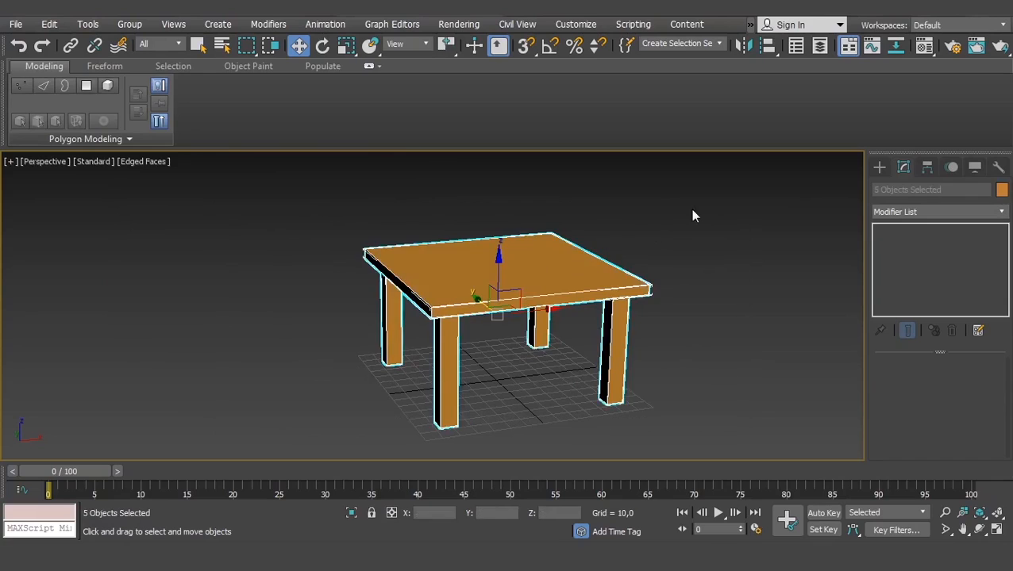
left_click_drag(752, 178, 222, 404)
left_click(766, 237)
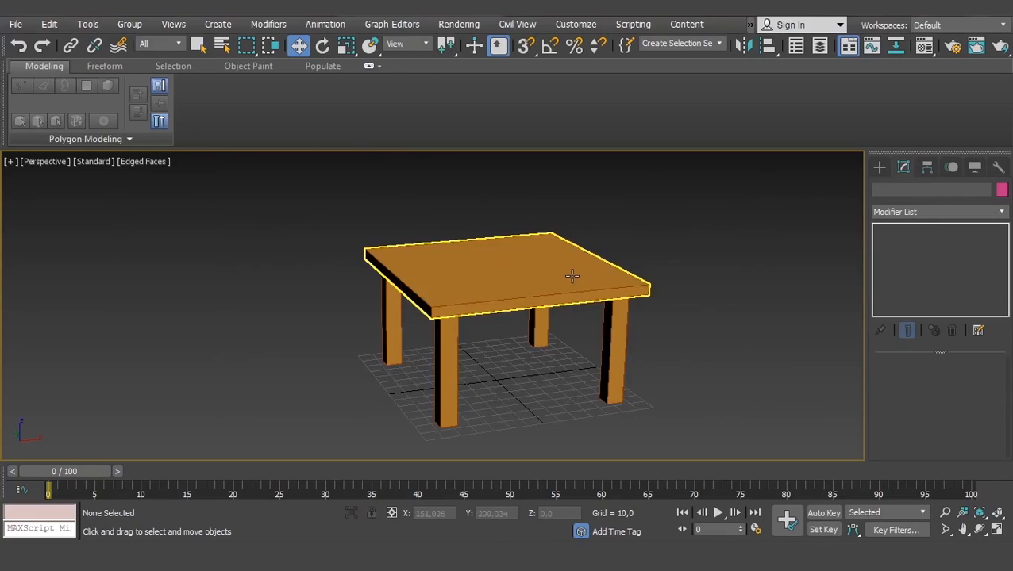
Select the tabletop and add all four legs to the selection one at a time
left_click(573, 276)
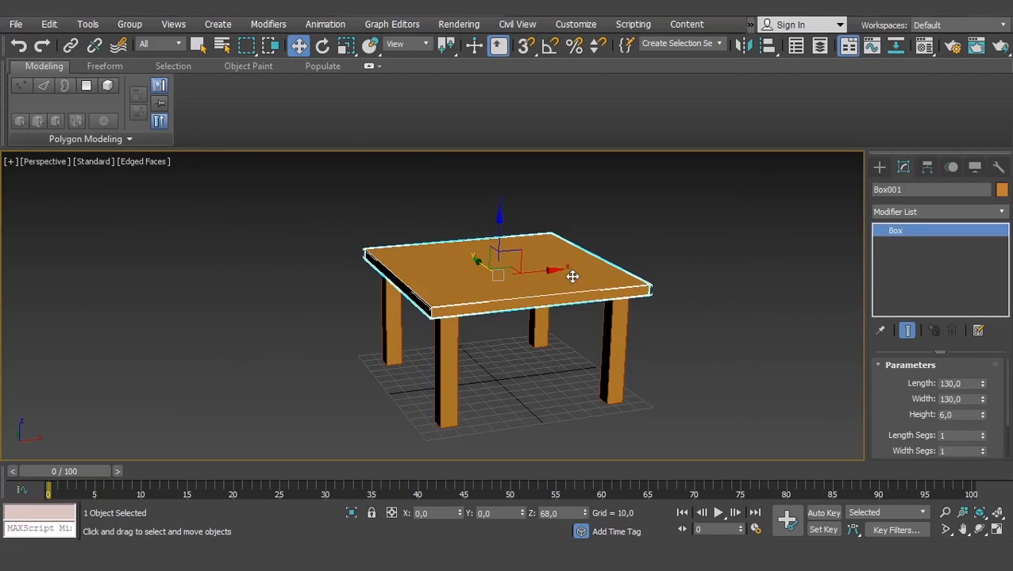
left_click(615, 346, "ctrl")
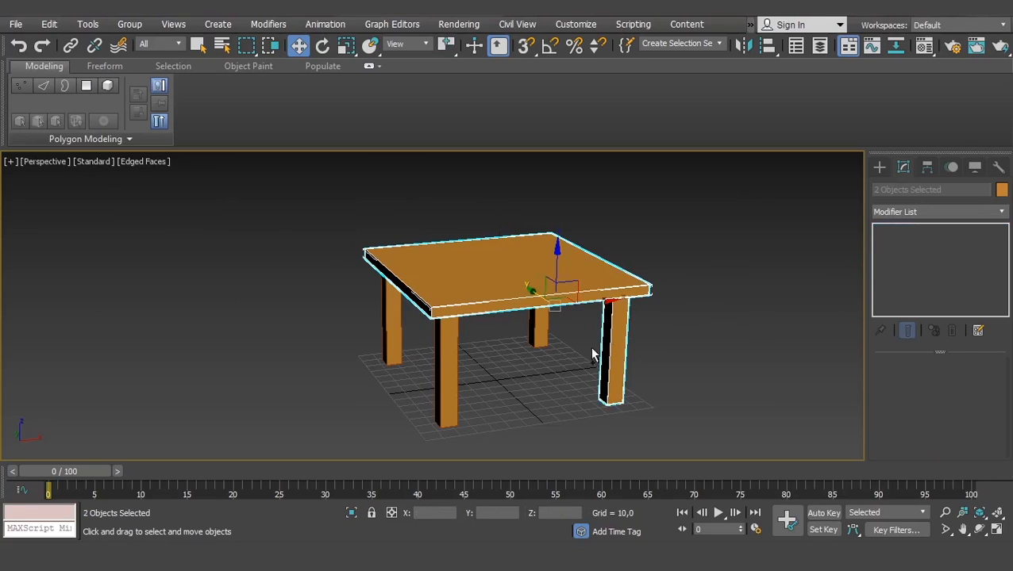
left_click(538, 330, "ctrl")
left_click(443, 370, "ctrl")
left_click(390, 337, "ctrl")
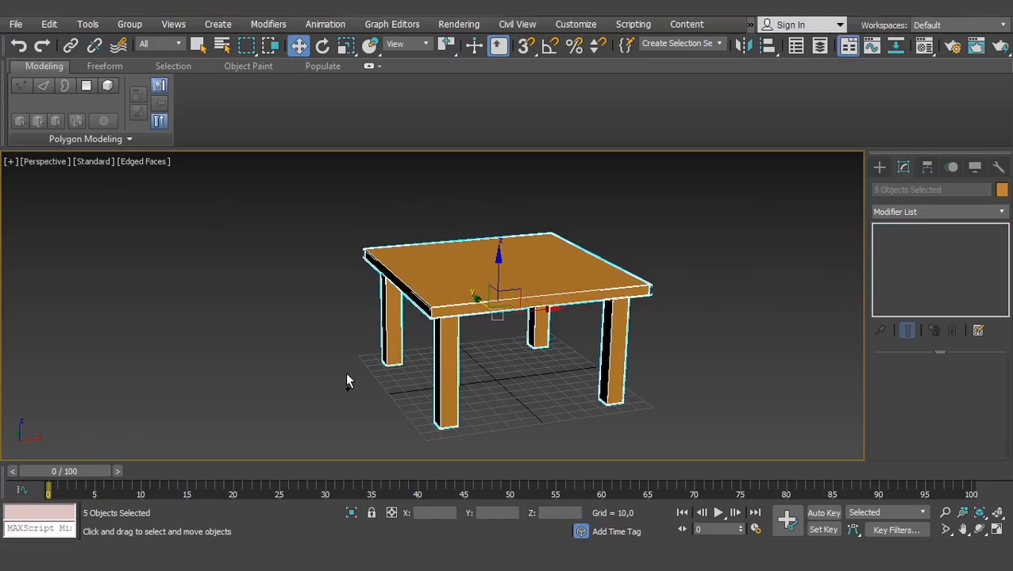
Remove the four legs from the selection one at a time, and deselect the tabletop
left_click(389, 339, "alt")
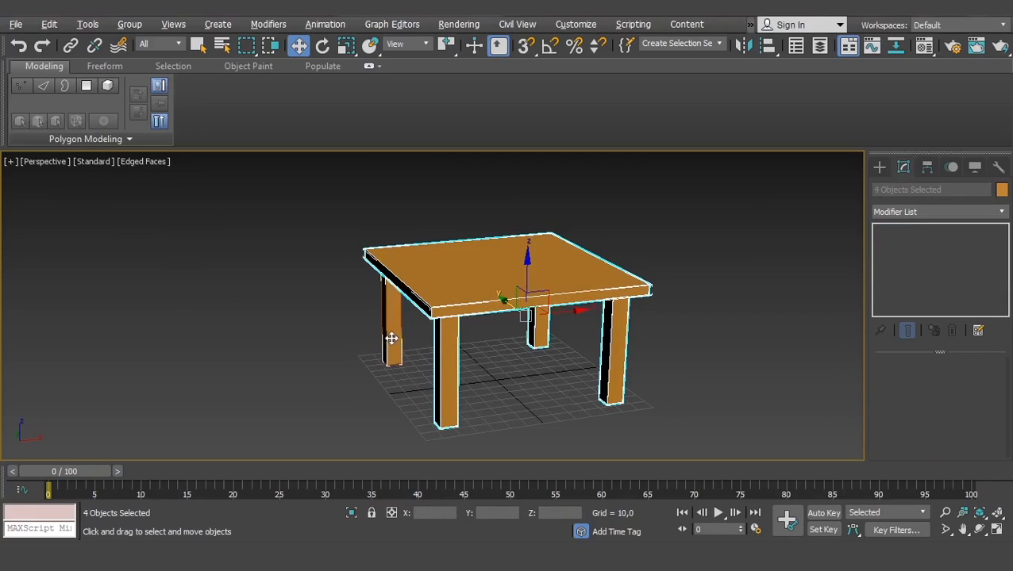
left_click(454, 369, "alt")
left_click(538, 333, "alt")
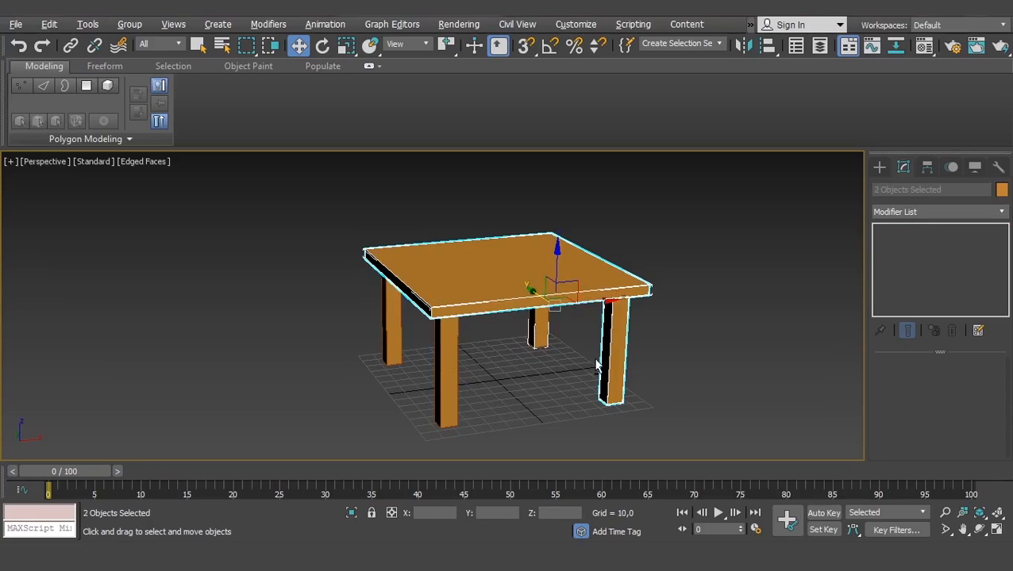
left_click(613, 369, "alt")
left_click(757, 248)
Region-select the whole table twice with differently sized selection windows, and deselect everything
left_click_drag(765, 214, 219, 473)
left_click_drag(695, 181, 284, 418)
left_click(679, 281)
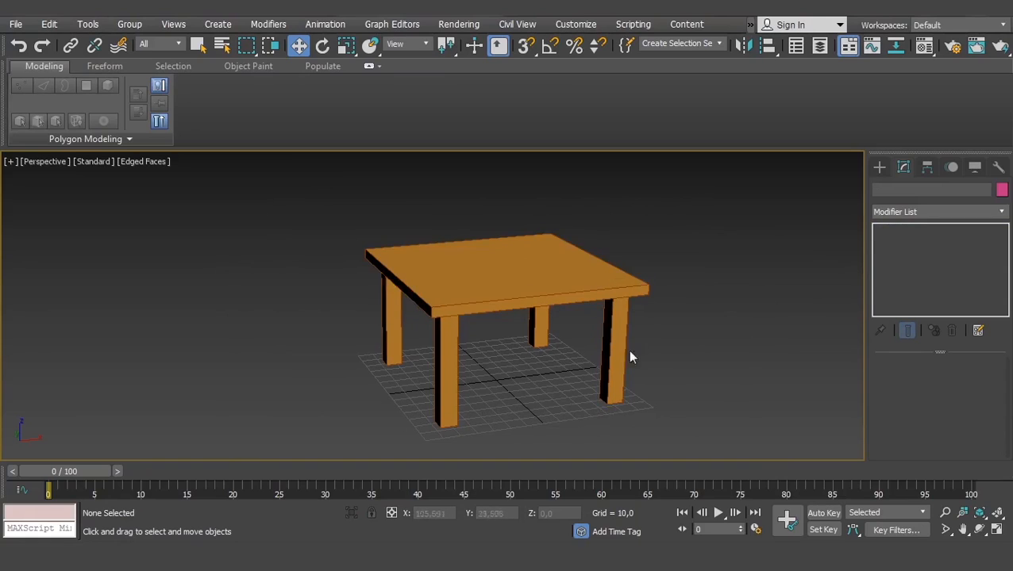
Create a standard teapot on the grid beneath the tabletop at about X 3.3, Y -41.5
left_click(515, 274)
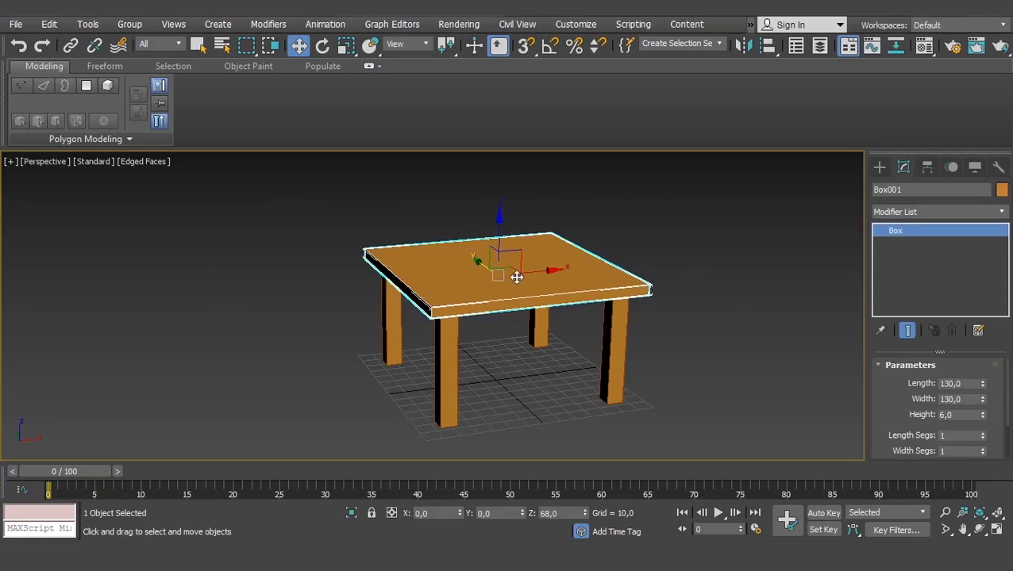
left_click(879, 167)
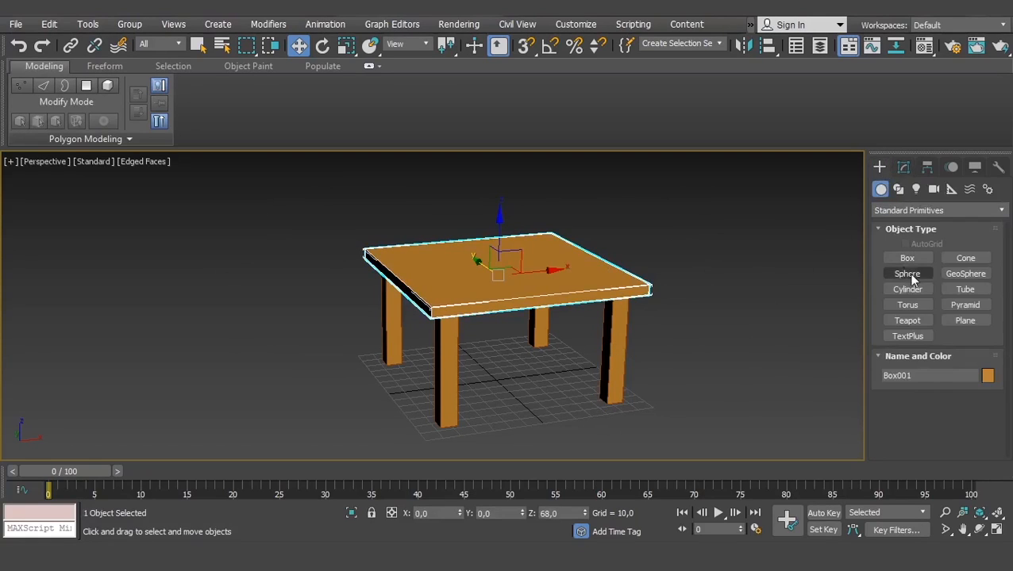
left_click(907, 321)
left_click_drag(530, 401, 649, 395)
right_click(649, 395)
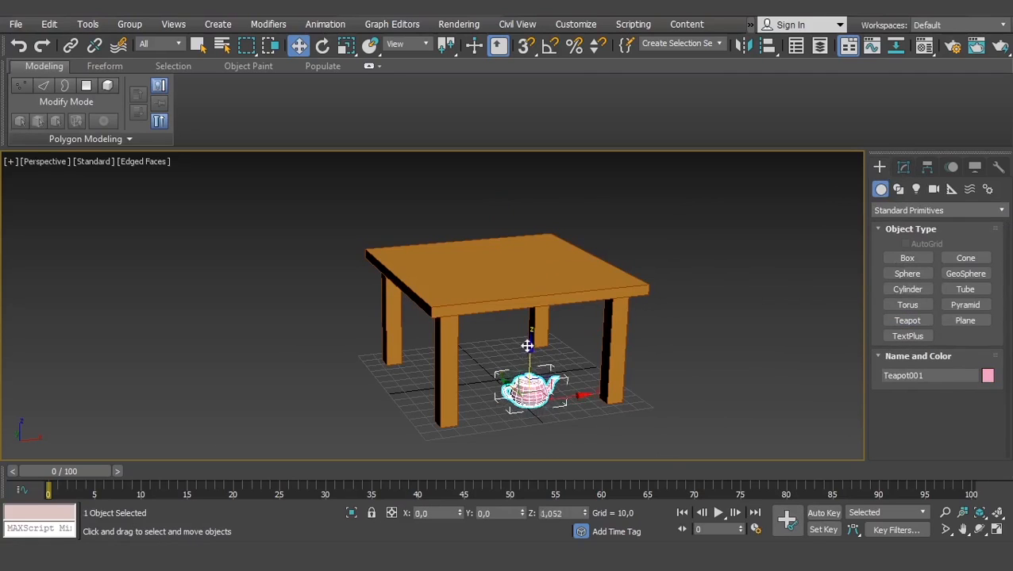
Raise the teapot above the table, and lower it in the Front view until its base rests on the tabletop
left_click_drag(530, 355, 530, 226)
key("f")
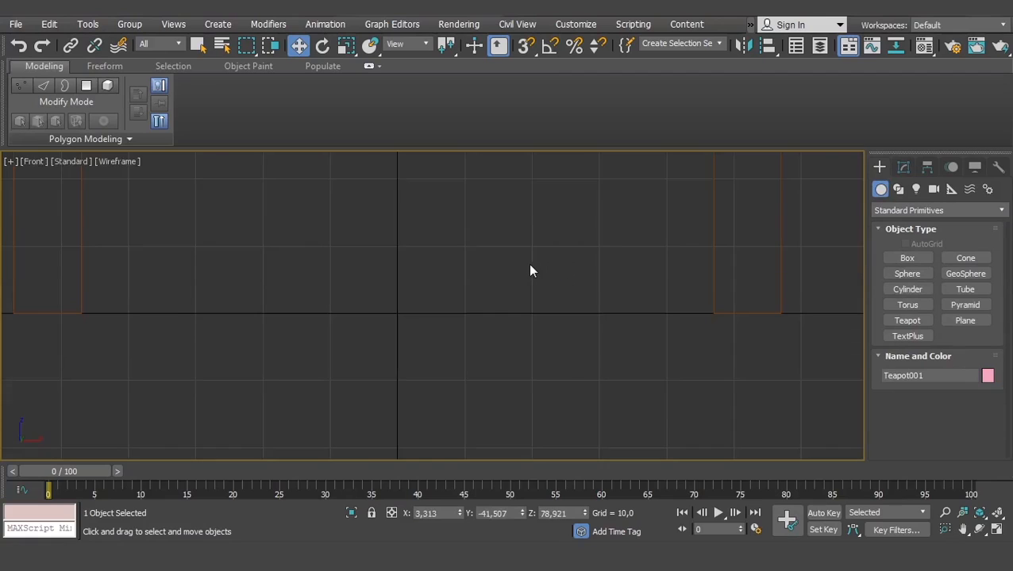
key("z")
scroll(453, 286, "up", 2)
scroll(463, 242, "down", 5)
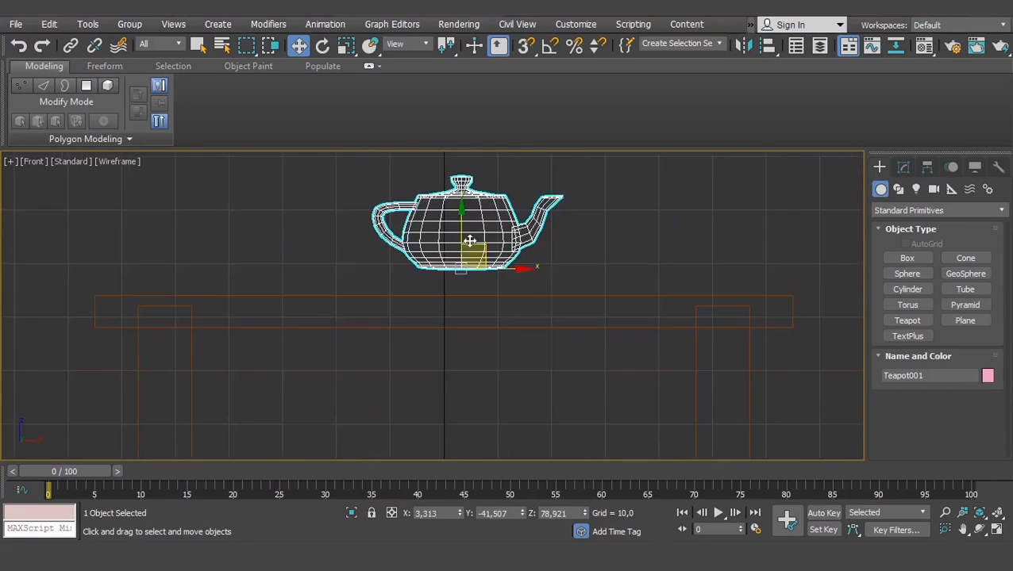
scroll(463, 230, "up", 2)
left_click_drag(460, 220, 467, 268)
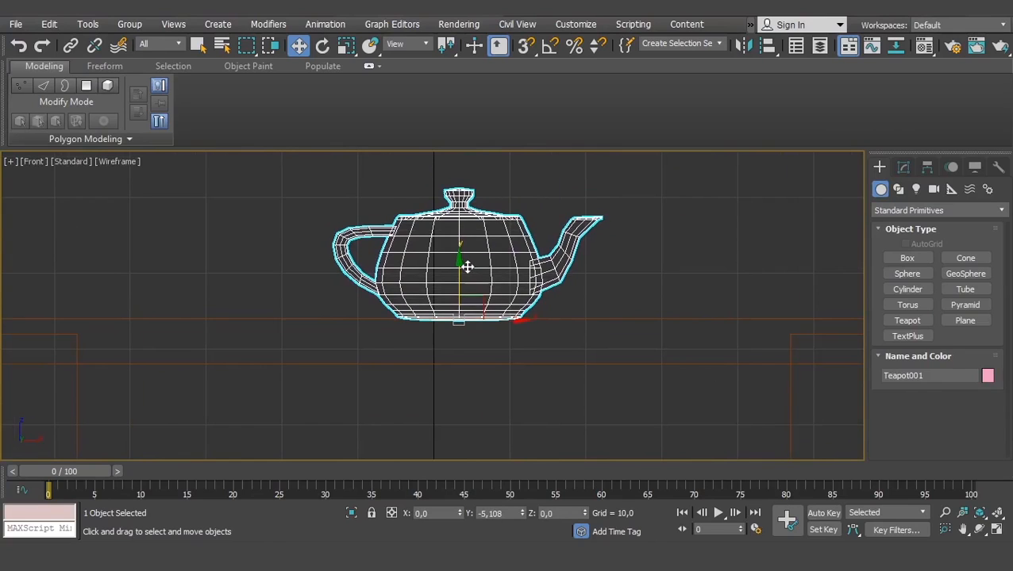
Return to the Perspective view, deselect the teapot, and turn off edged faces for plain Default Shading
key("p")
scroll(488, 299, "down", 3)
middle_click_drag(488, 298, 508, 270, "alt")
left_click(686, 316)
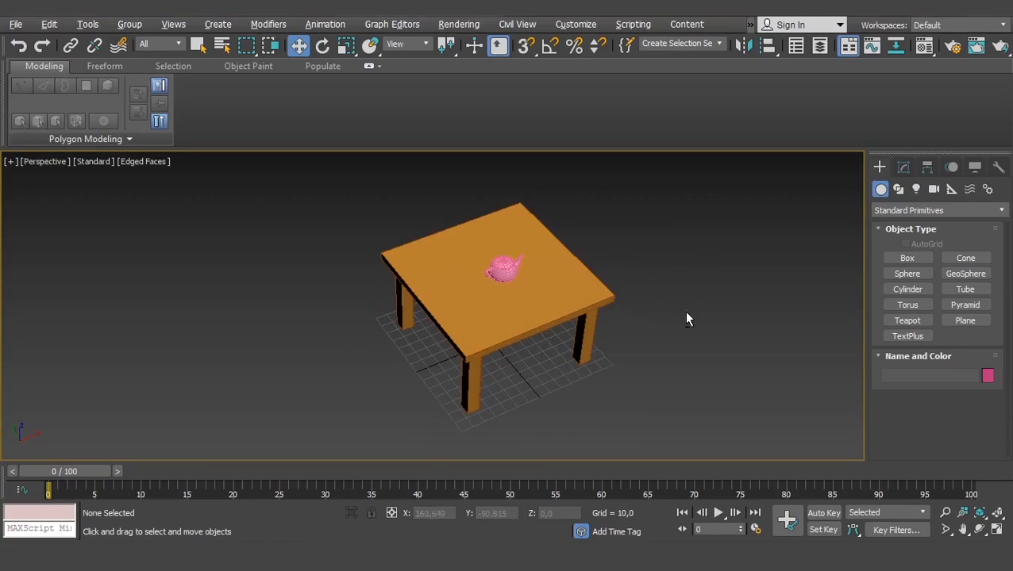
mouse_move(687, 319)
middle_mouse_down("alt")
mouse_move(669, 290)
mouse_move(626, 319)
mouse_move(622, 312)
mouse_move(619, 328)
mouse_move(623, 311)
middle_mouse_up("alt")
key("F4")
scroll(665, 318, "up", 3)
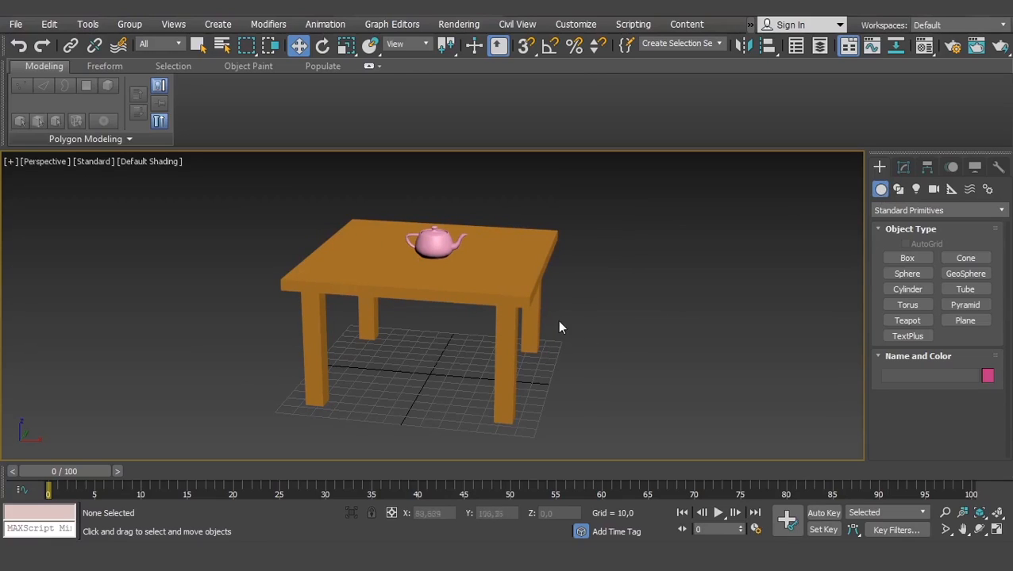
Select the front leg at X 52, Y -52 and examine its name and box parameters
left_click(506, 330)
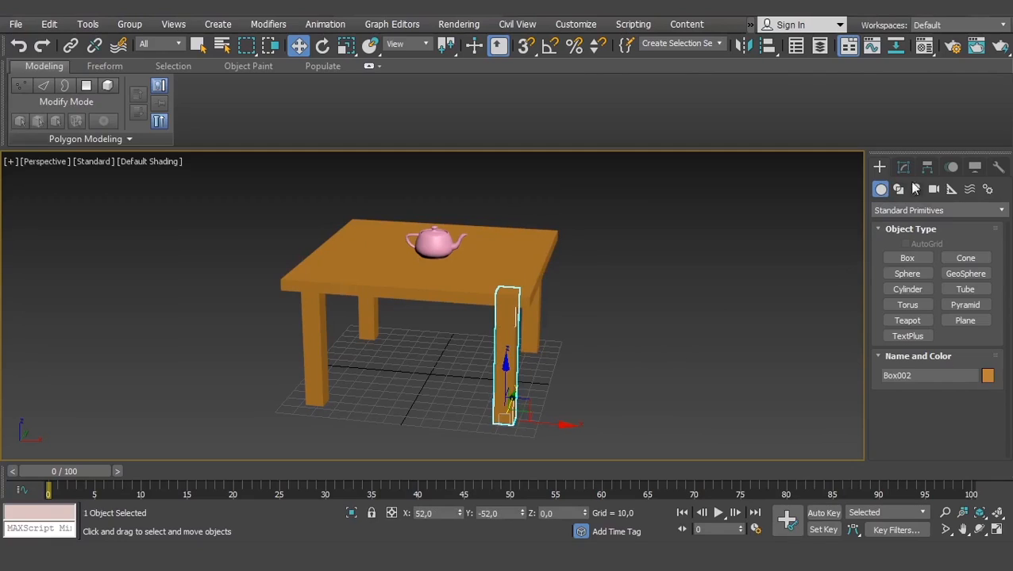
left_click(917, 376)
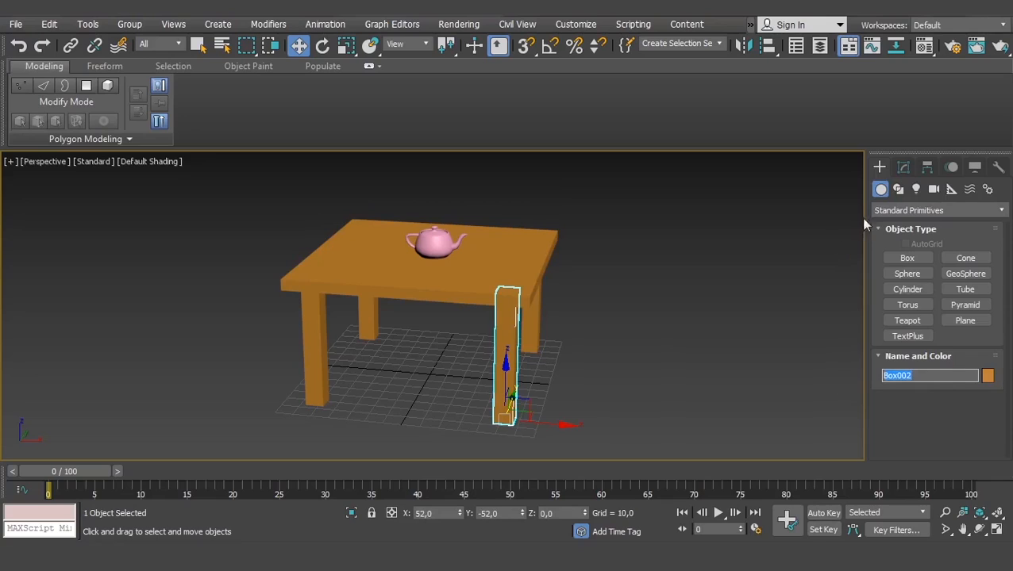
left_click(904, 168)
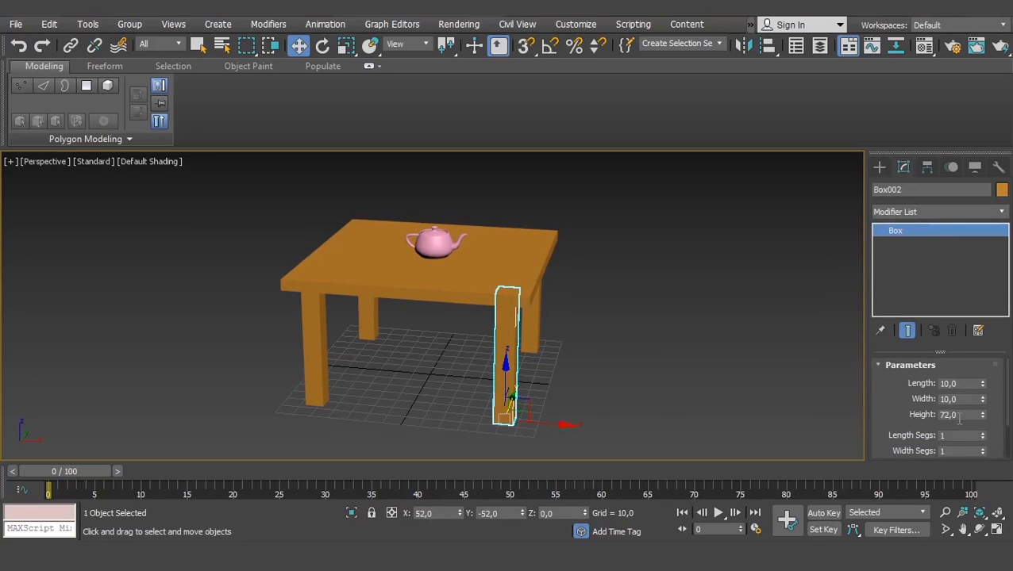
left_click_drag(888, 400, 877, 366)
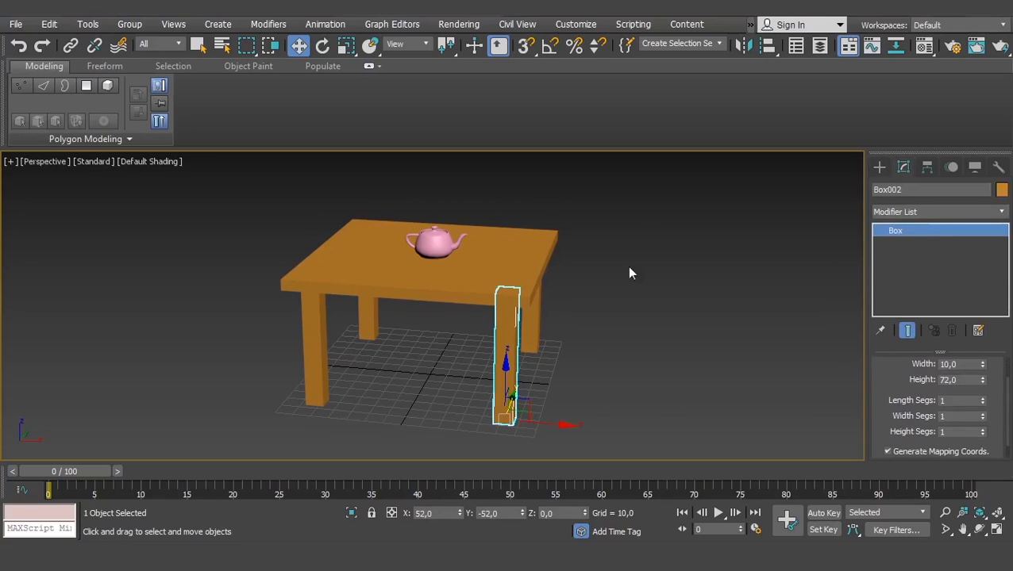
Region-select the complete table together with the teapot, repeat the selection with a smaller window, and clear it
left_click_drag(813, 185, 192, 464)
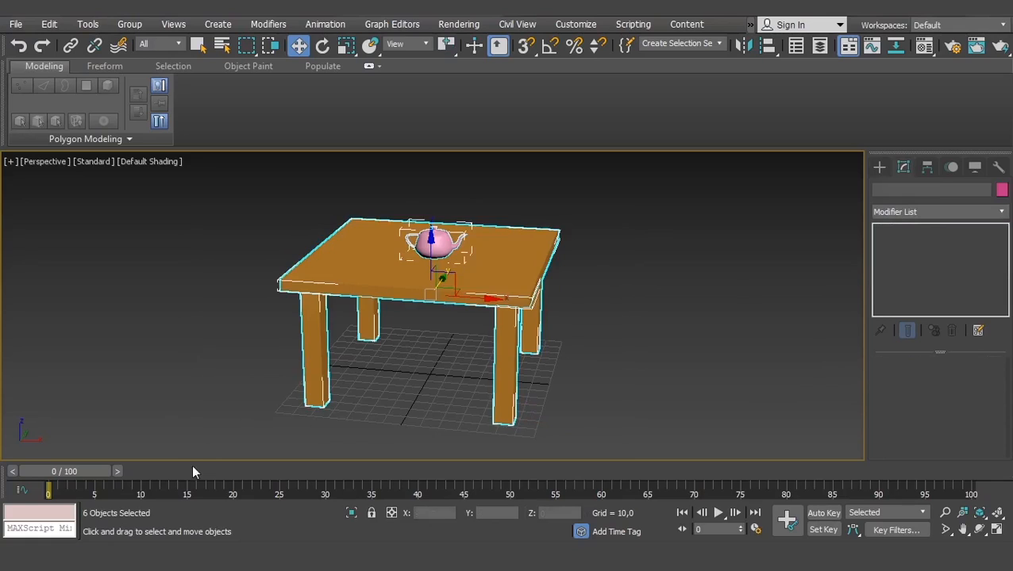
left_click(620, 278)
left_click_drag(633, 206, 241, 386)
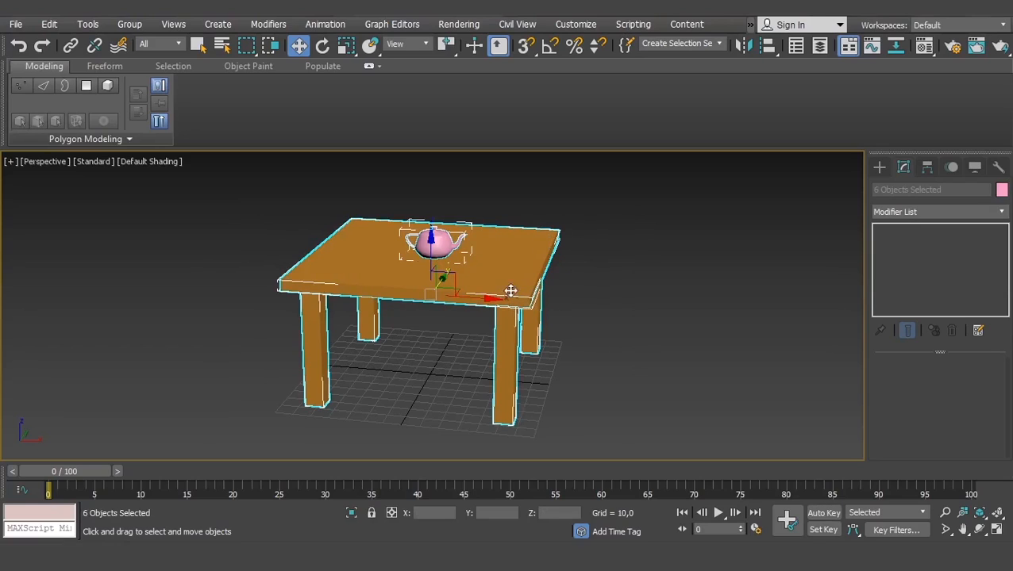
left_click(622, 322)
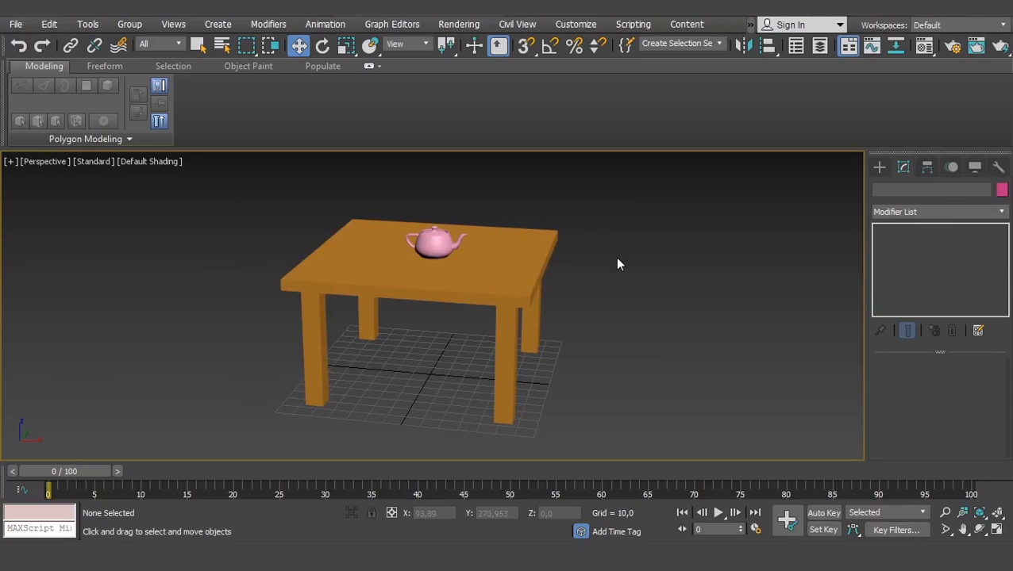